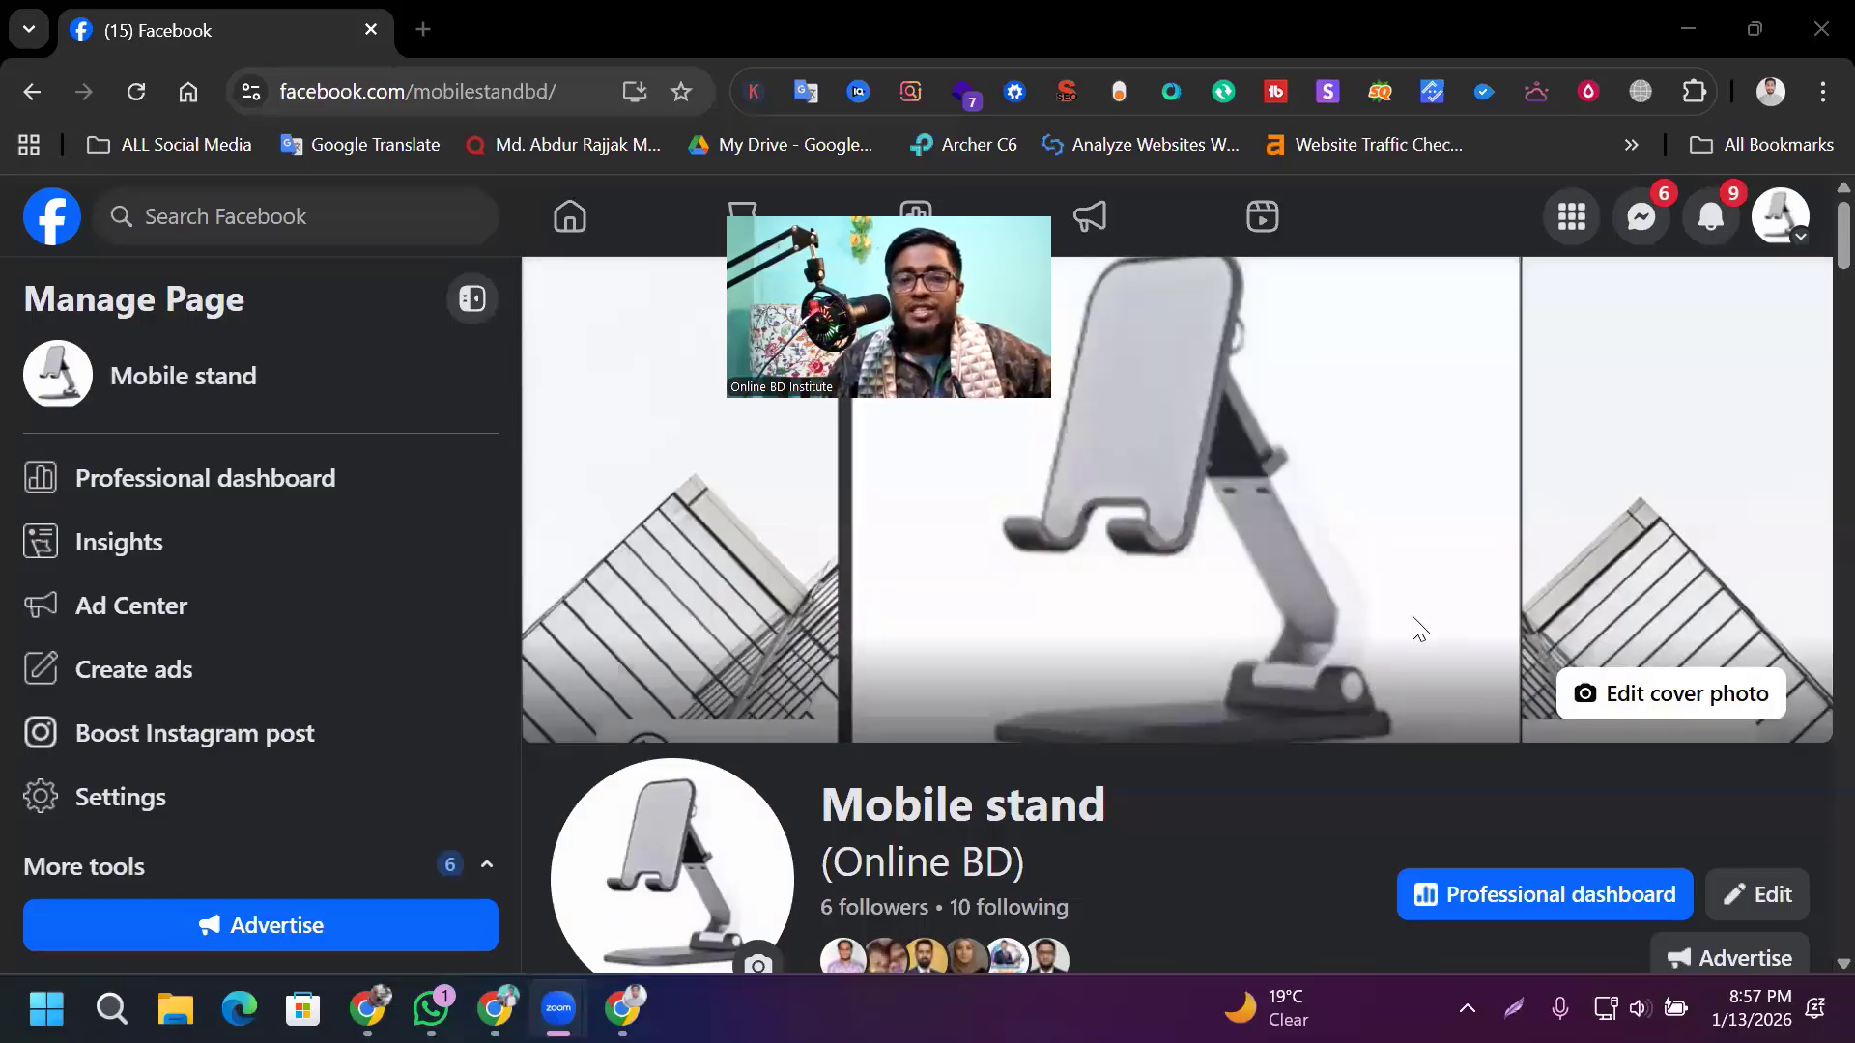
# - Open two new browser tabs and search Google for "facebook ads manager" in the second one
pyautogui.scroll(-1, 1412, 629)
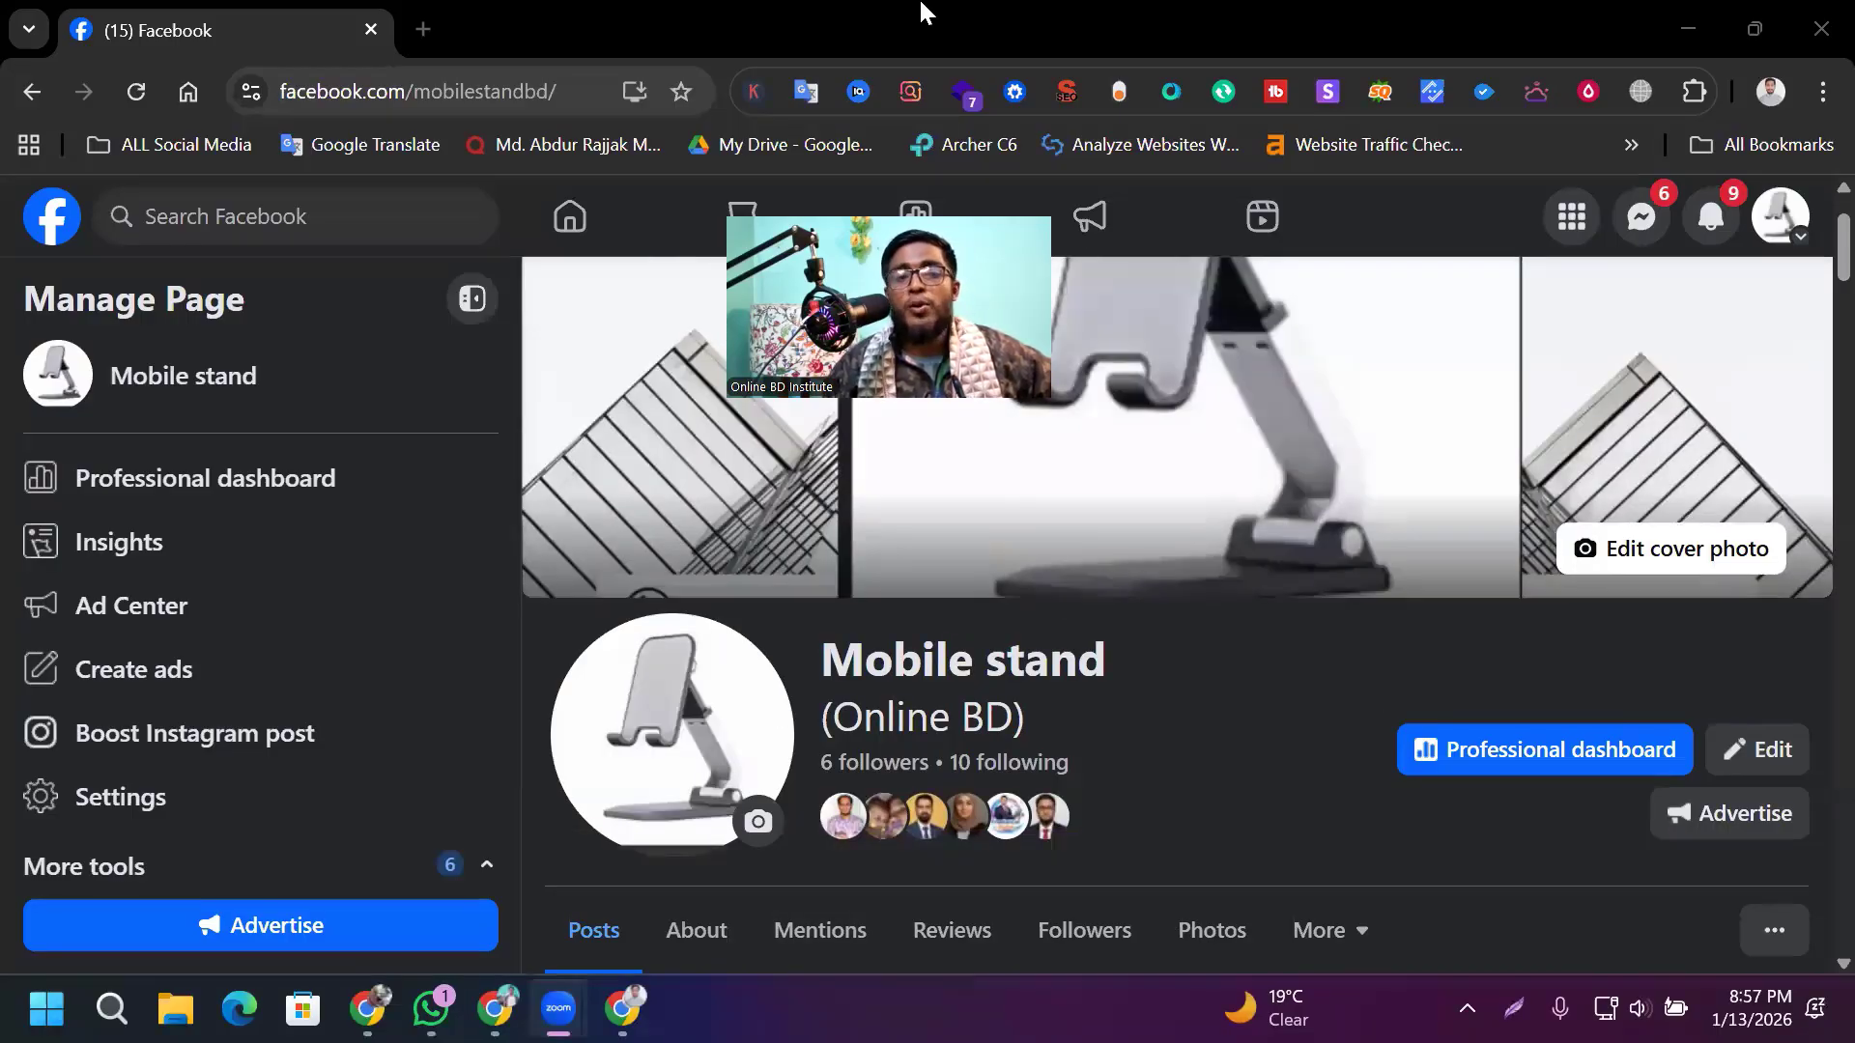
pyautogui.hotkey('ctrl', 't')
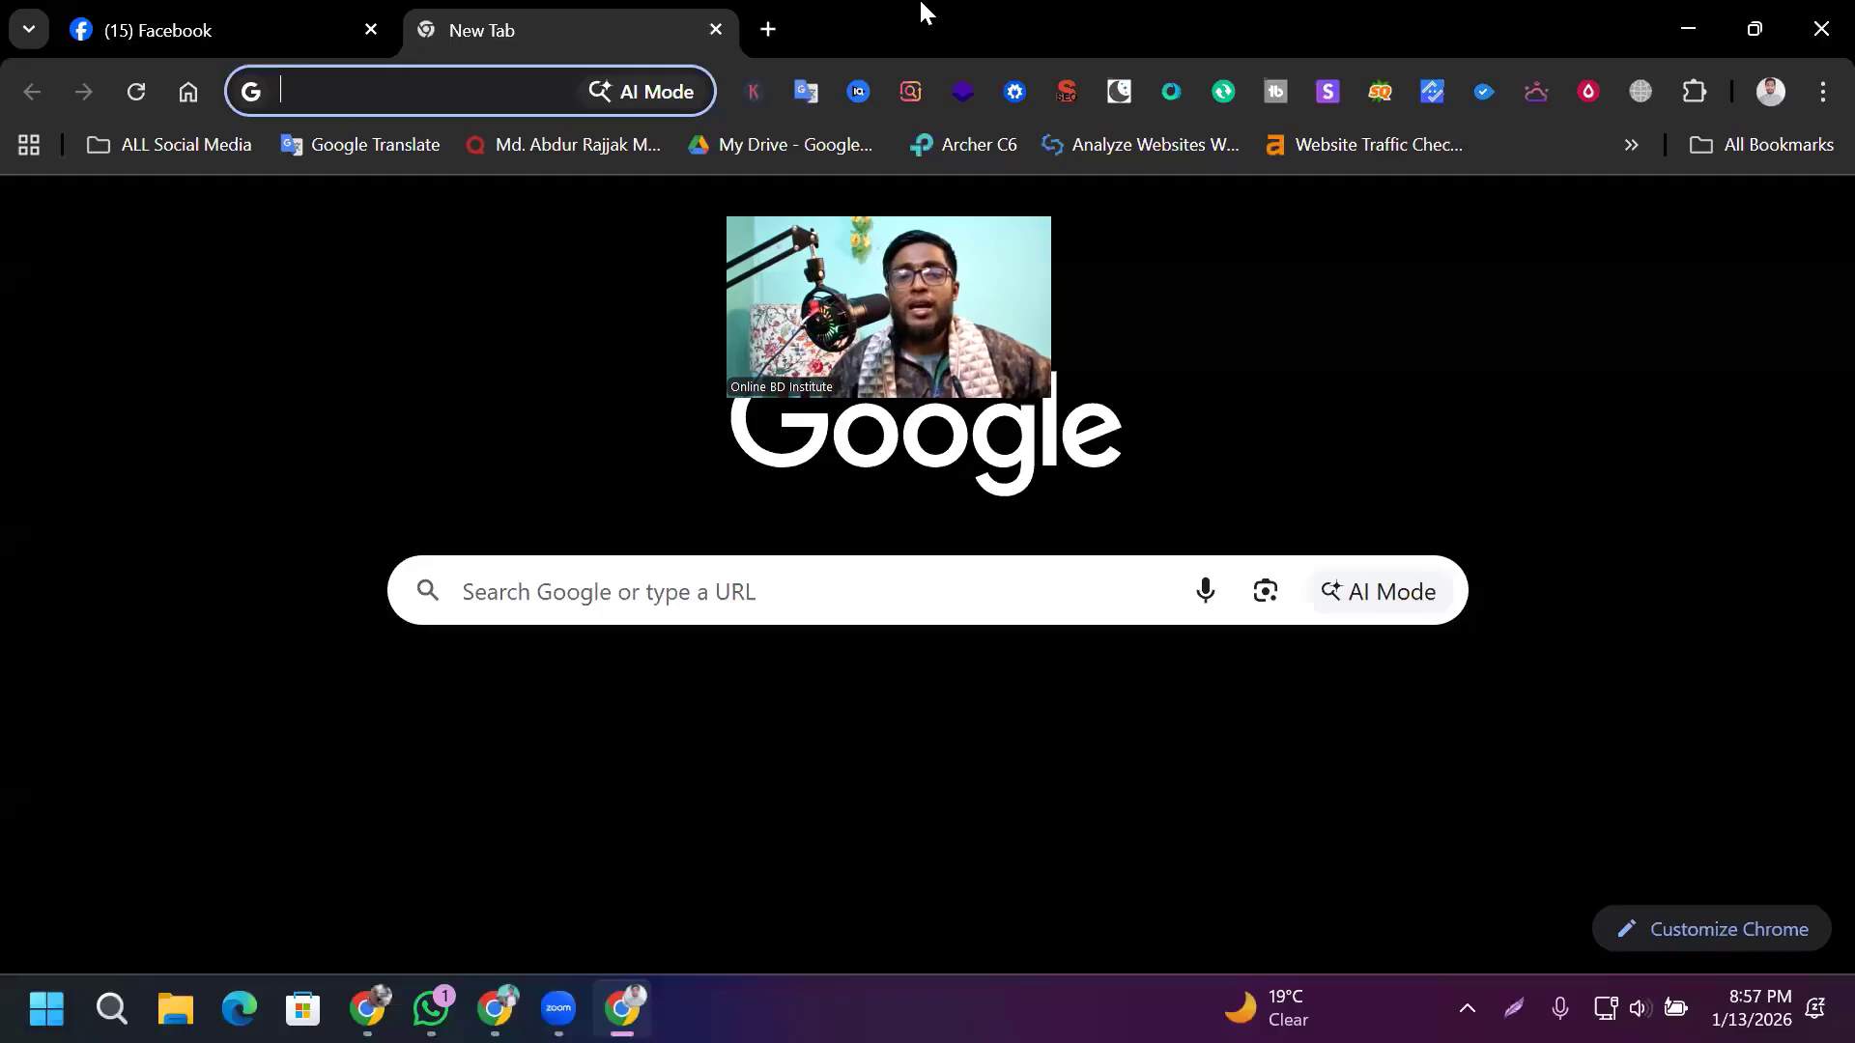
pyautogui.click(763, 27)
pyautogui.click(266, 12)
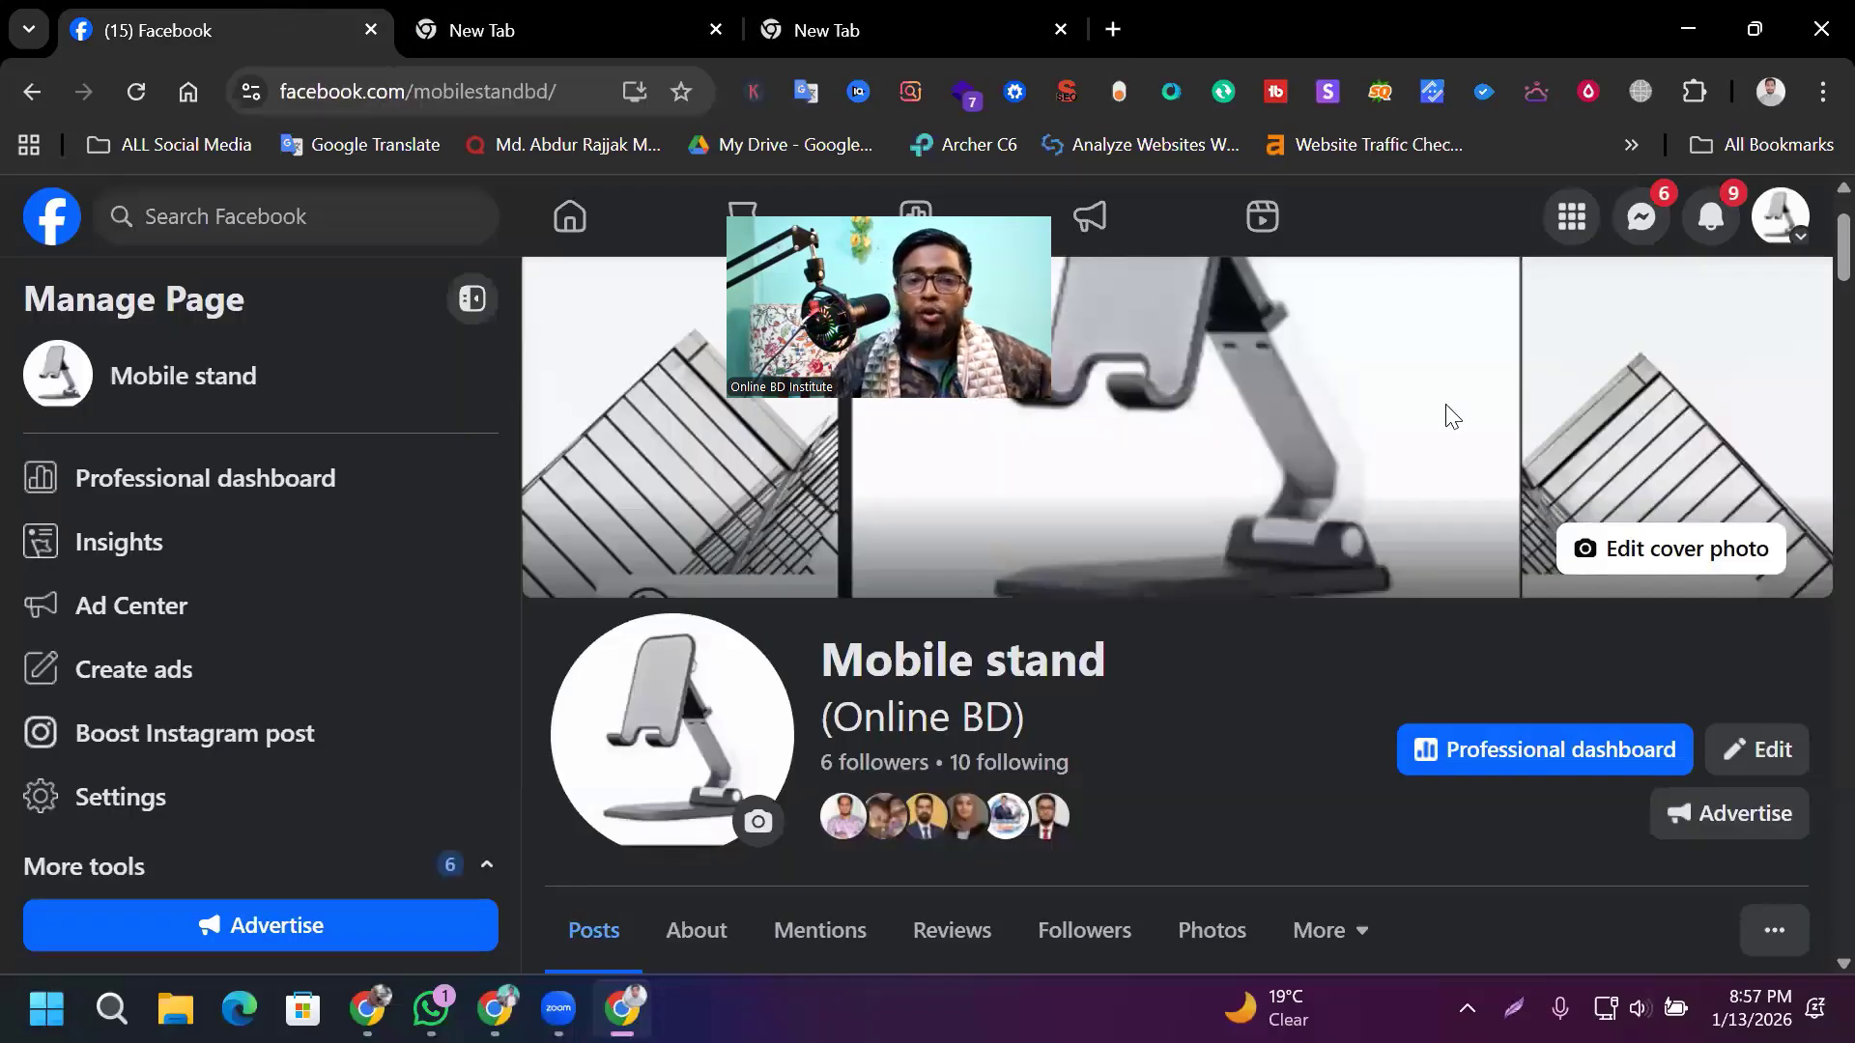
pyautogui.scroll(-8, 1204, 379)
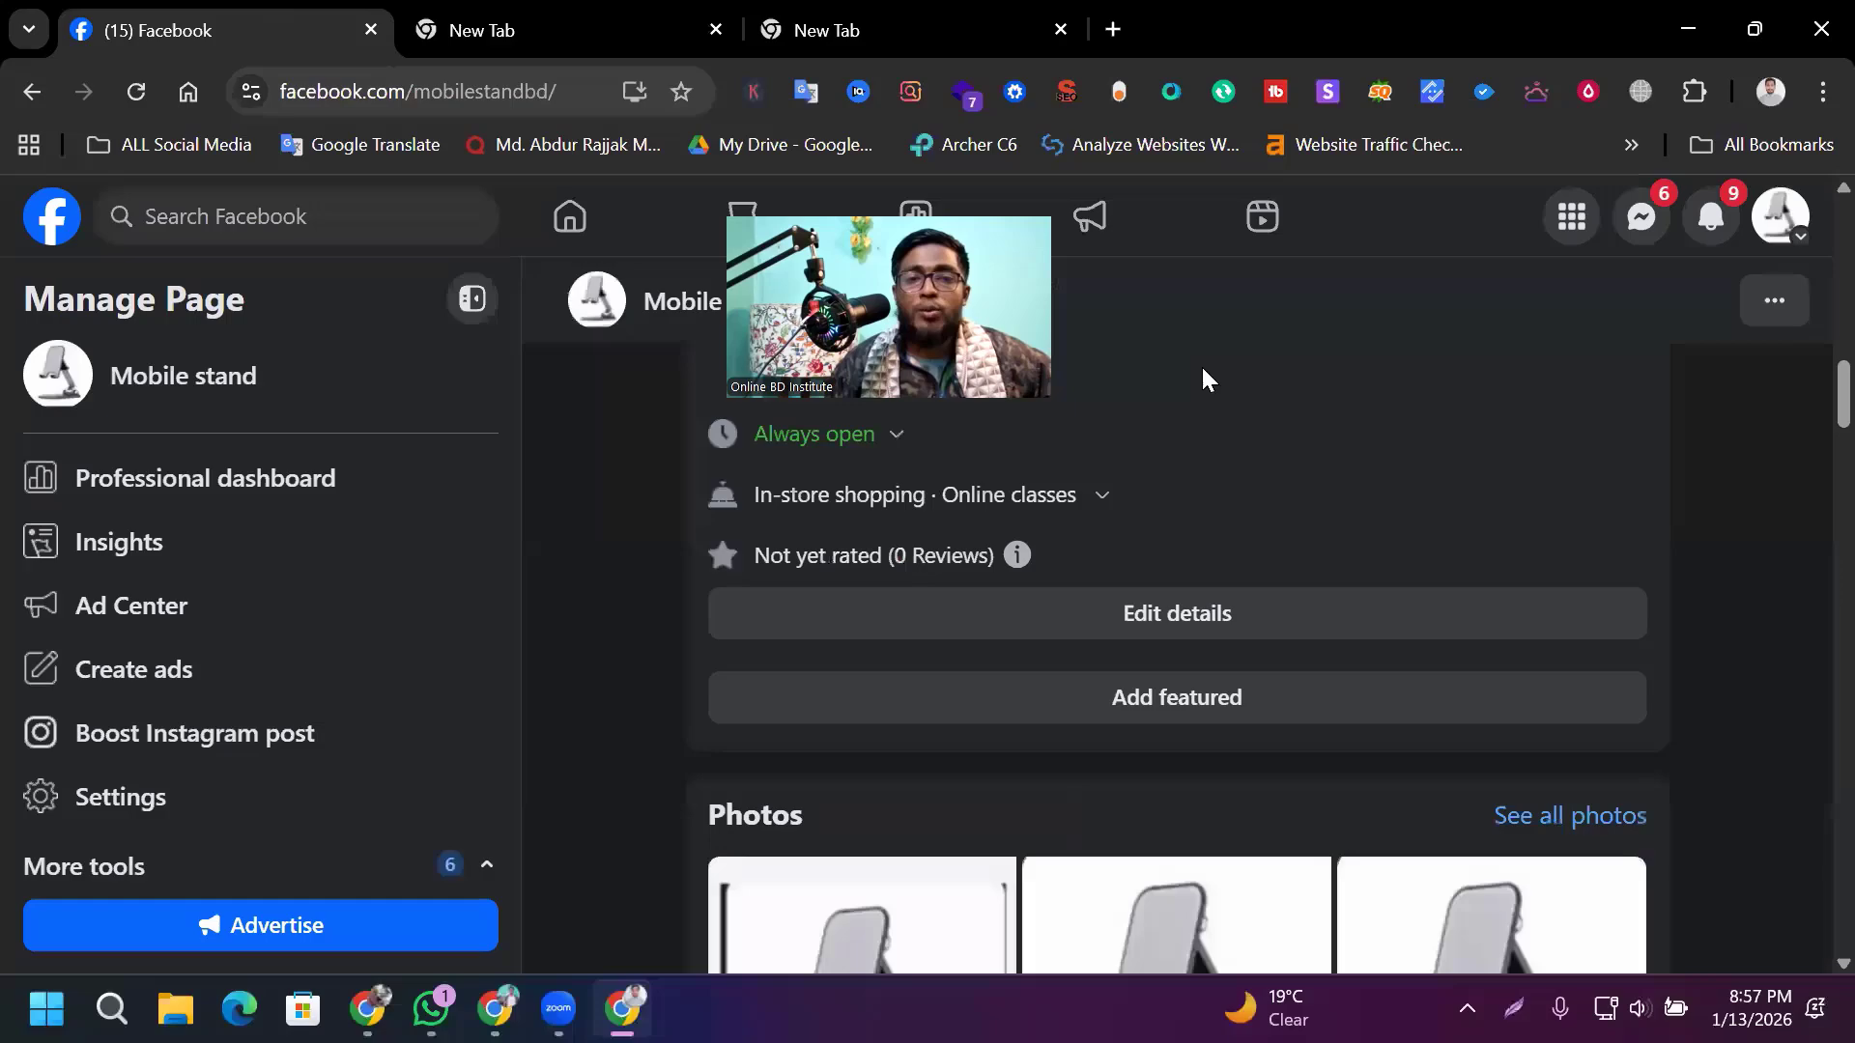
pyautogui.click(934, 11)
pyautogui.click(406, 91)
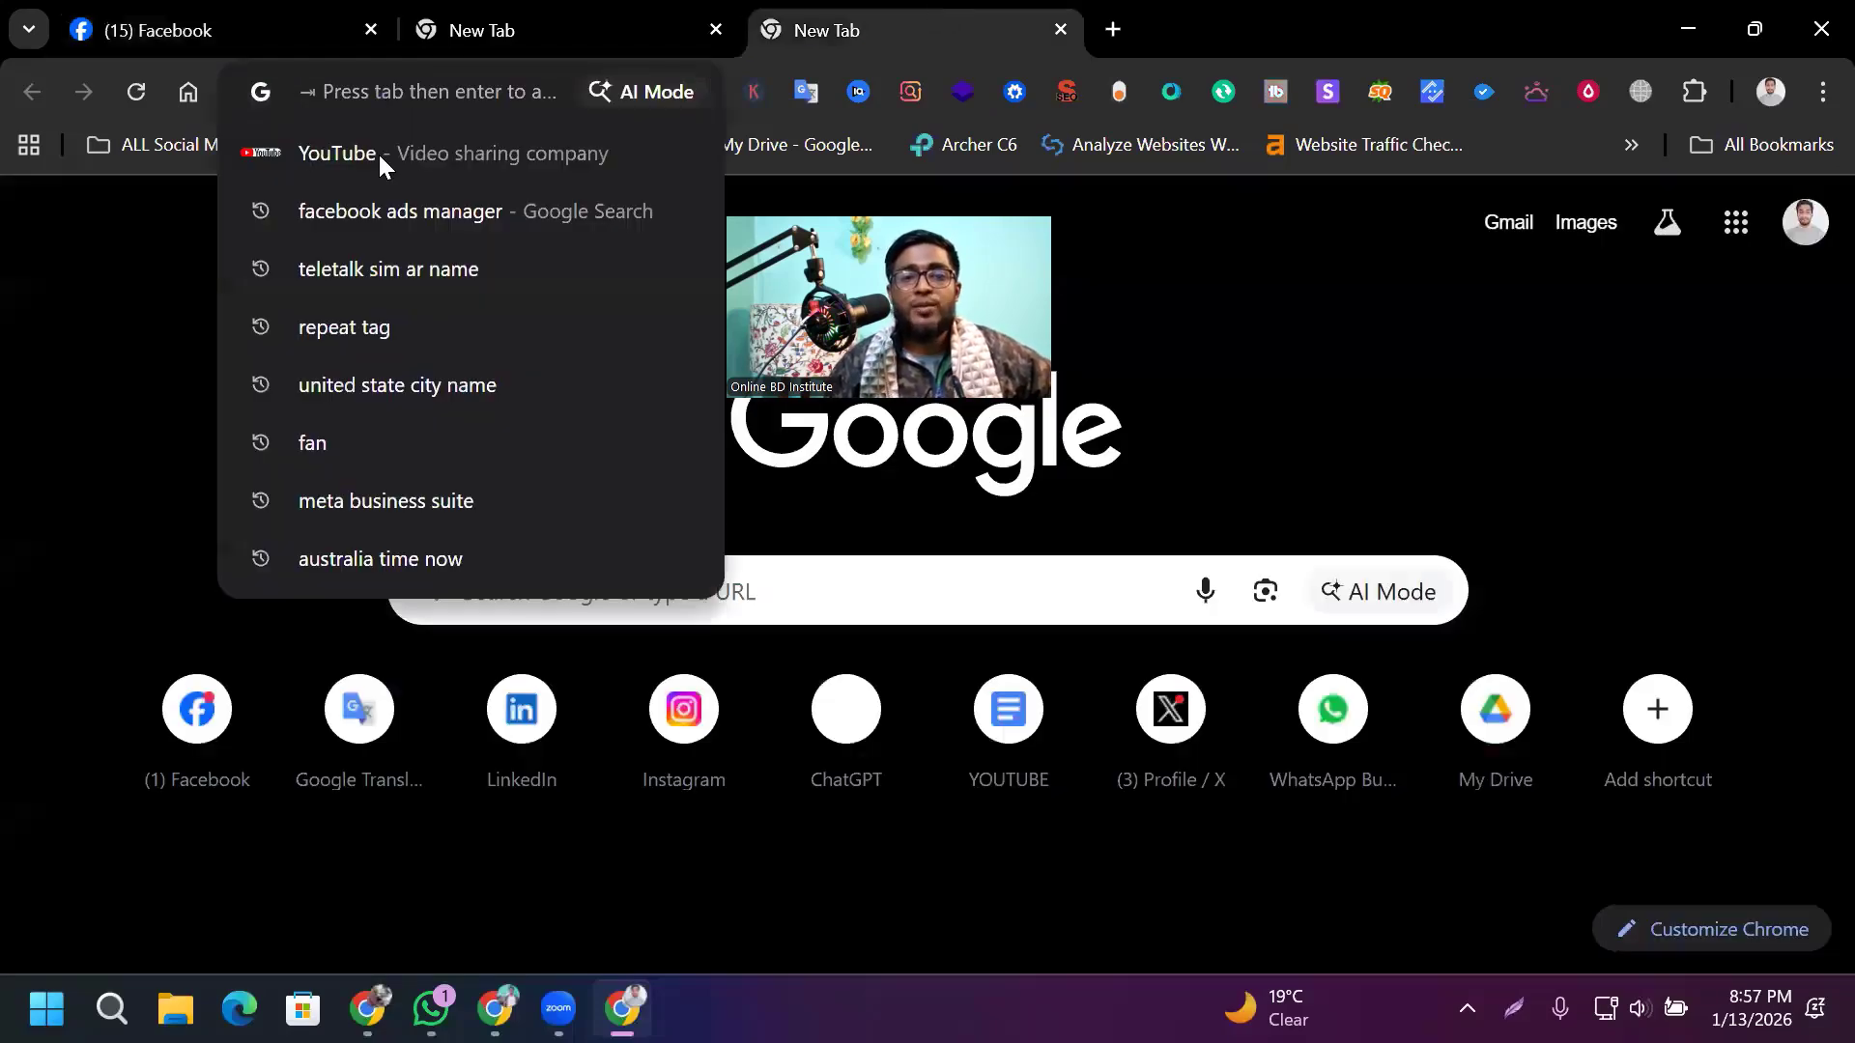
pyautogui.click(442, 210)
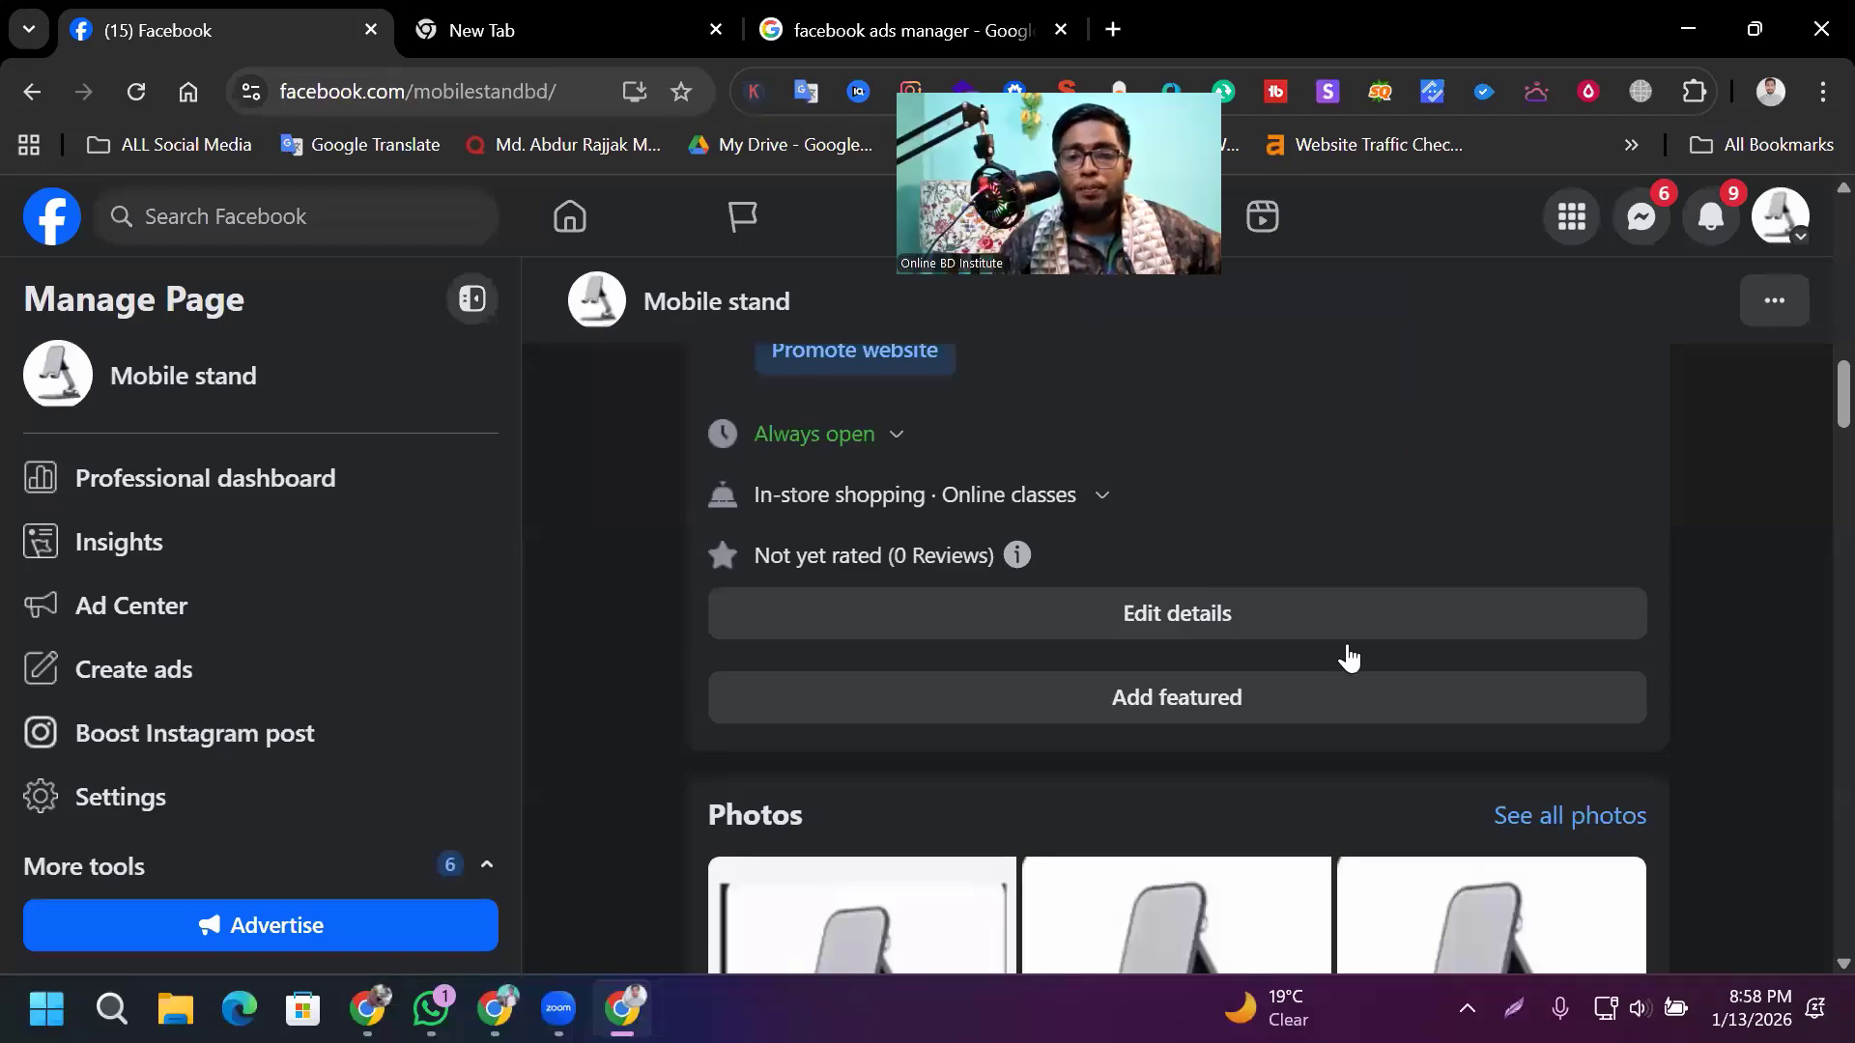
# - Examine the Mobile stand page's photos and posts, comparing which posts offer Boost post and which offer Create ad
pyautogui.scroll(-5, 1367, 547)
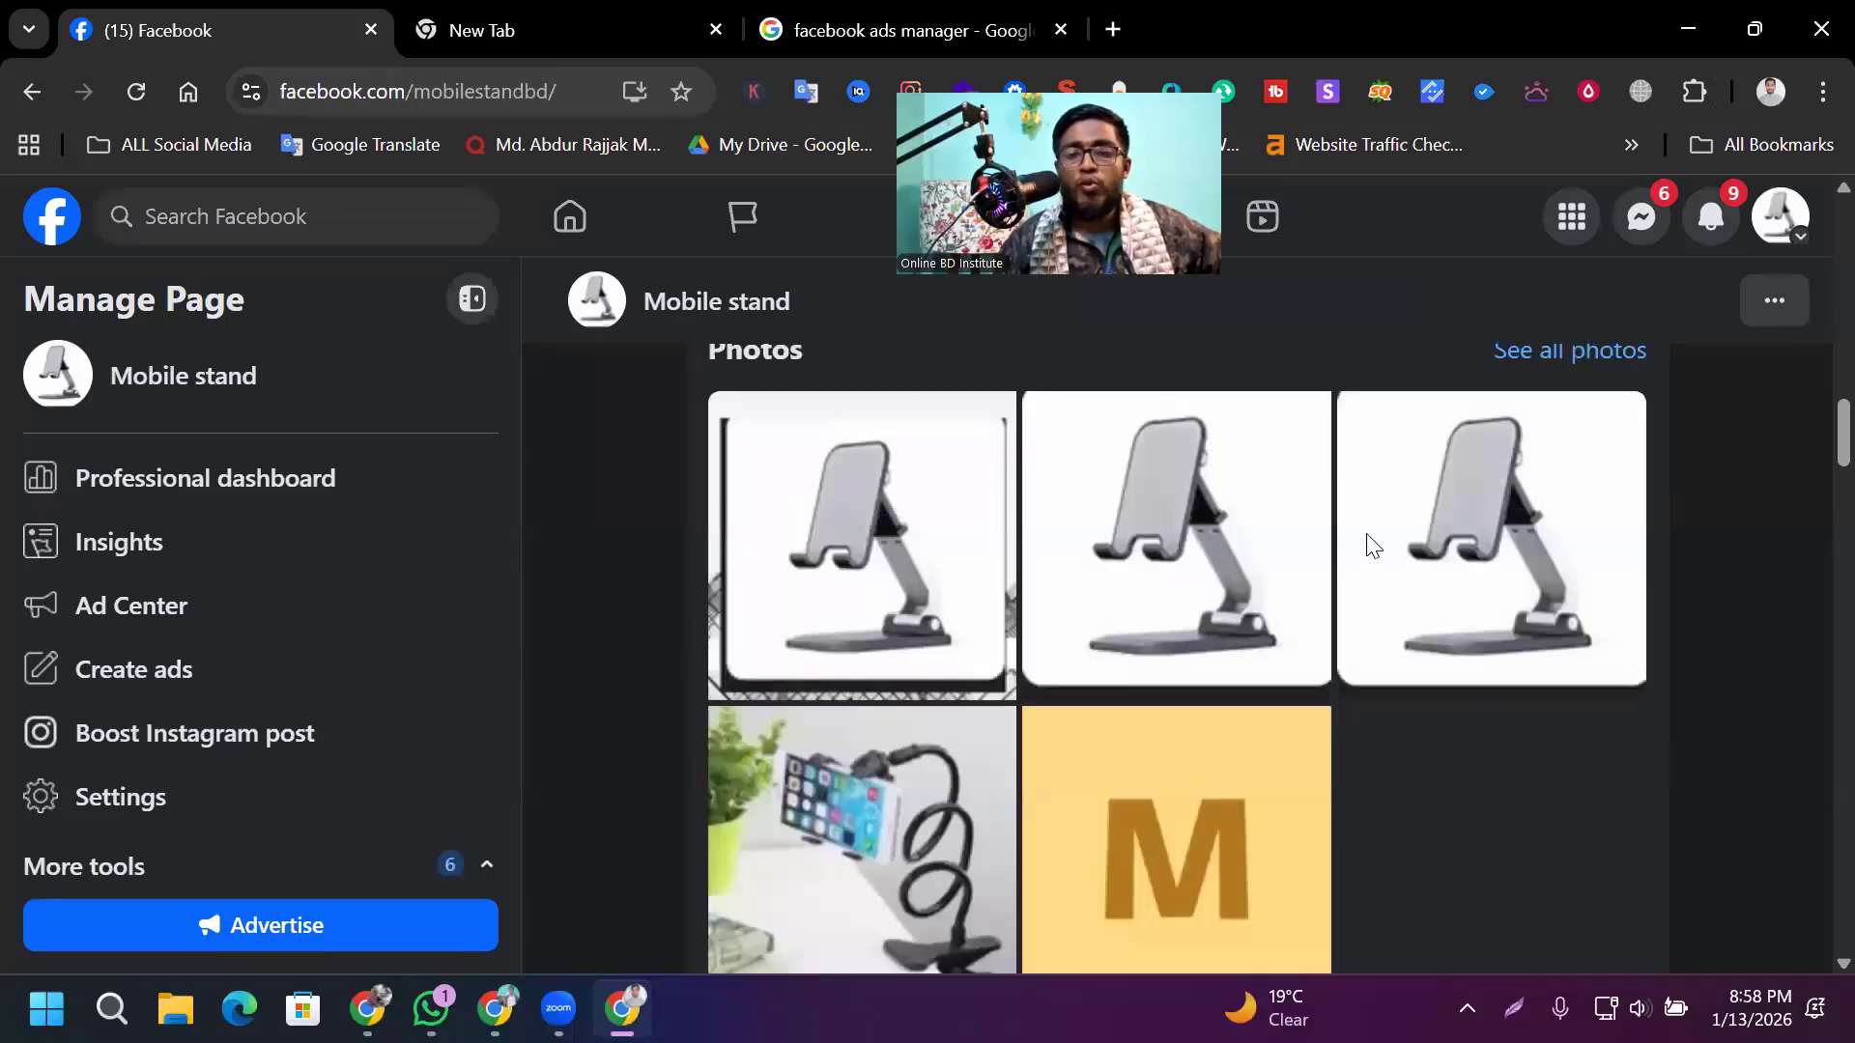
pyautogui.scroll(-5, 1457, 515)
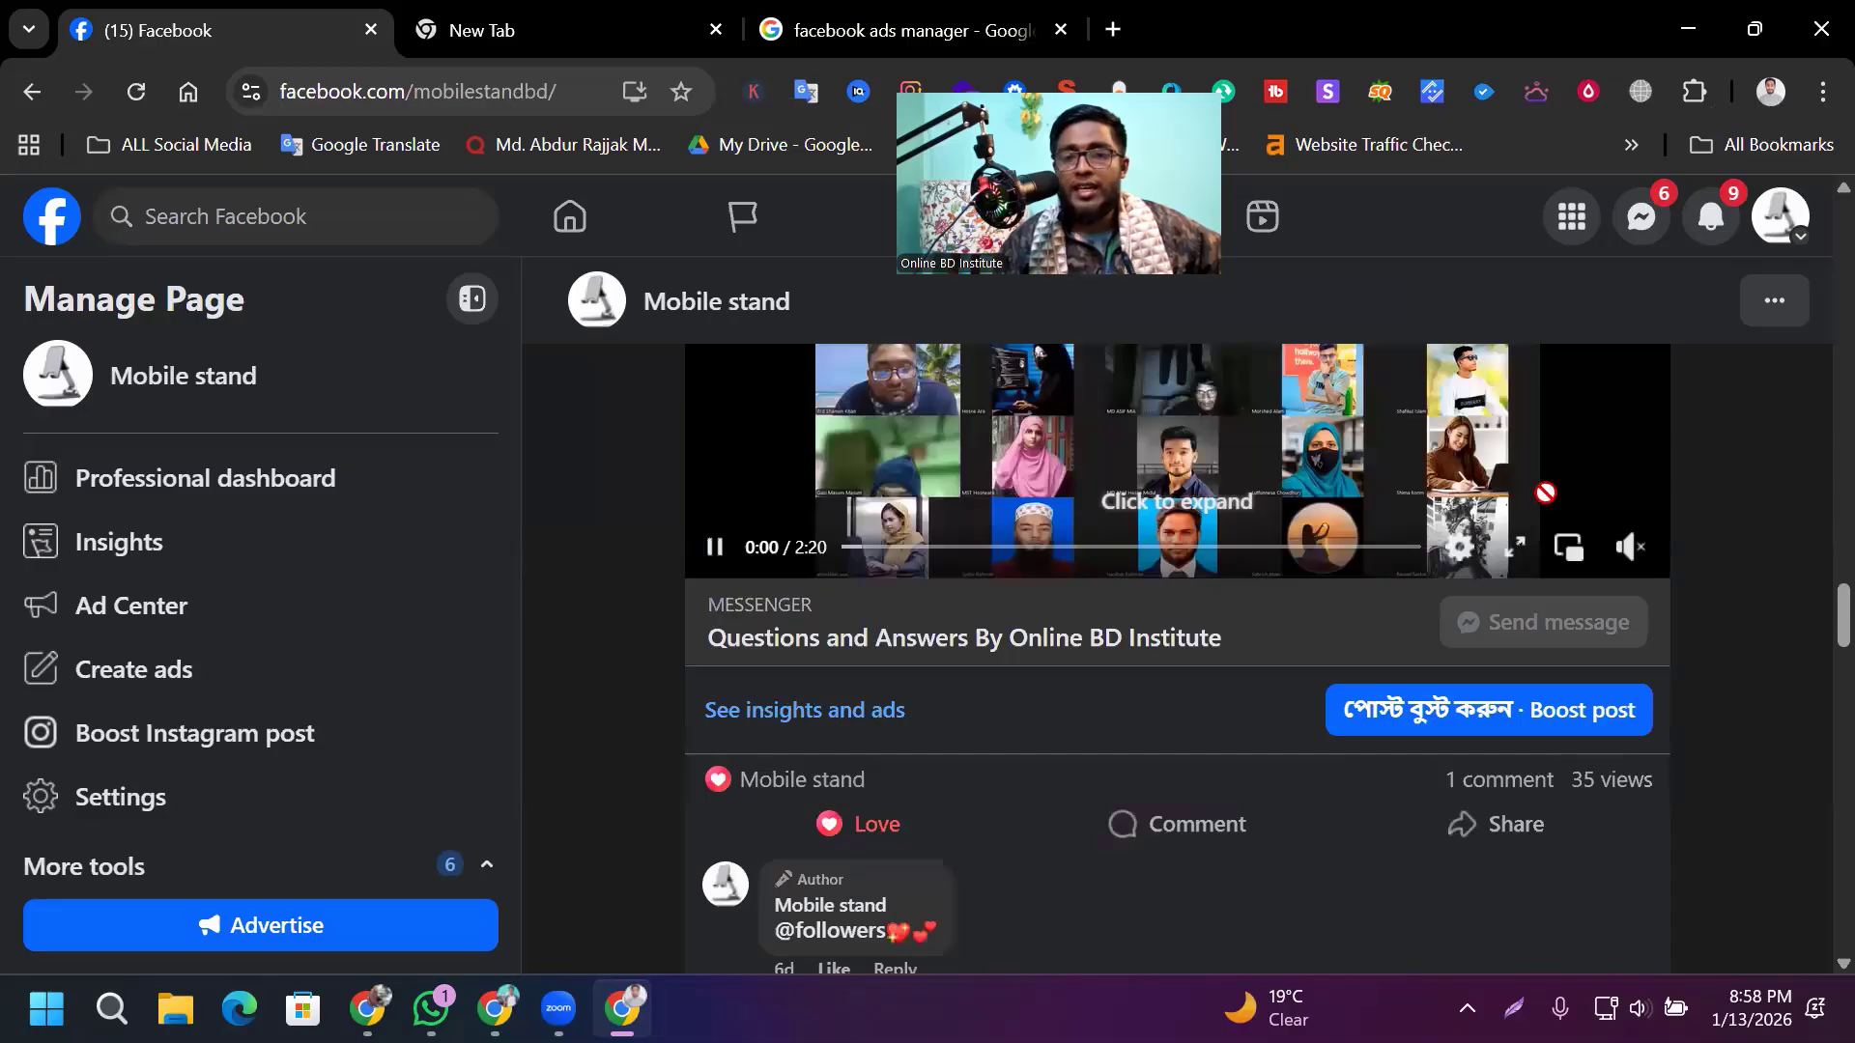
pyautogui.scroll(-10, 1478, 546)
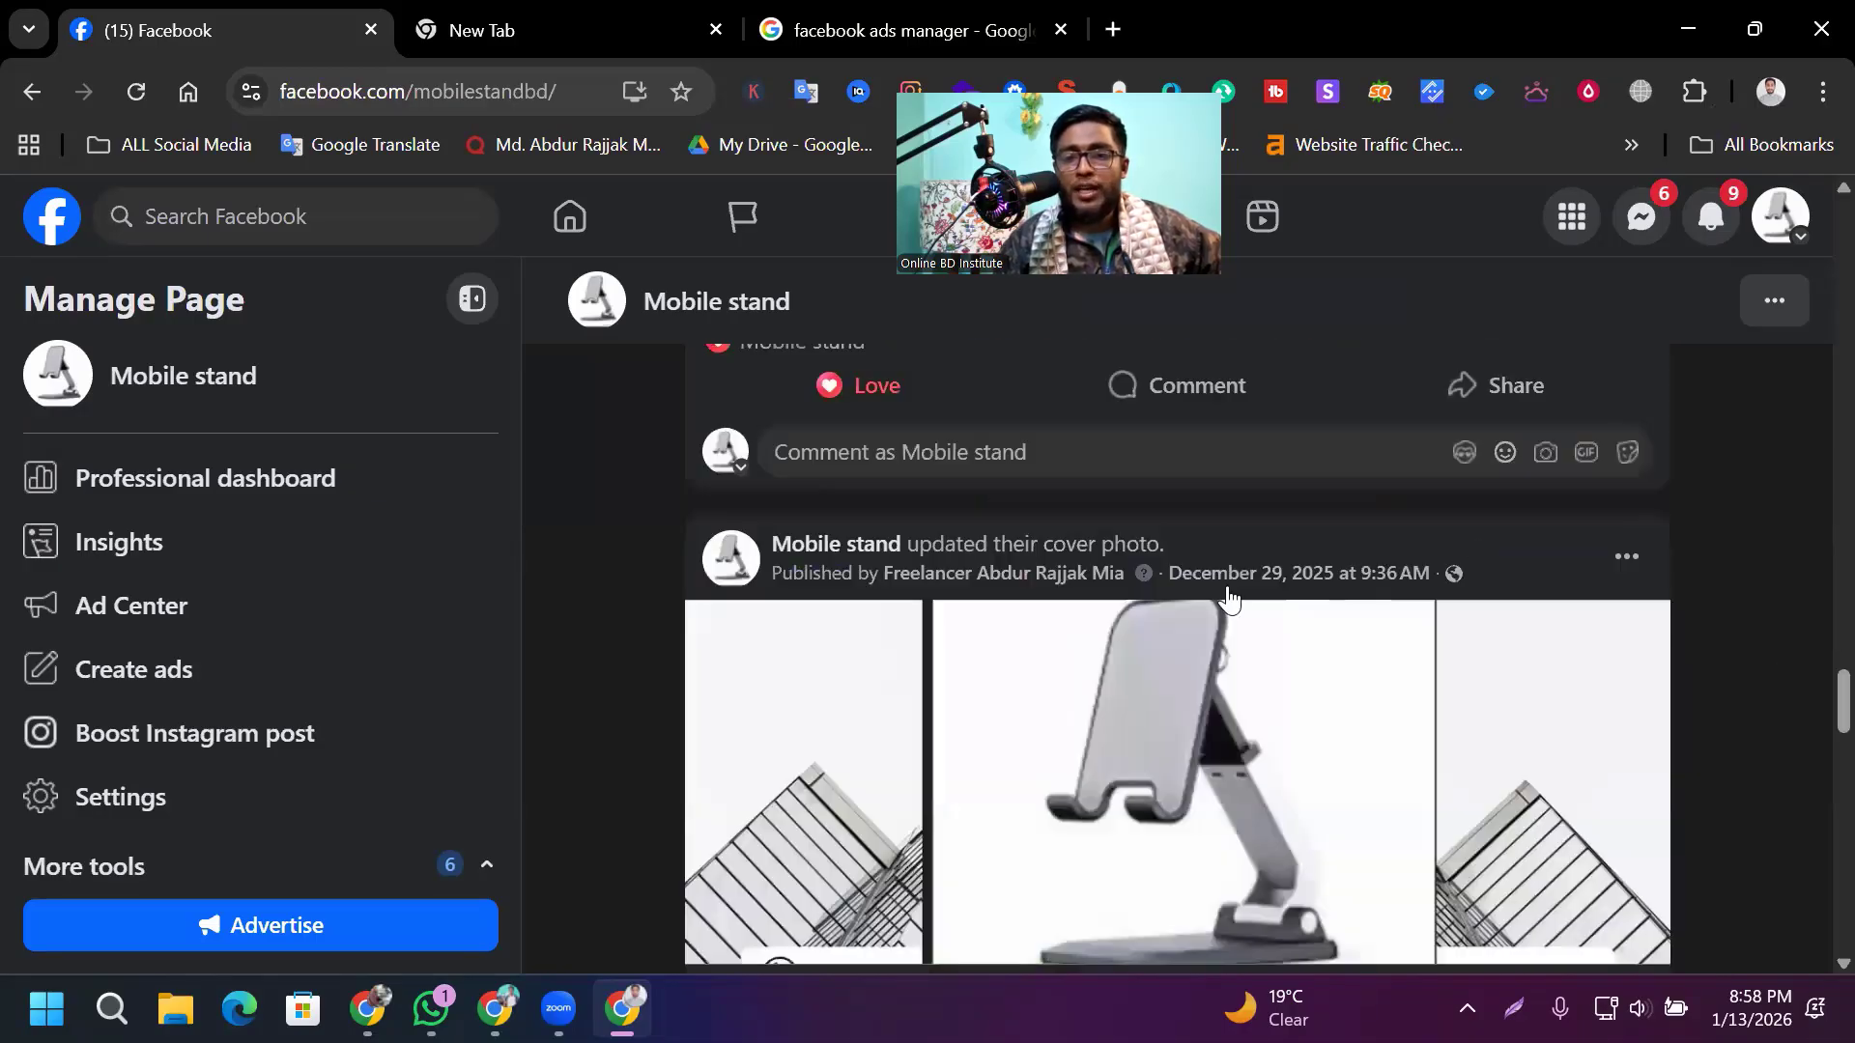
pyautogui.scroll(1, 1511, 716)
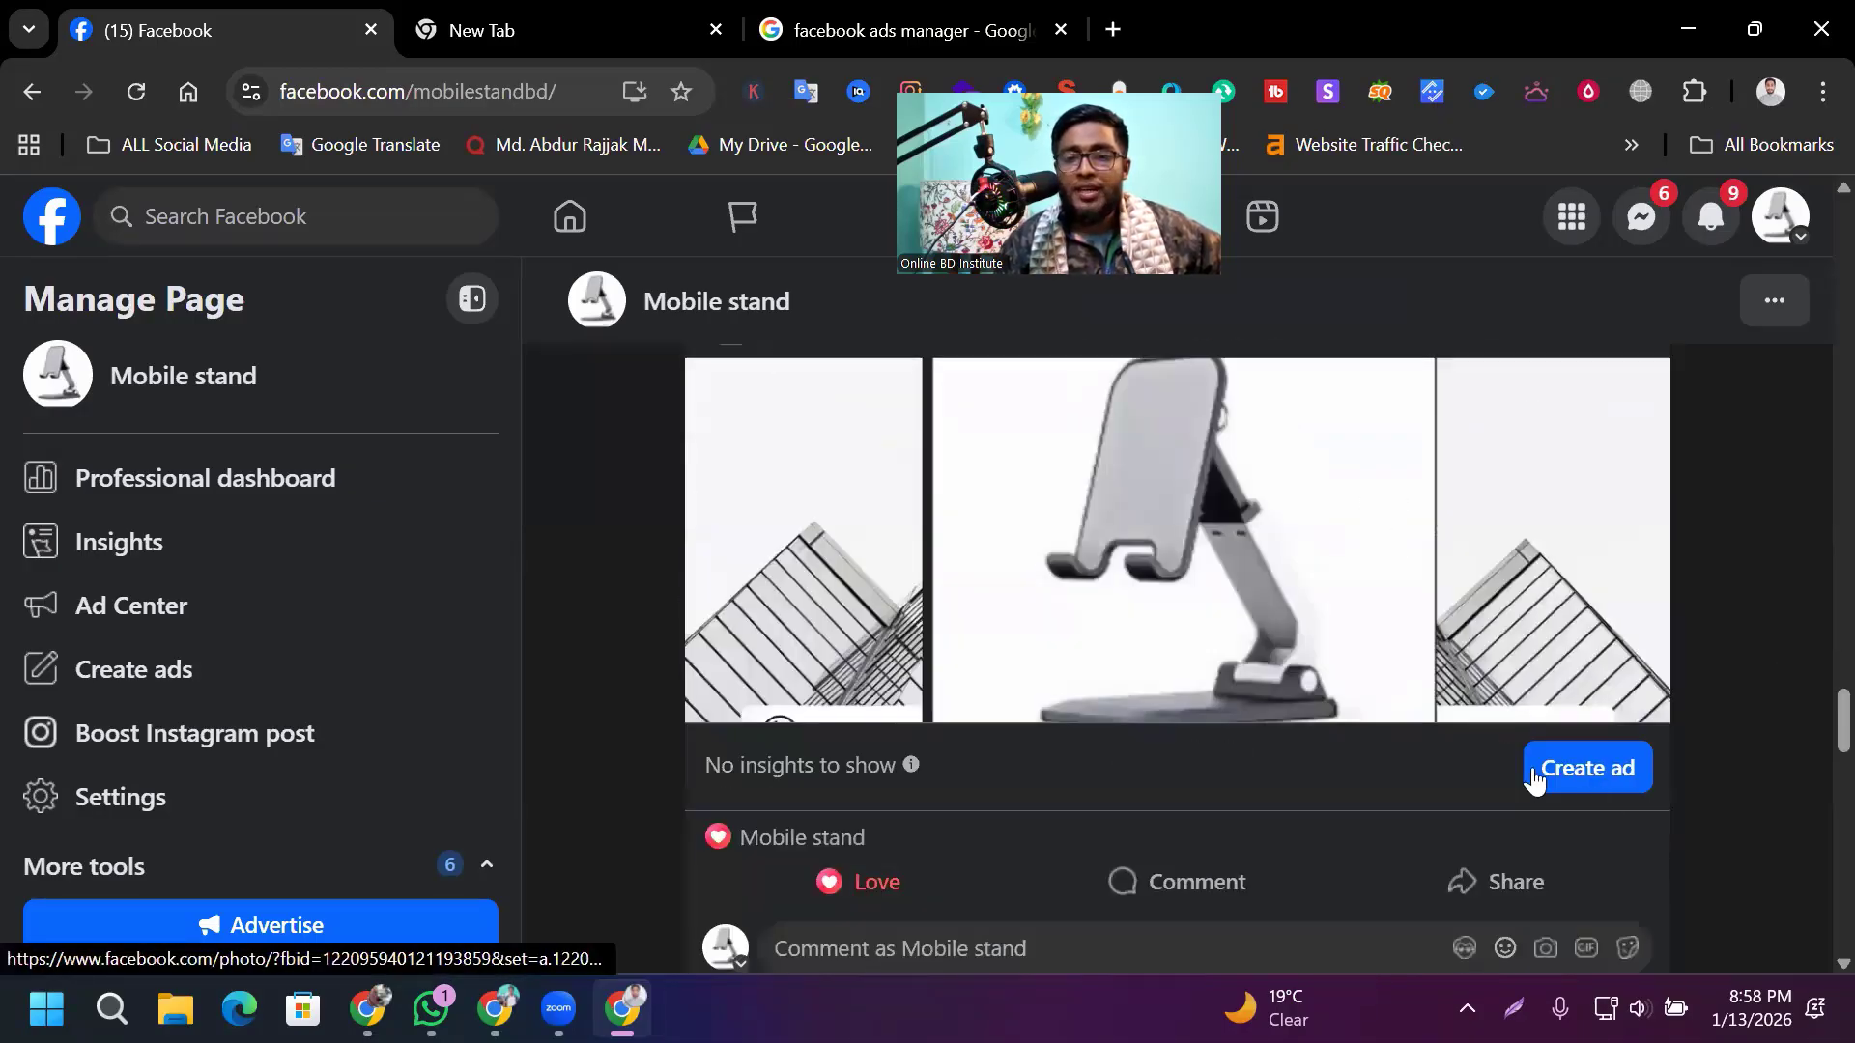
pyautogui.scroll(8, 1576, 792)
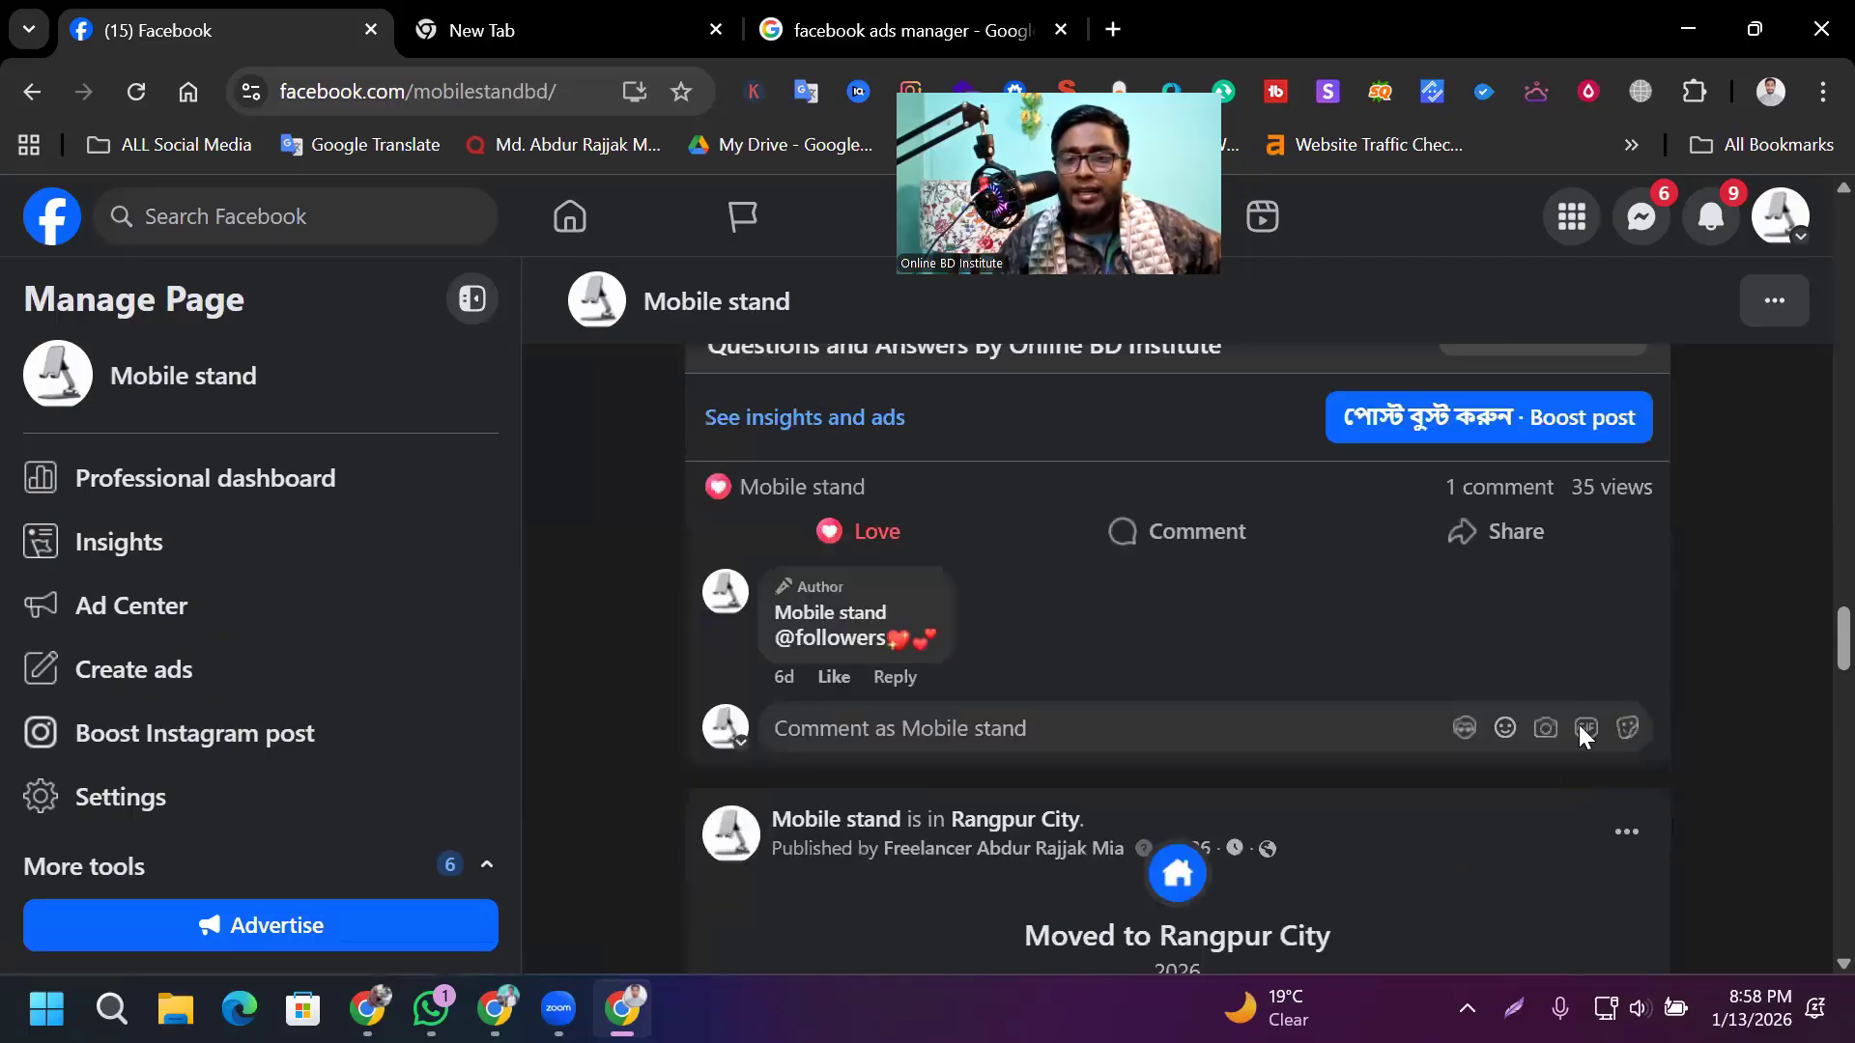
pyautogui.scroll(-1, 1403, 724)
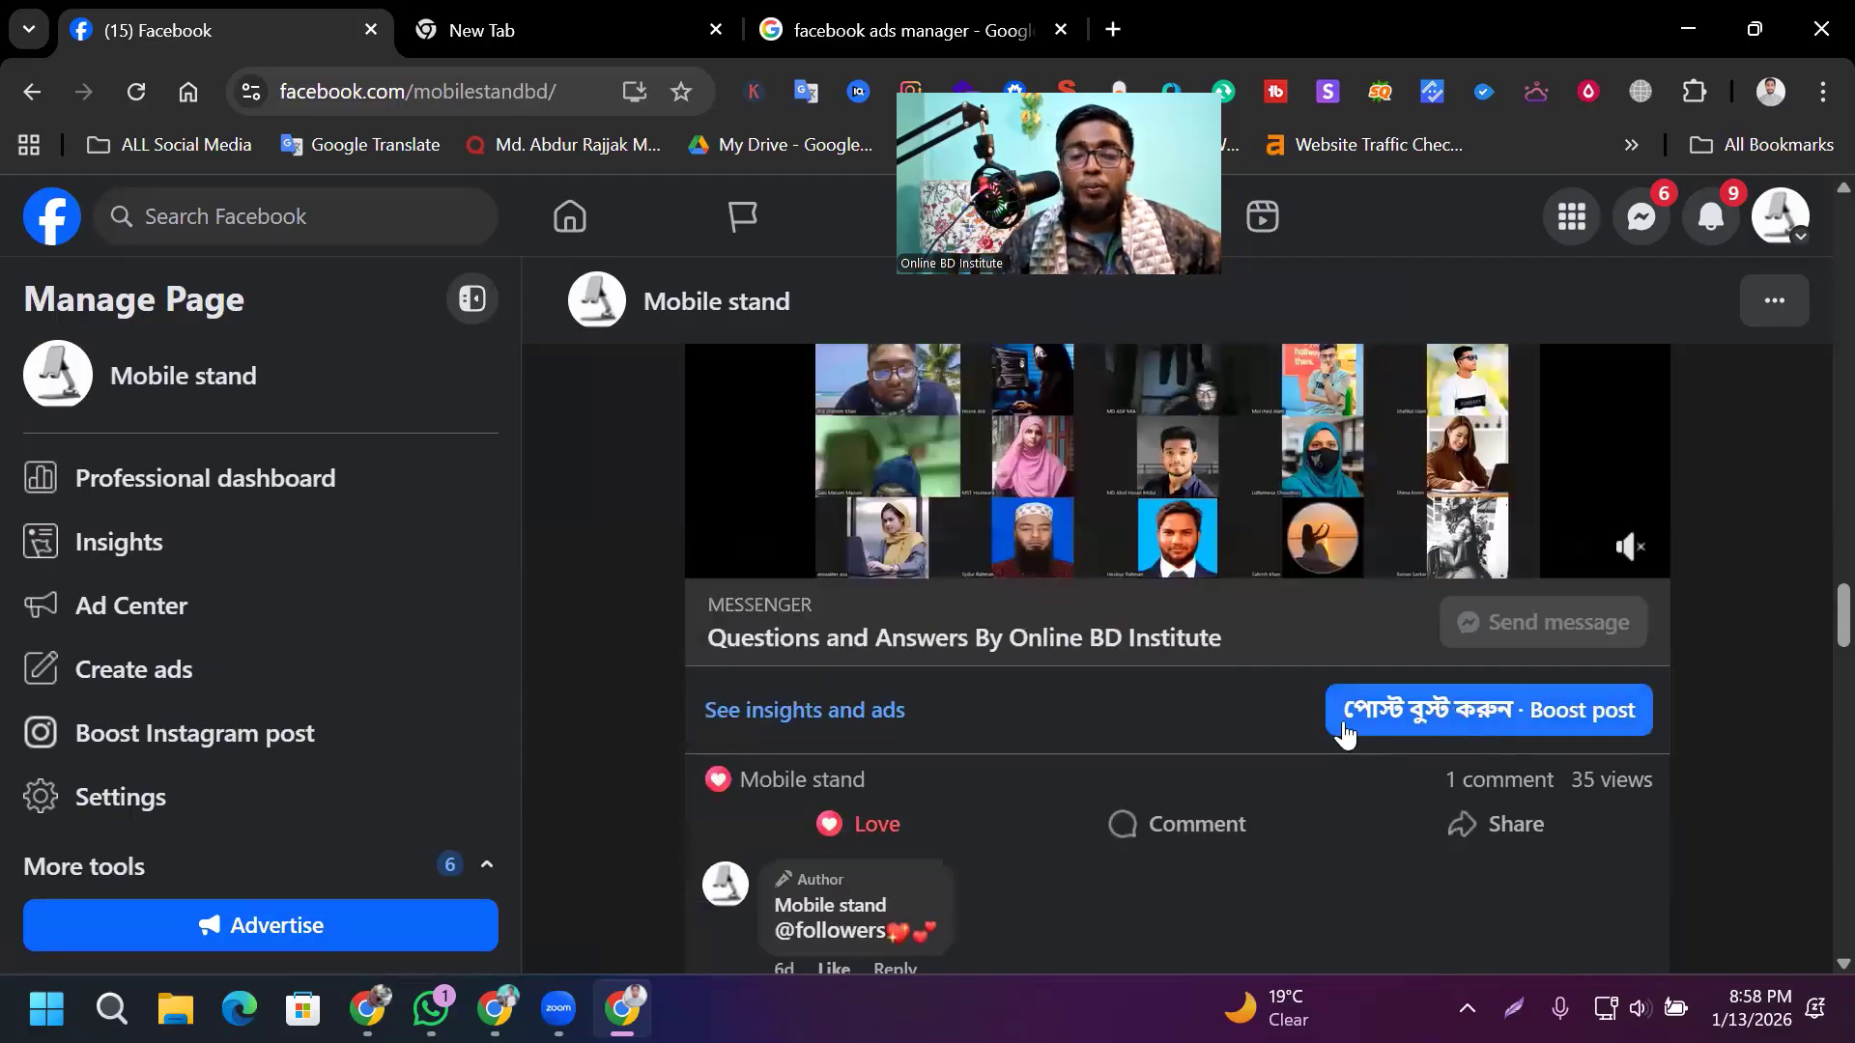
pyautogui.scroll(5, 1470, 734)
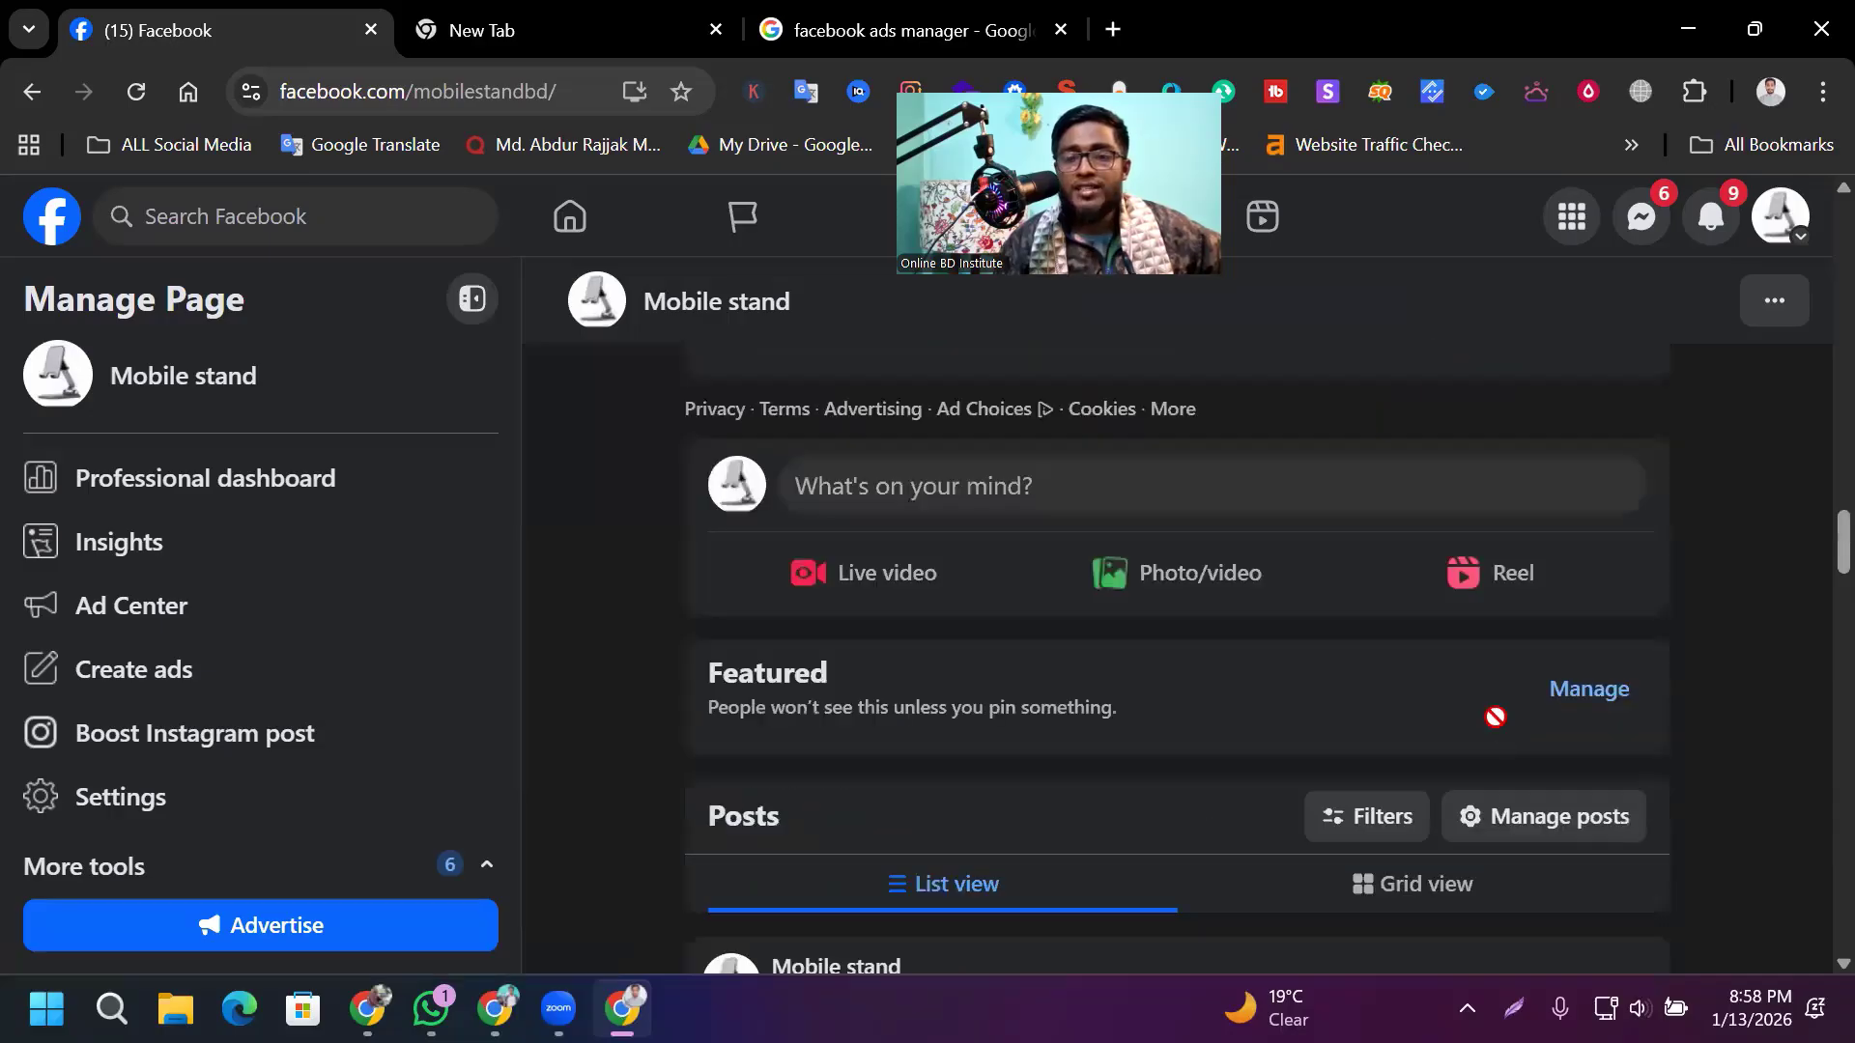
pyautogui.scroll(-10, 1502, 726)
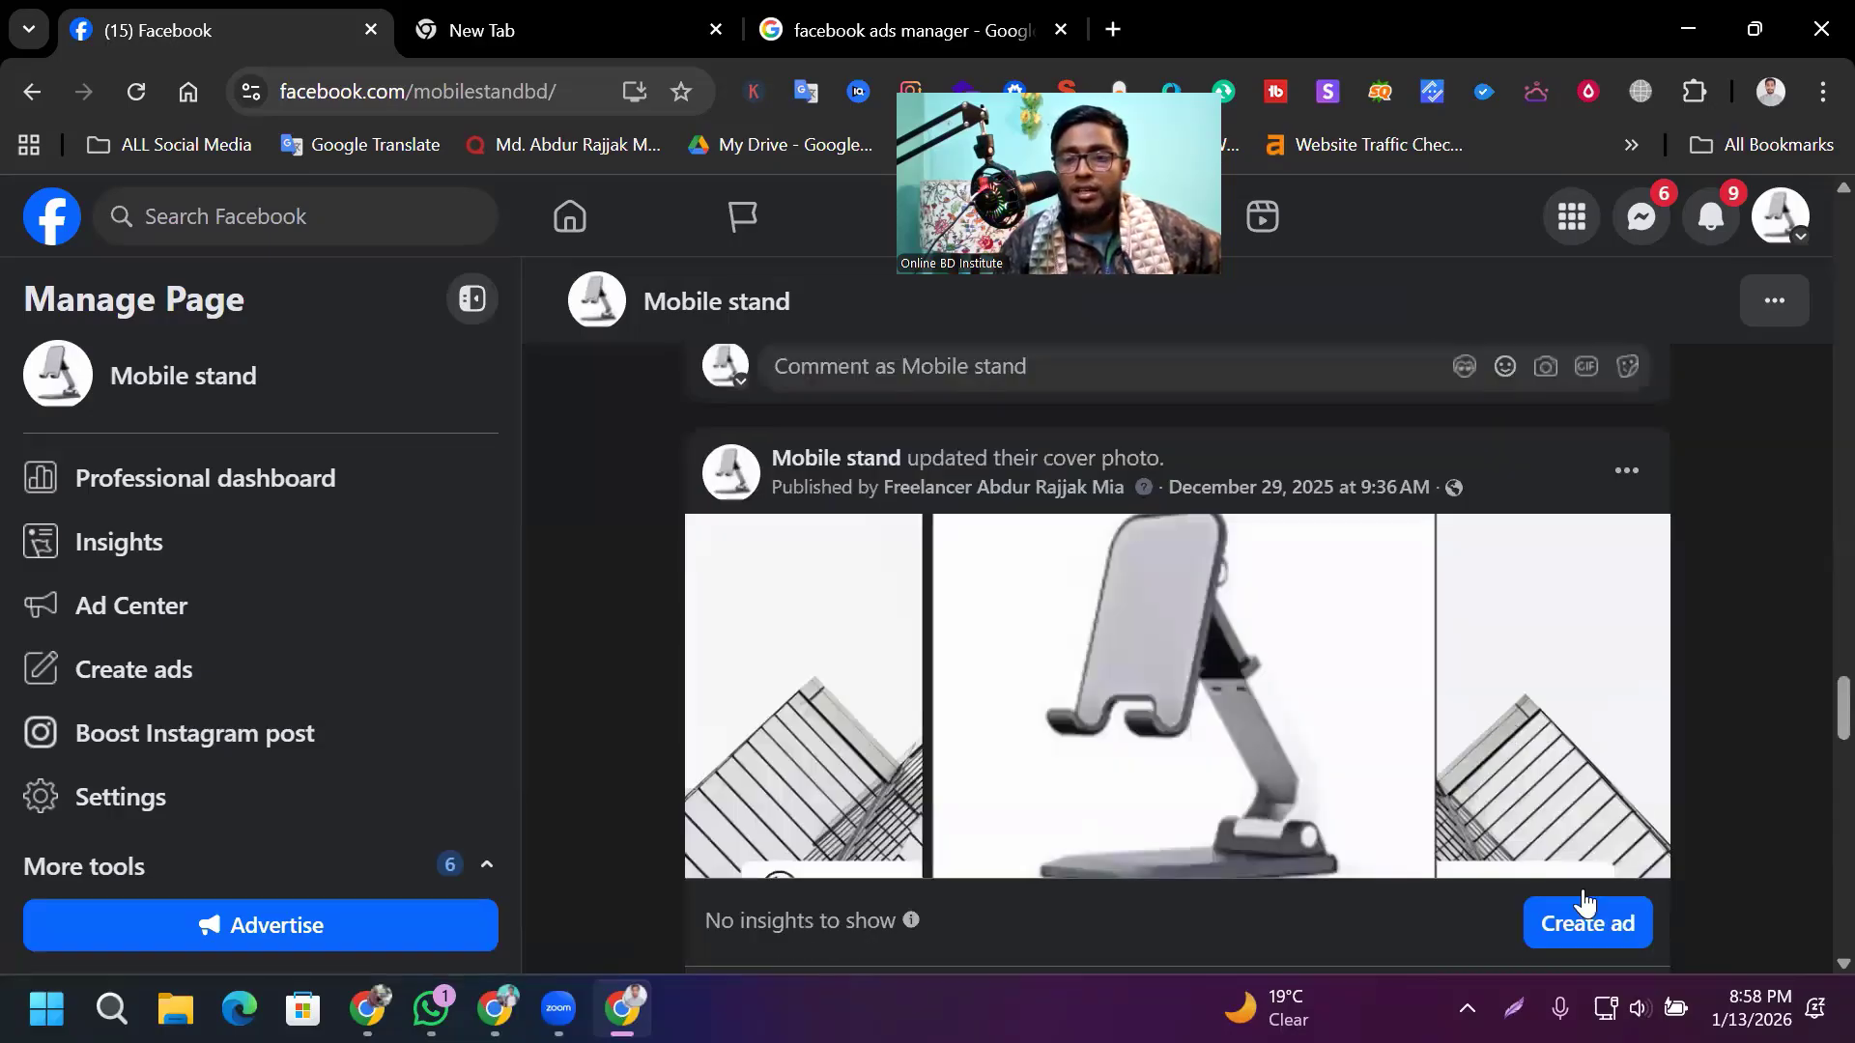
pyautogui.scroll(-2, 1577, 899)
pyautogui.scroll(-5, 1585, 737)
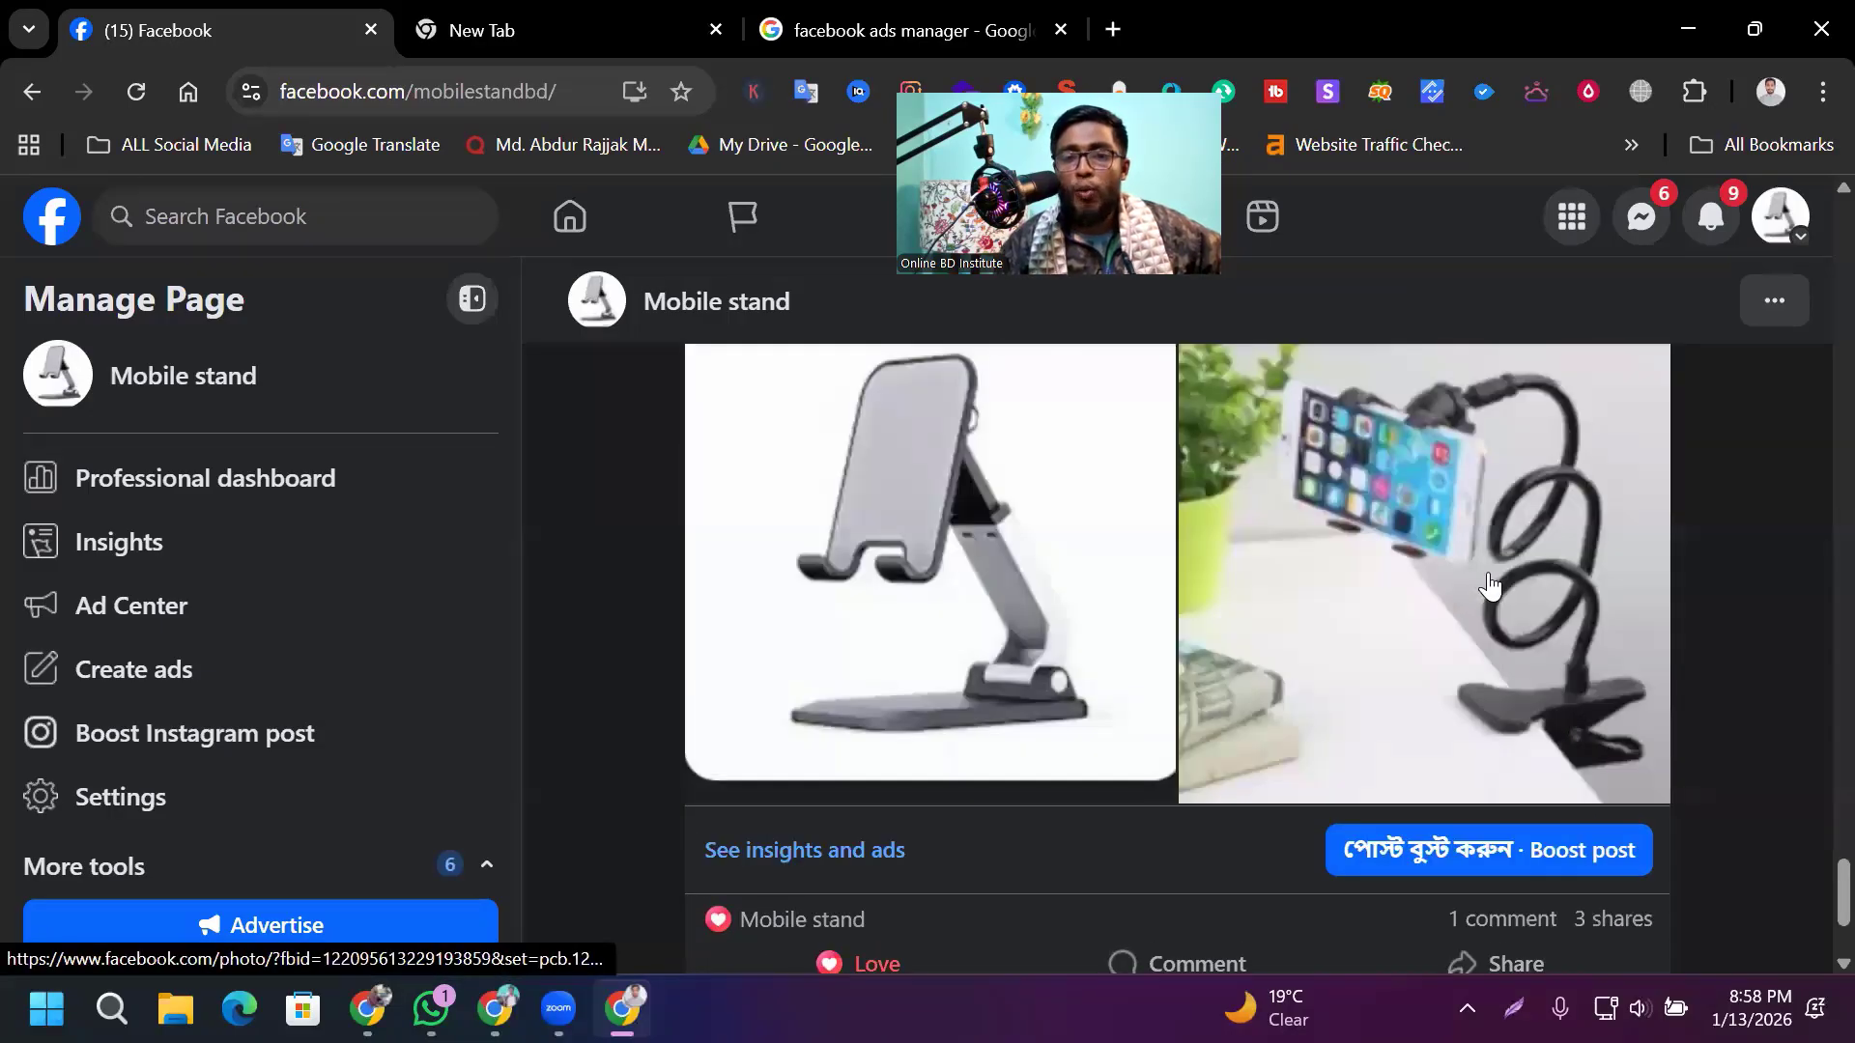
pyautogui.scroll(-2, 1442, 564)
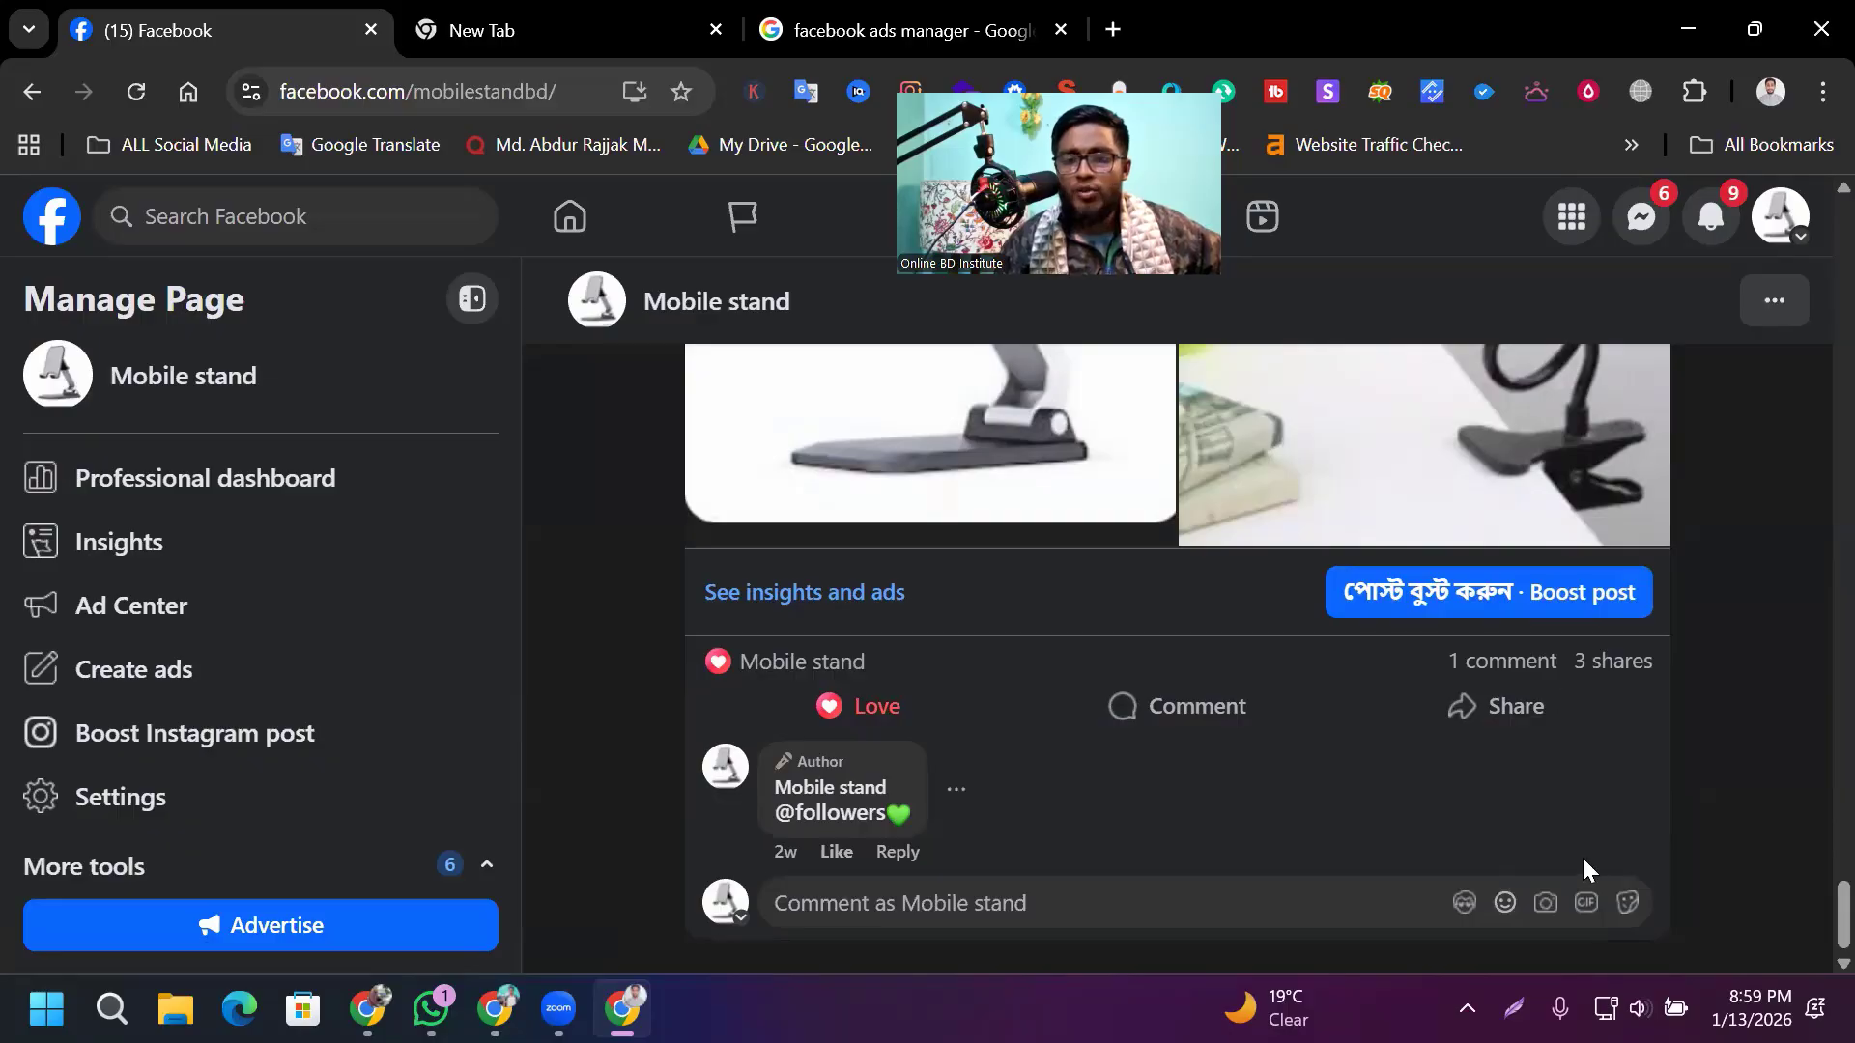
pyautogui.scroll(-10, 1562, 773)
pyautogui.scroll(3, 1557, 734)
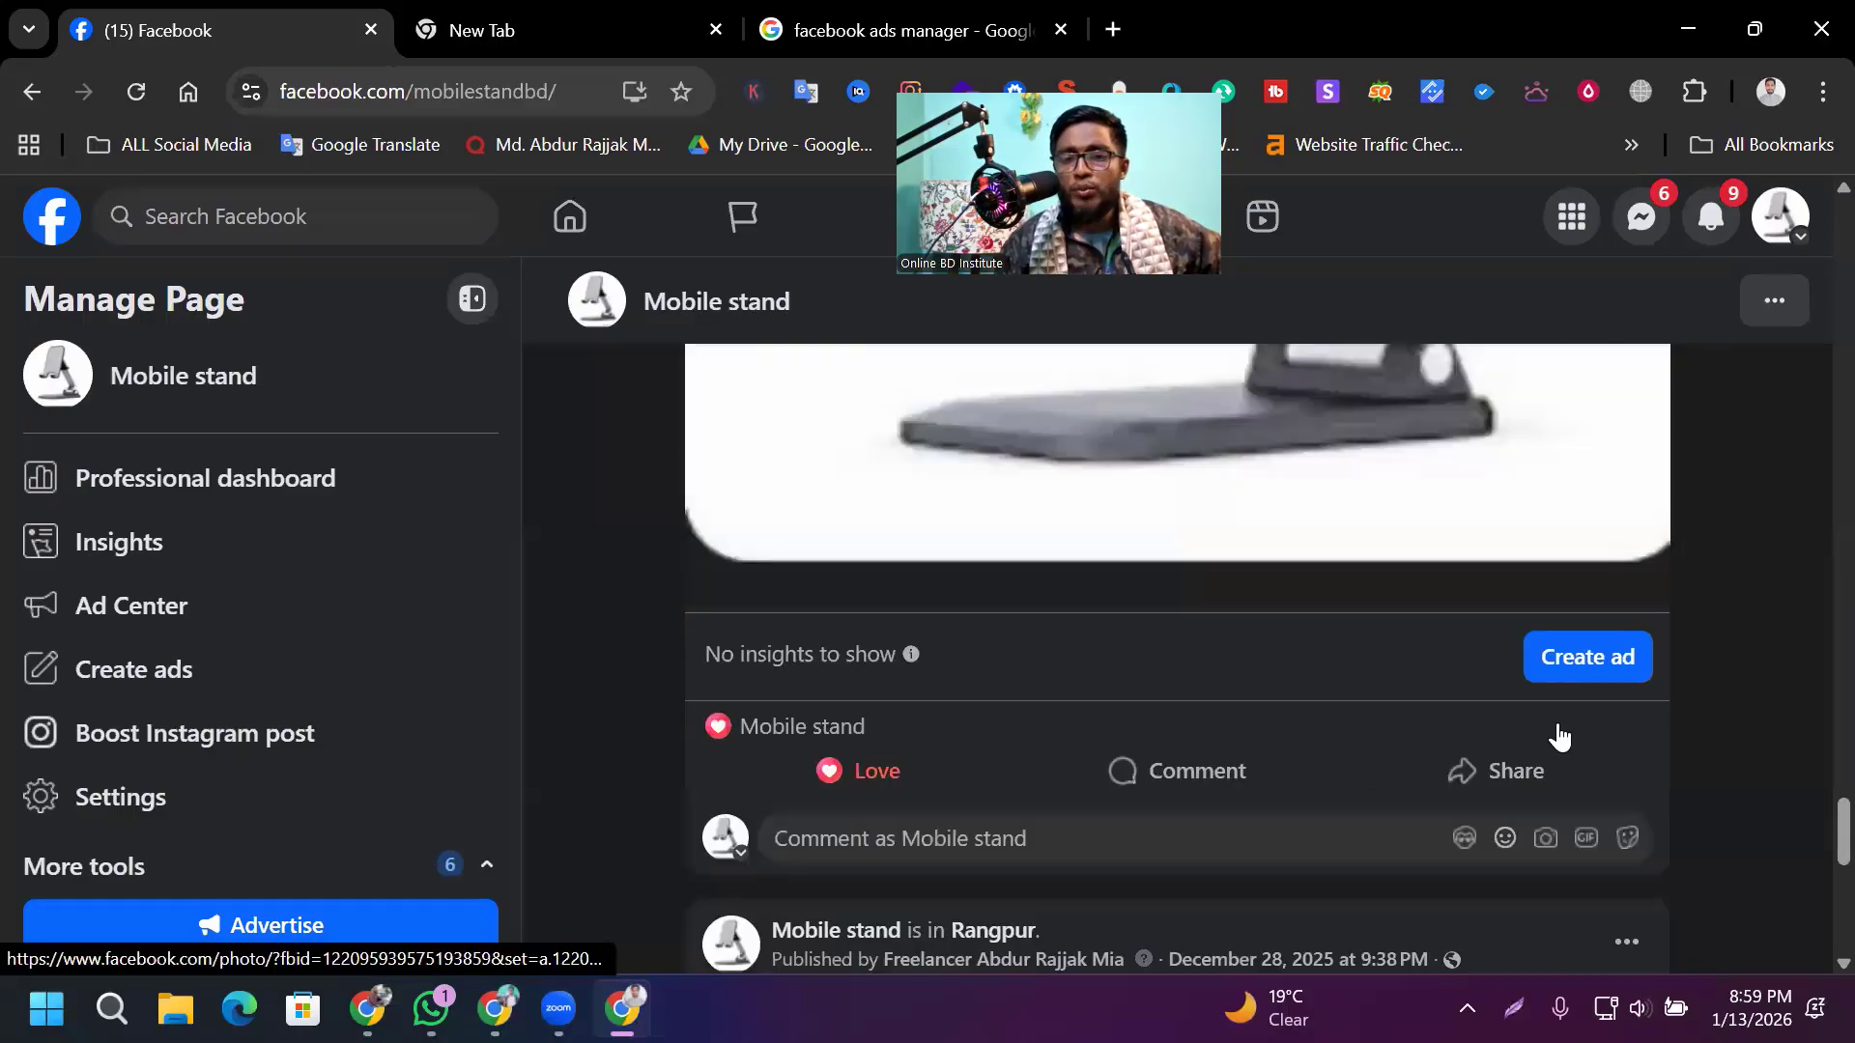
pyautogui.scroll(-10, 1395, 592)
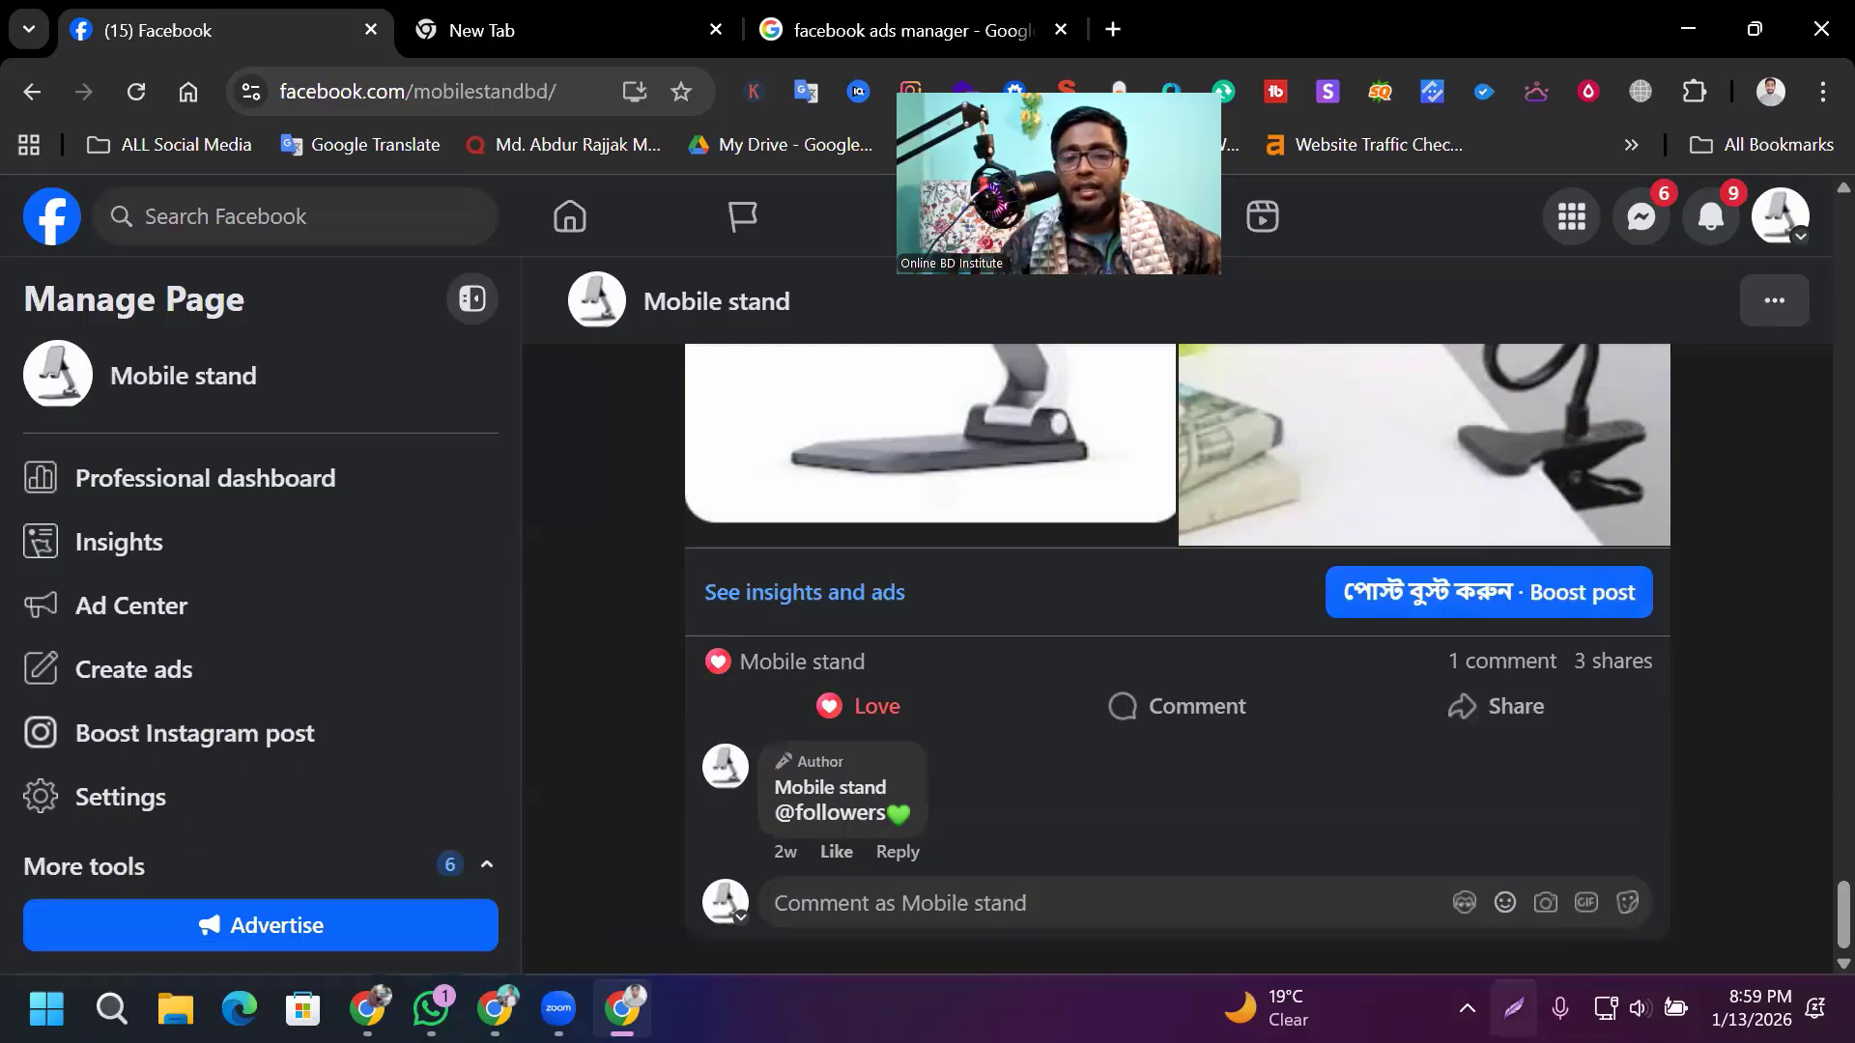
# - Select the screen area around the two-photo post's Boost post option, outline the option in red, and discard the capture
pyautogui.moveTo(1265, 486); pyautogui.dragTo(1701, 753)
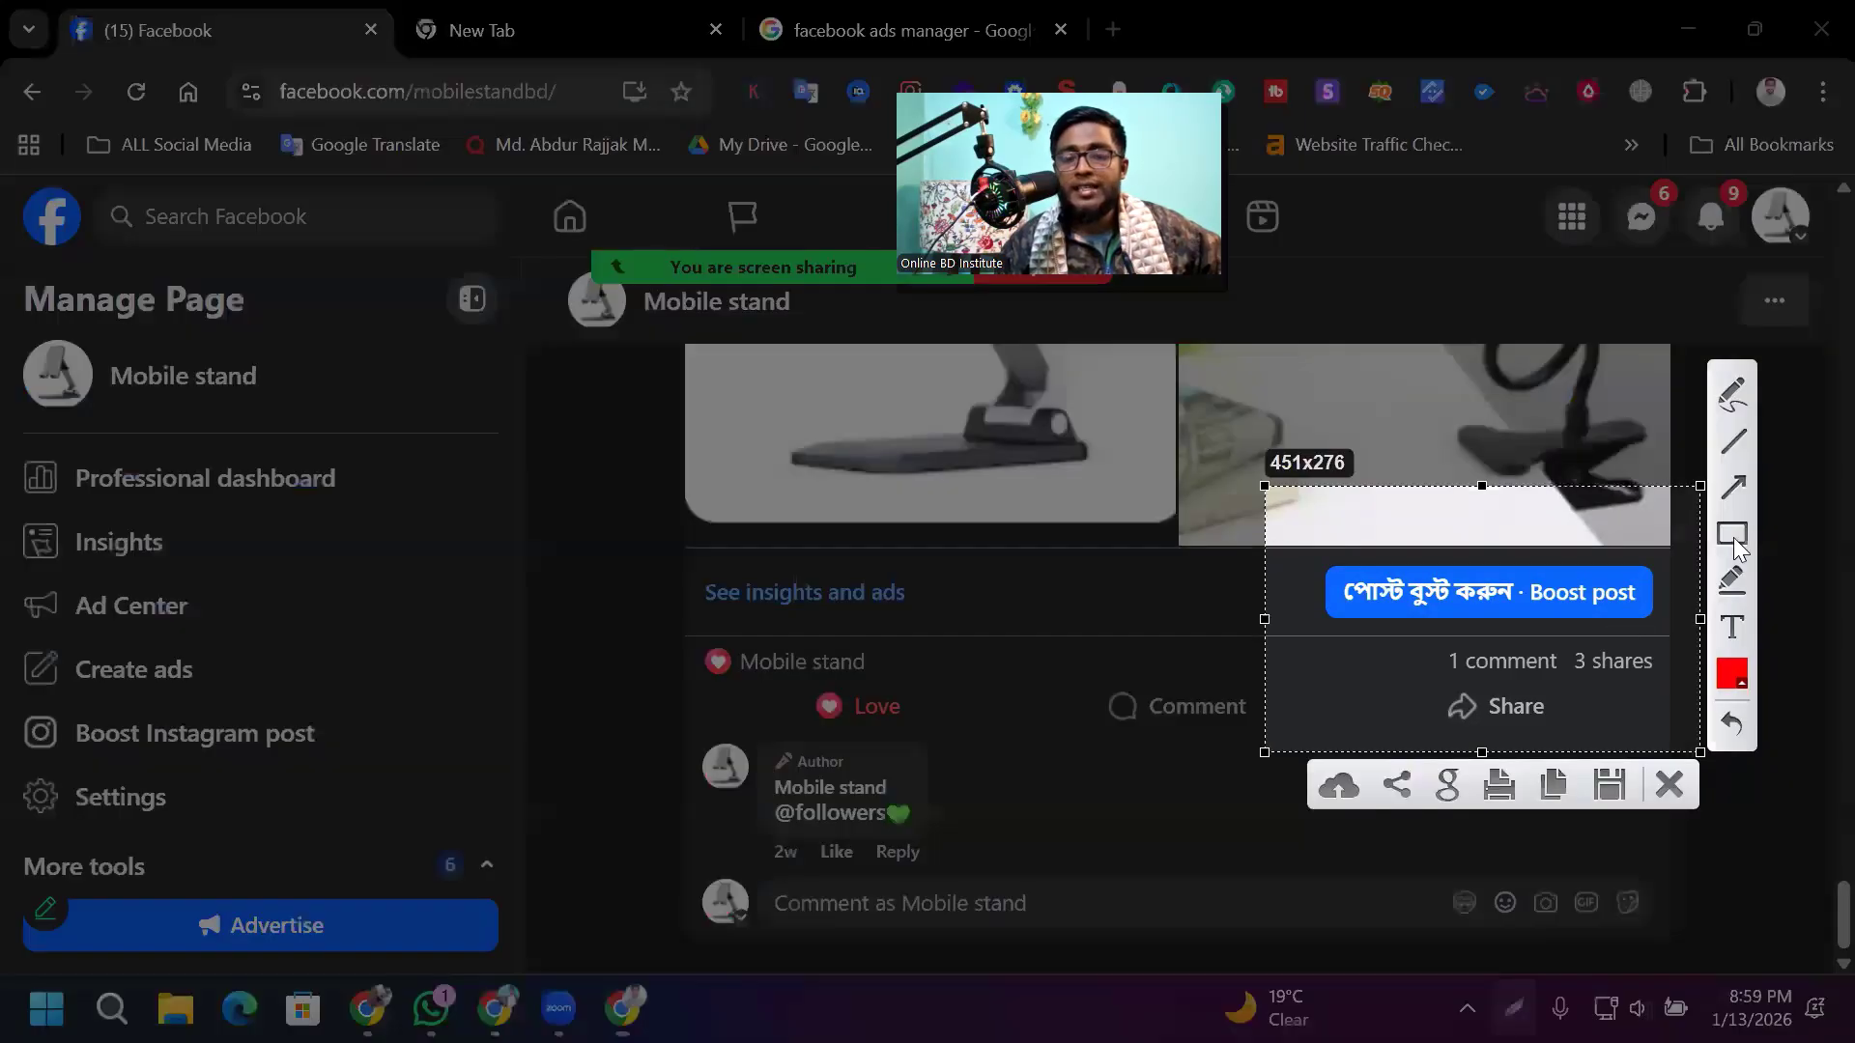
pyautogui.moveTo(1300, 555)
pyautogui.mouseDown()
pyautogui.moveTo(1664, 644)
pyautogui.moveTo(1472, 618)
pyautogui.moveTo(1284, 549)
pyautogui.moveTo(1655, 646)
pyautogui.mouseUp()
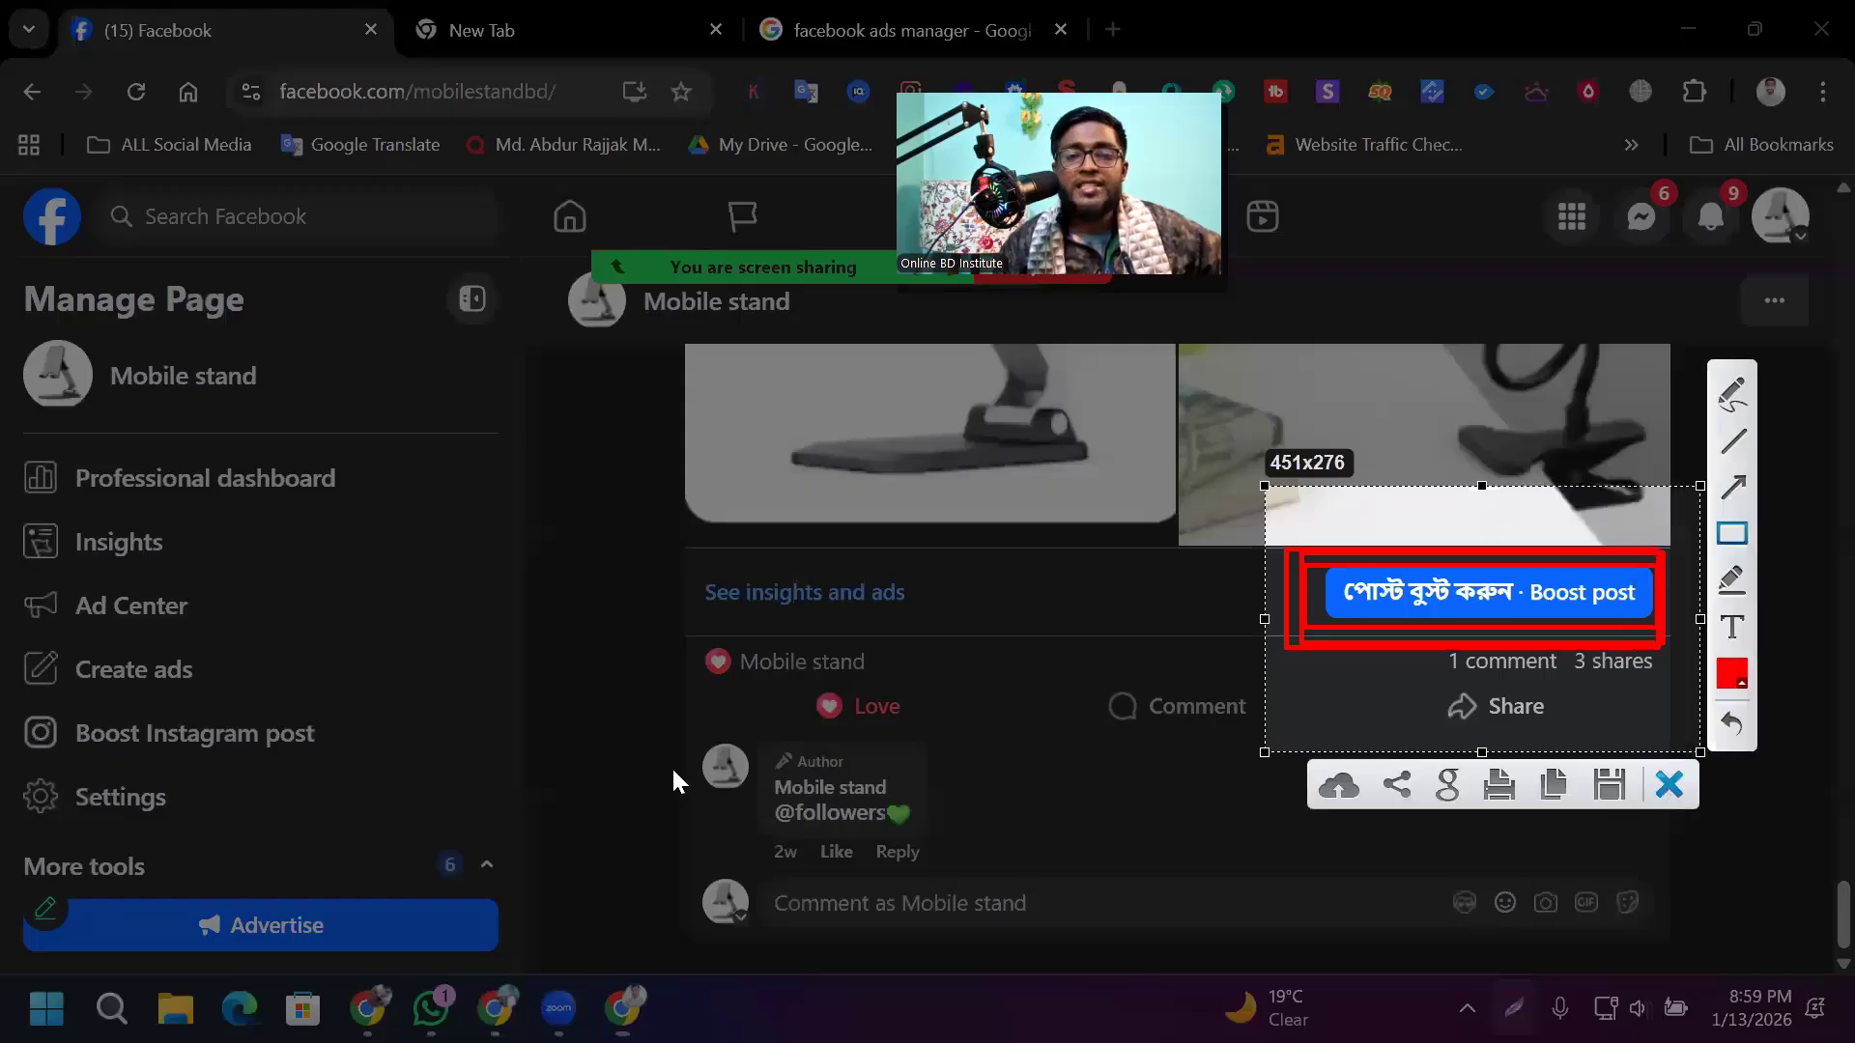
pyautogui.press('Escape')
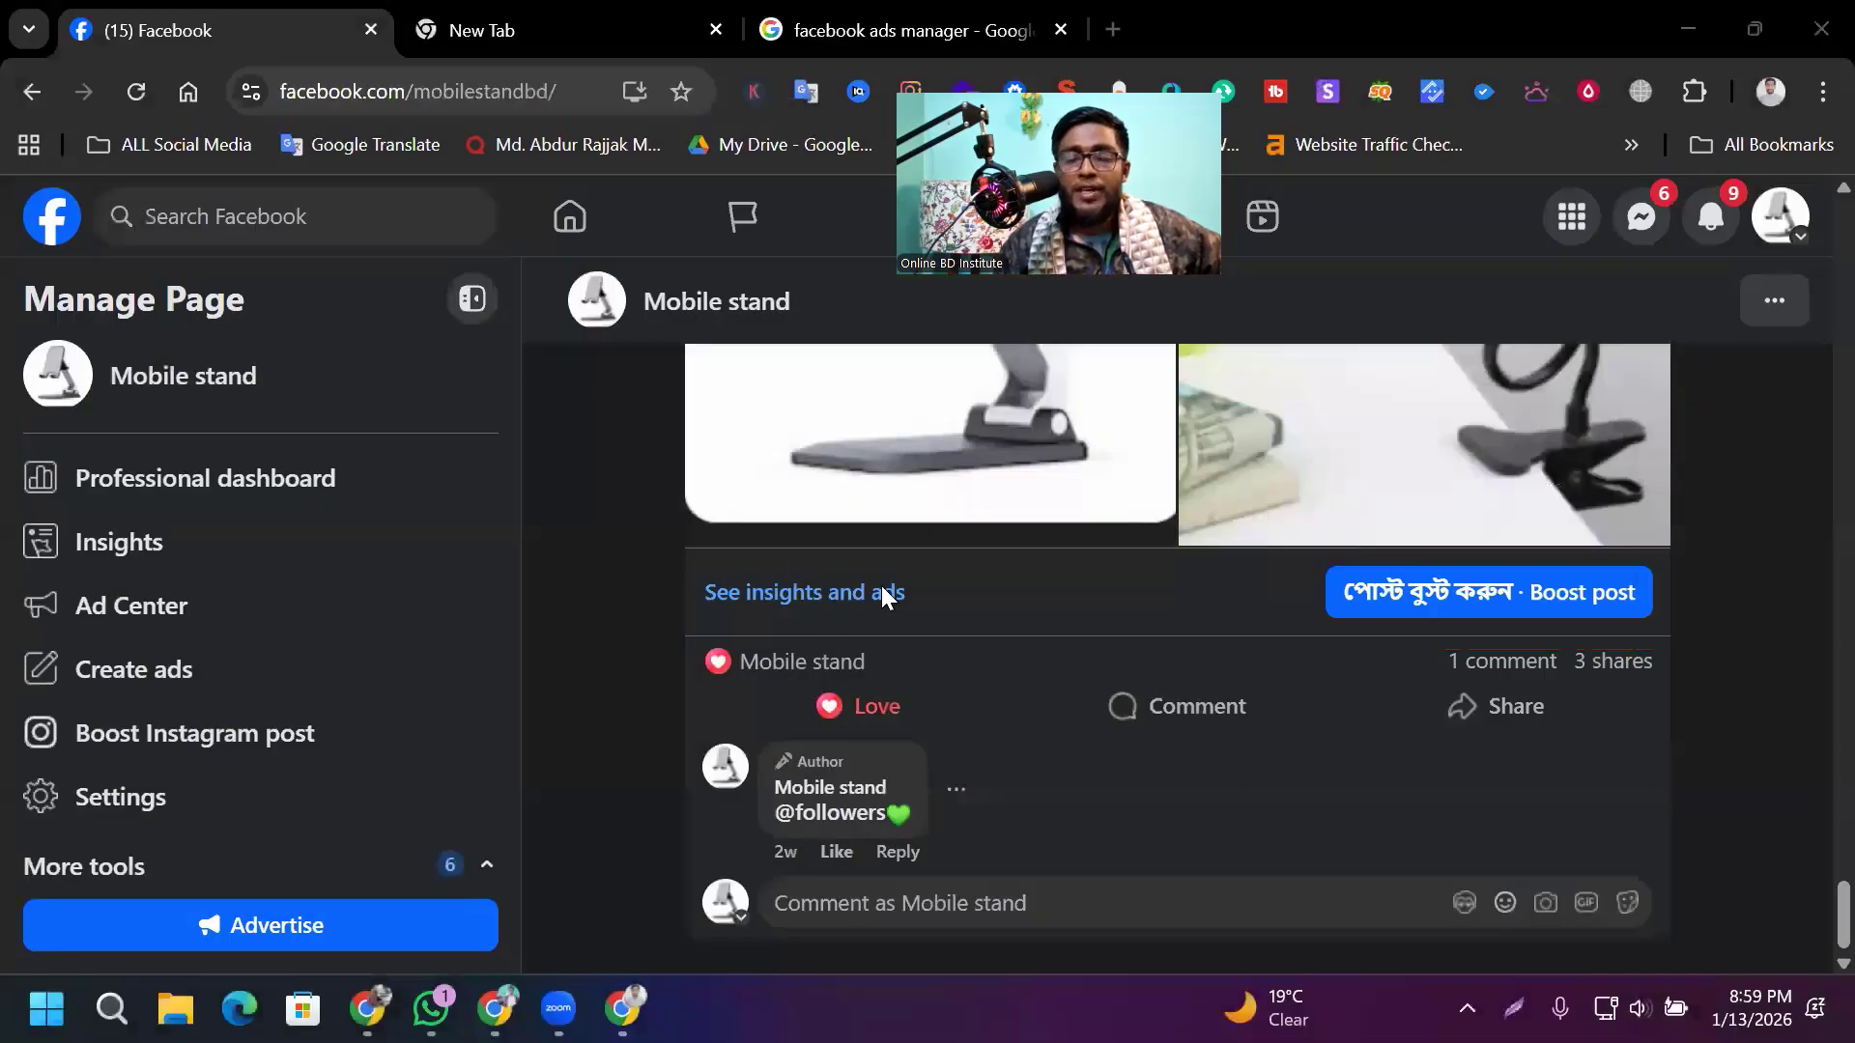
# - Look over the Mobile stand page from its cover photo down to the two-photo post's insights and boost options
pyautogui.scroll(15, 885, 597)
pyautogui.scroll(5, 1007, 779)
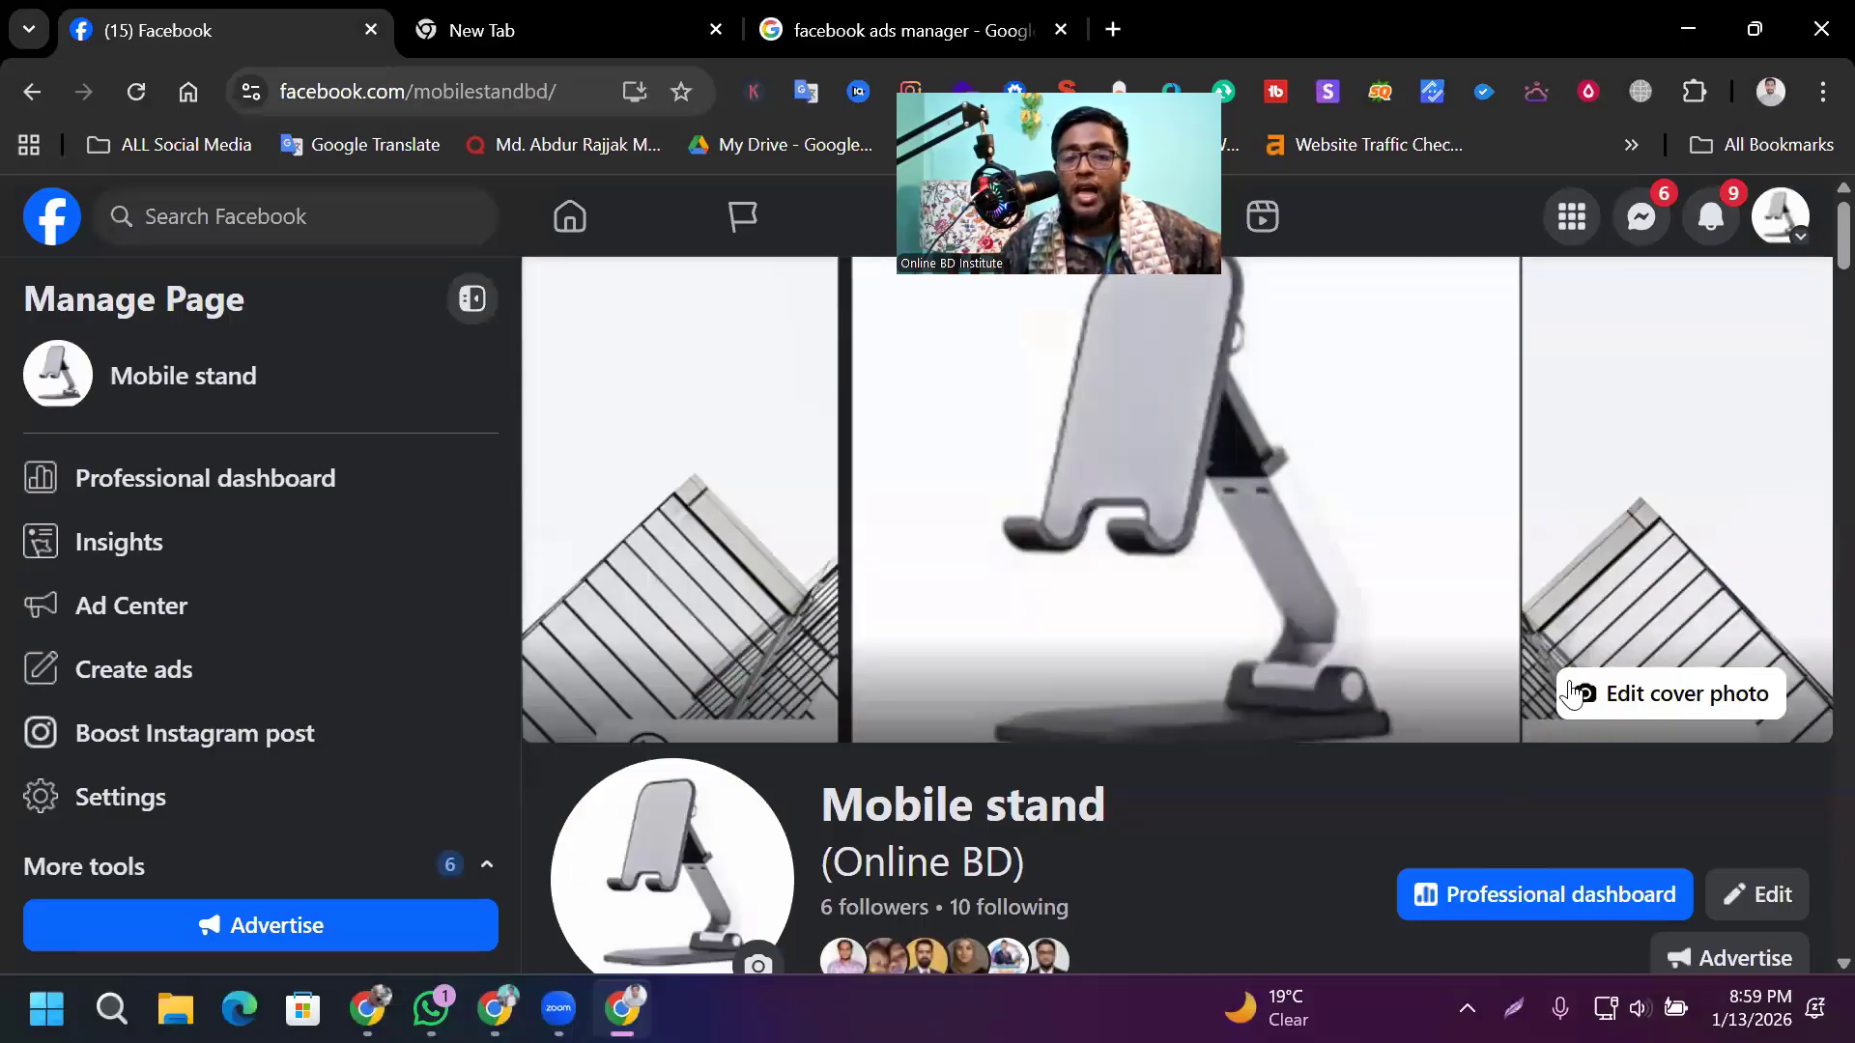
pyautogui.scroll(-10, 1478, 601)
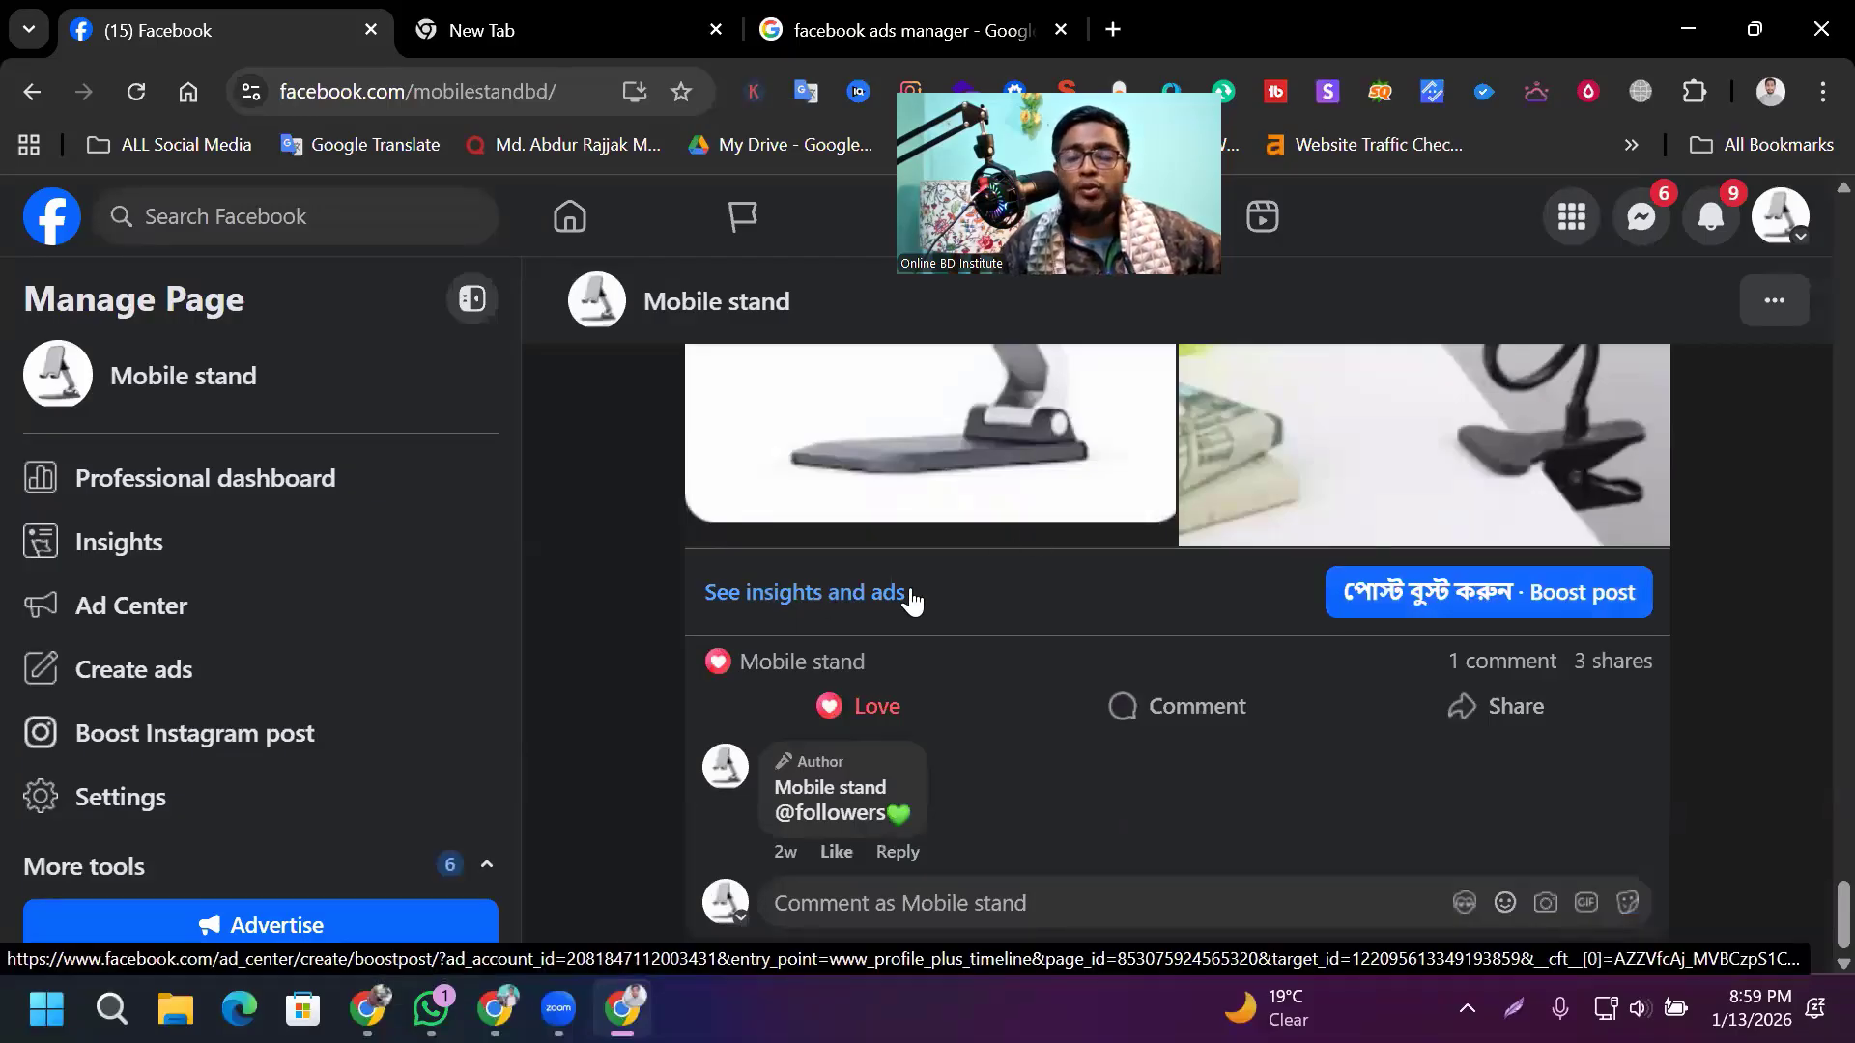
pyautogui.scroll(3, 1383, 708)
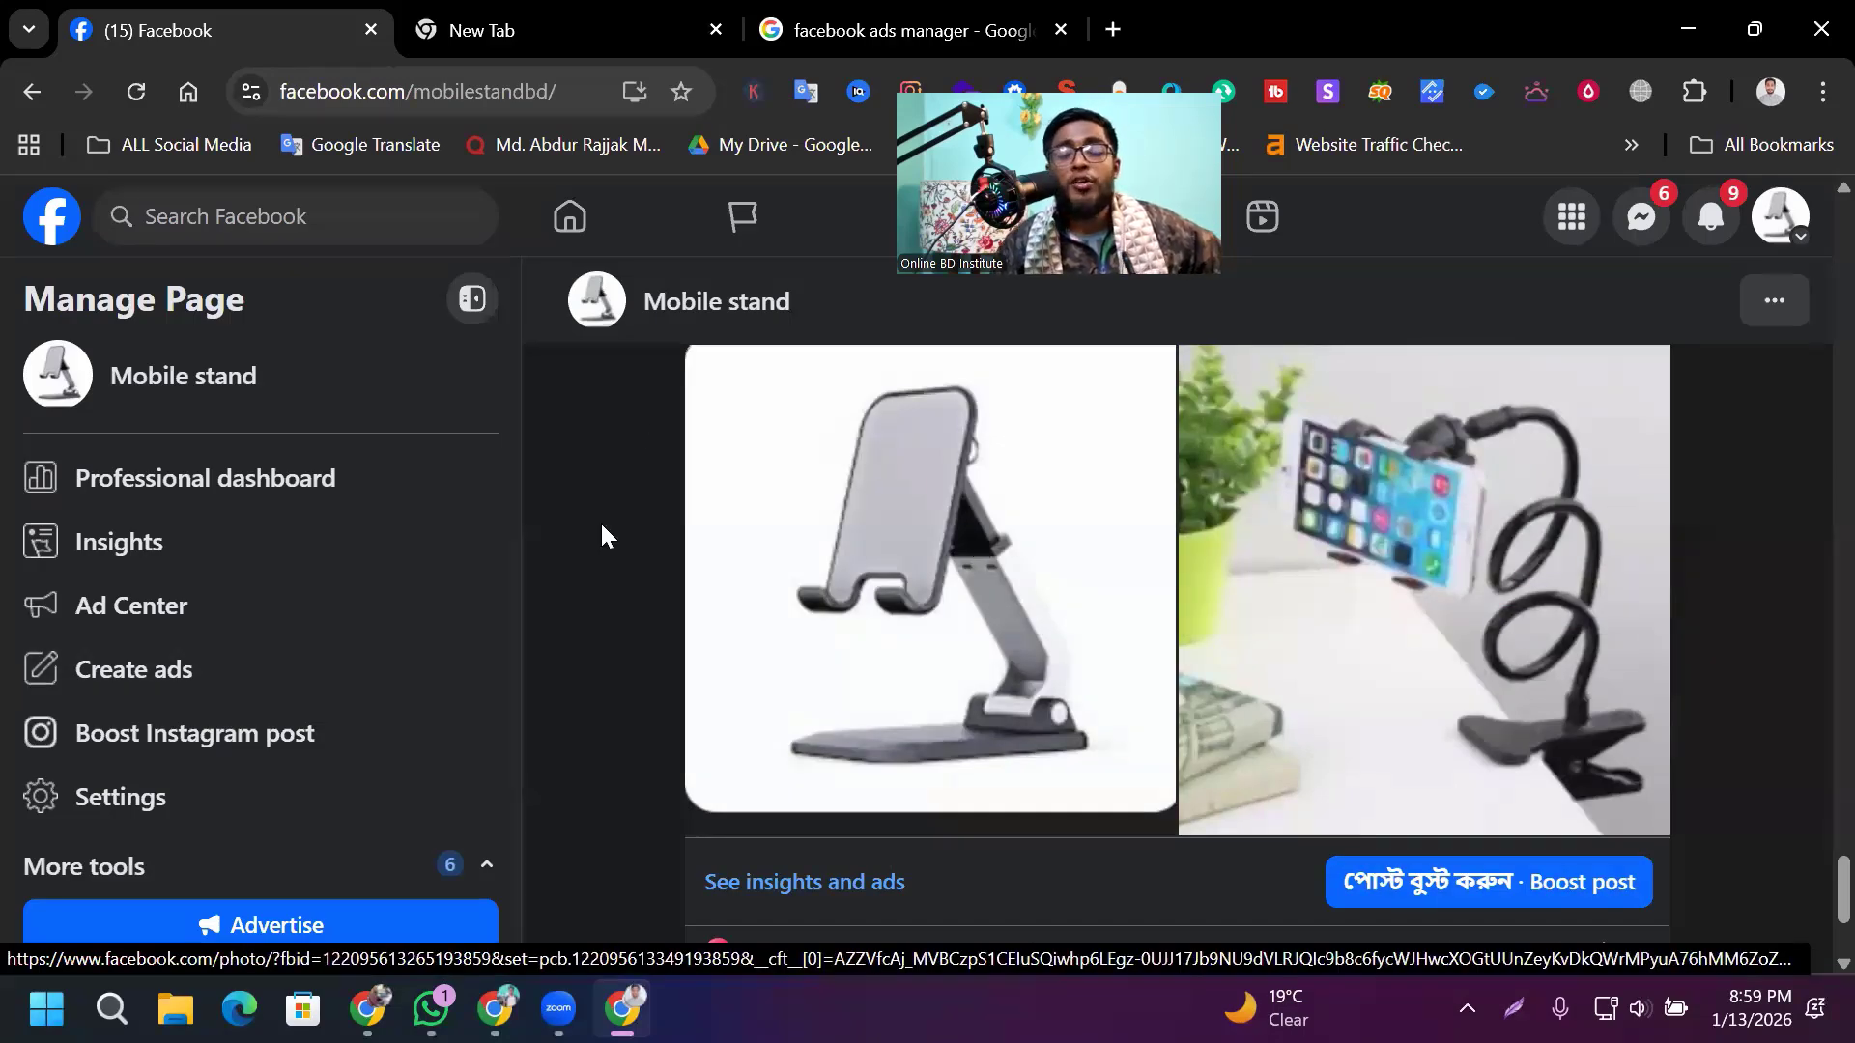
pyautogui.scroll(-2, 850, 618)
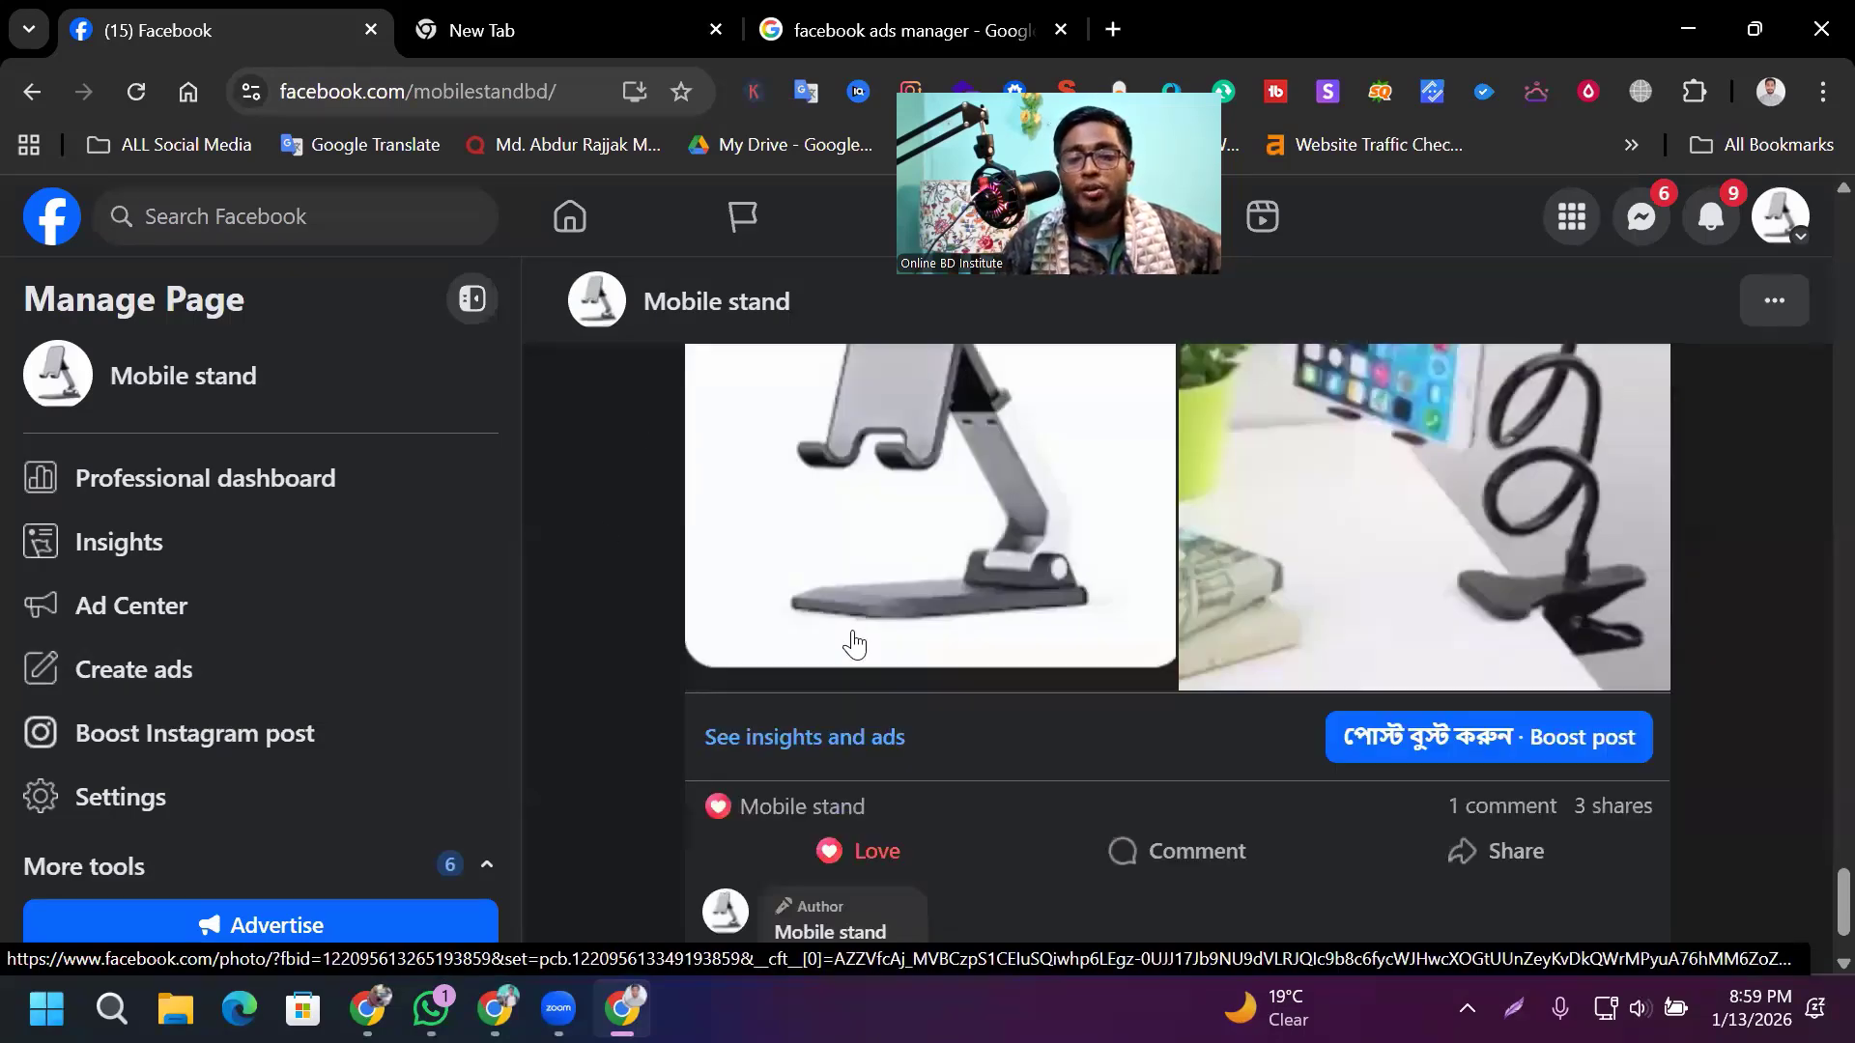
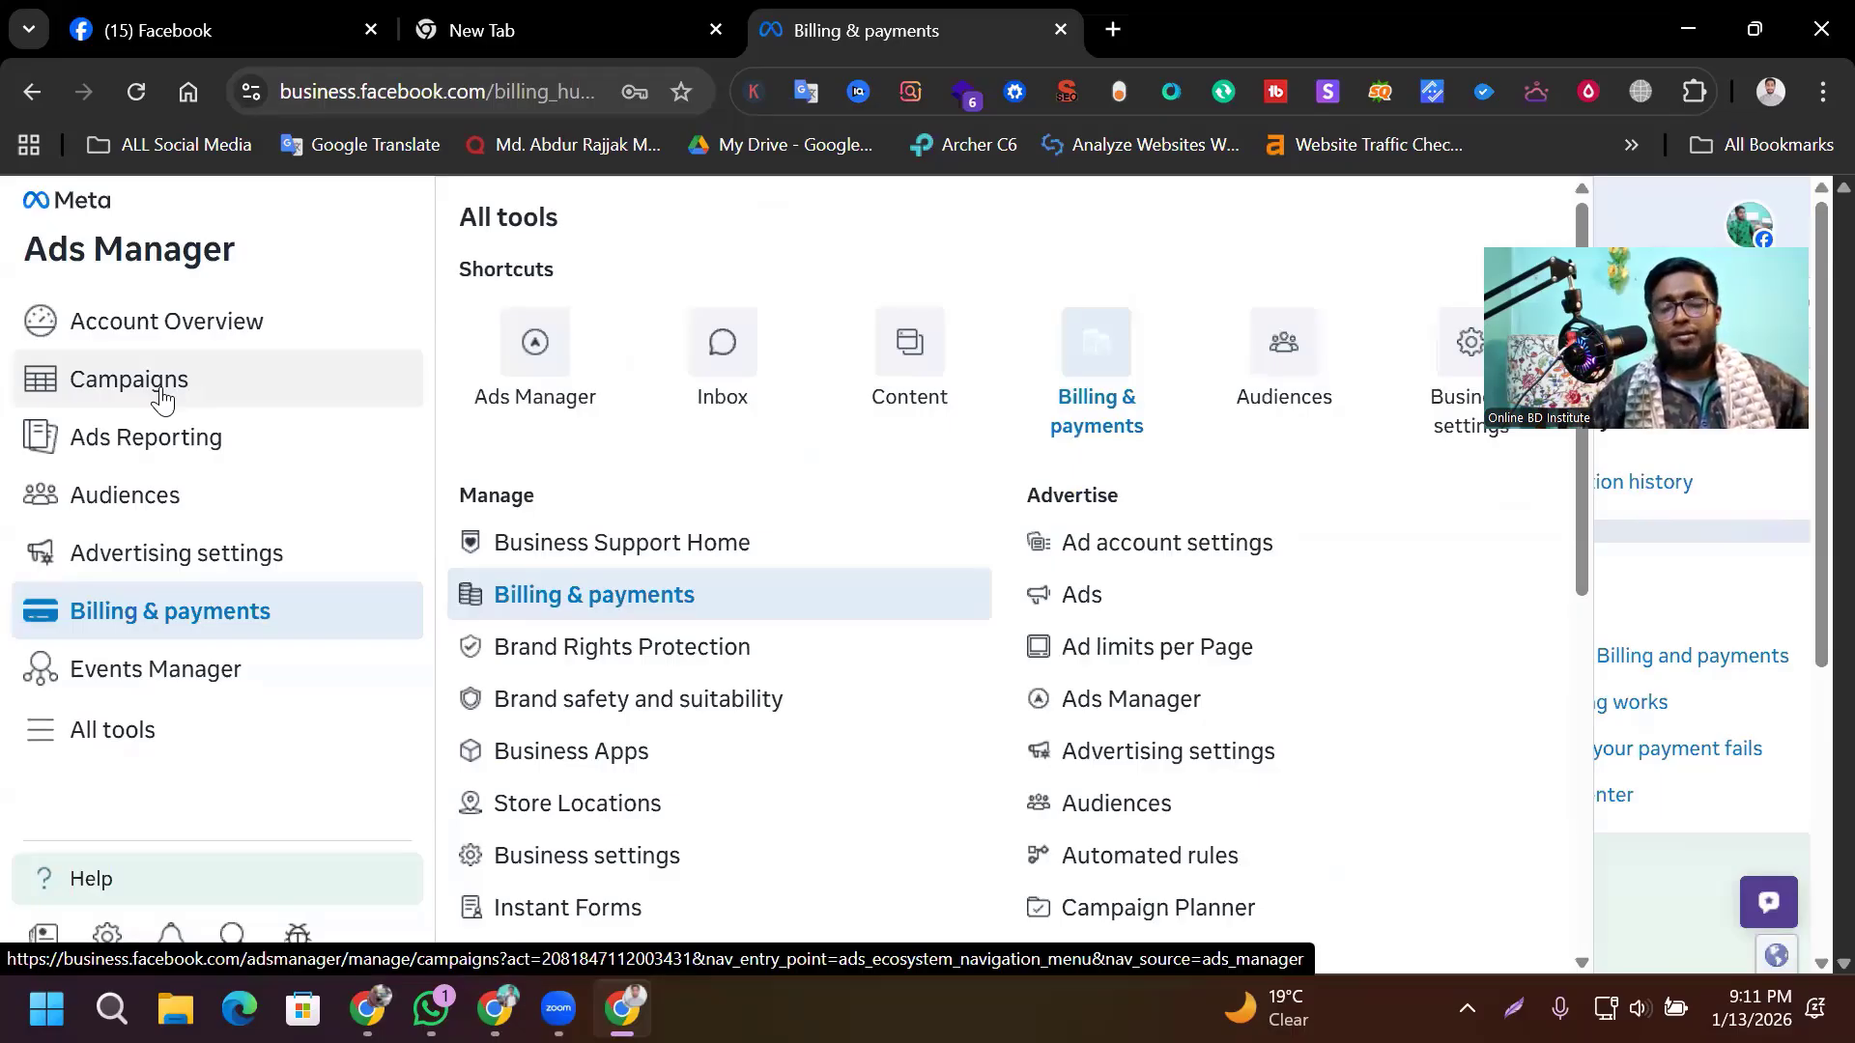
# - Open the Campaigns view of Ads Manager, checking the Mobile stand page while it loads
pyautogui.click(137, 392)
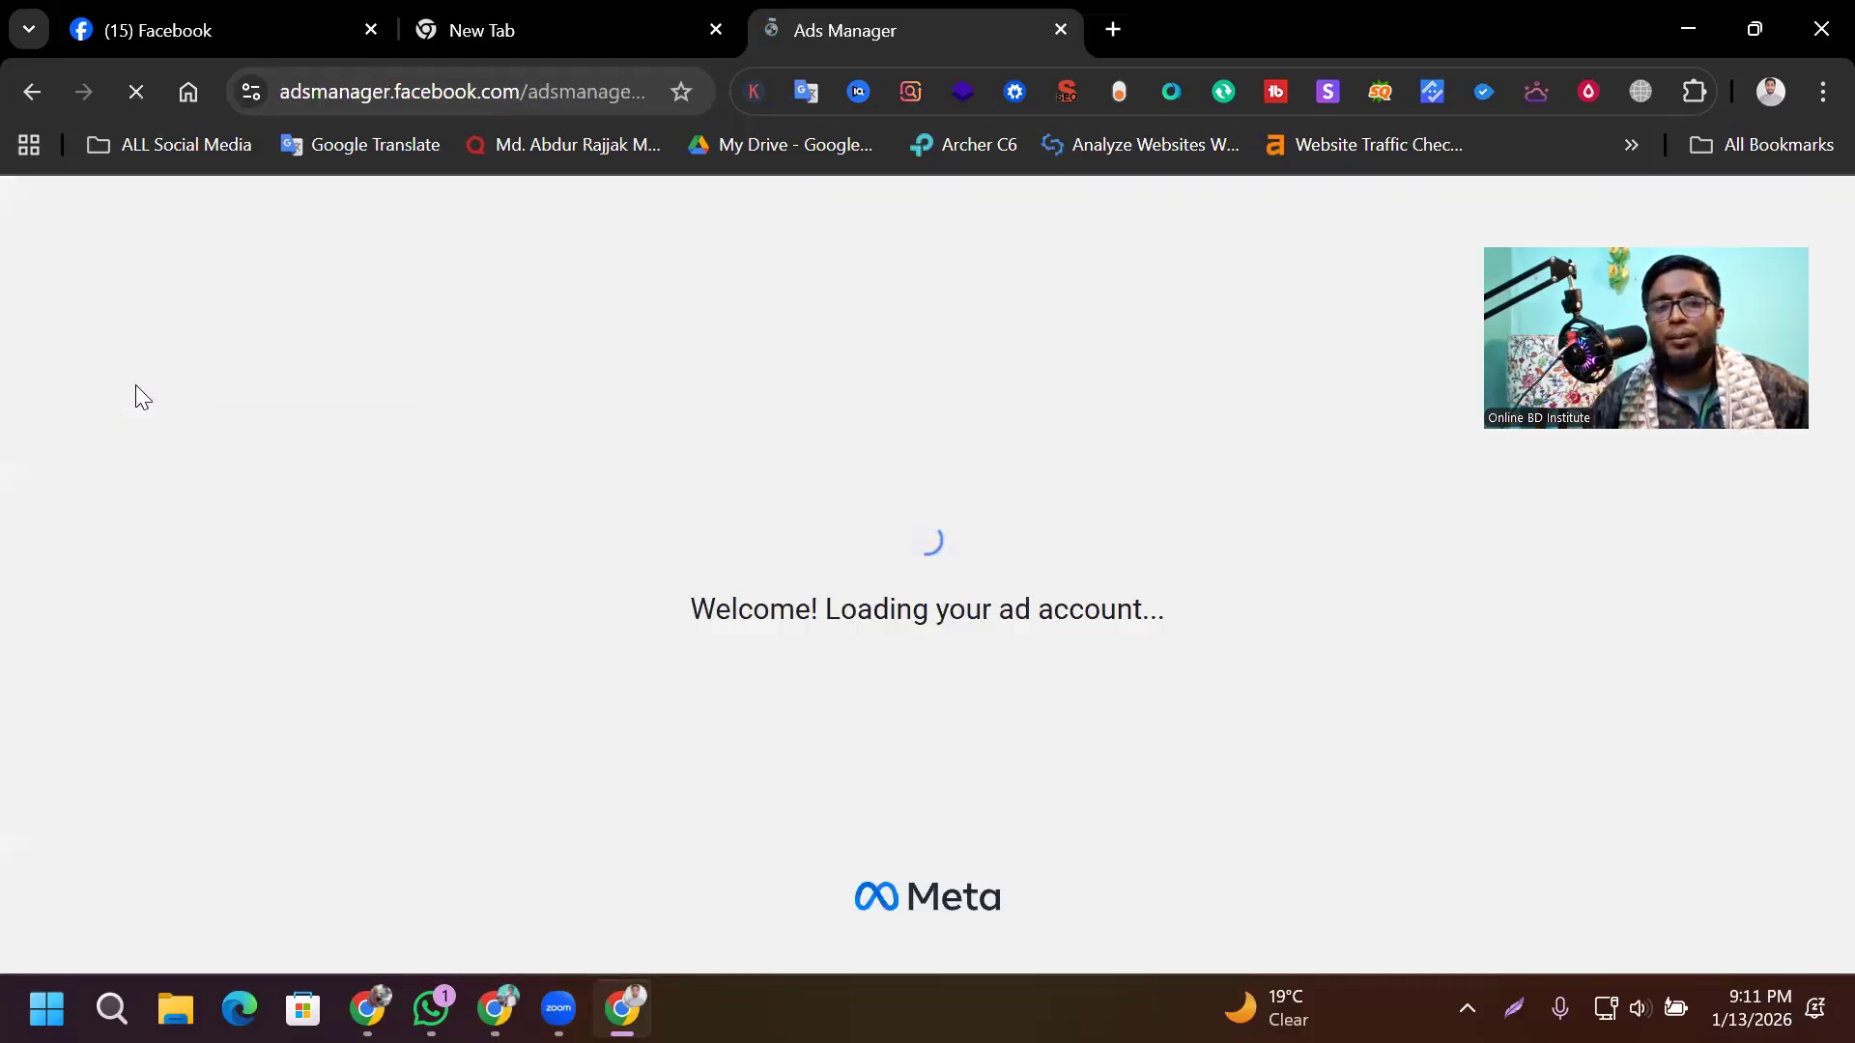
pyautogui.hotkey('ctrl', '1')
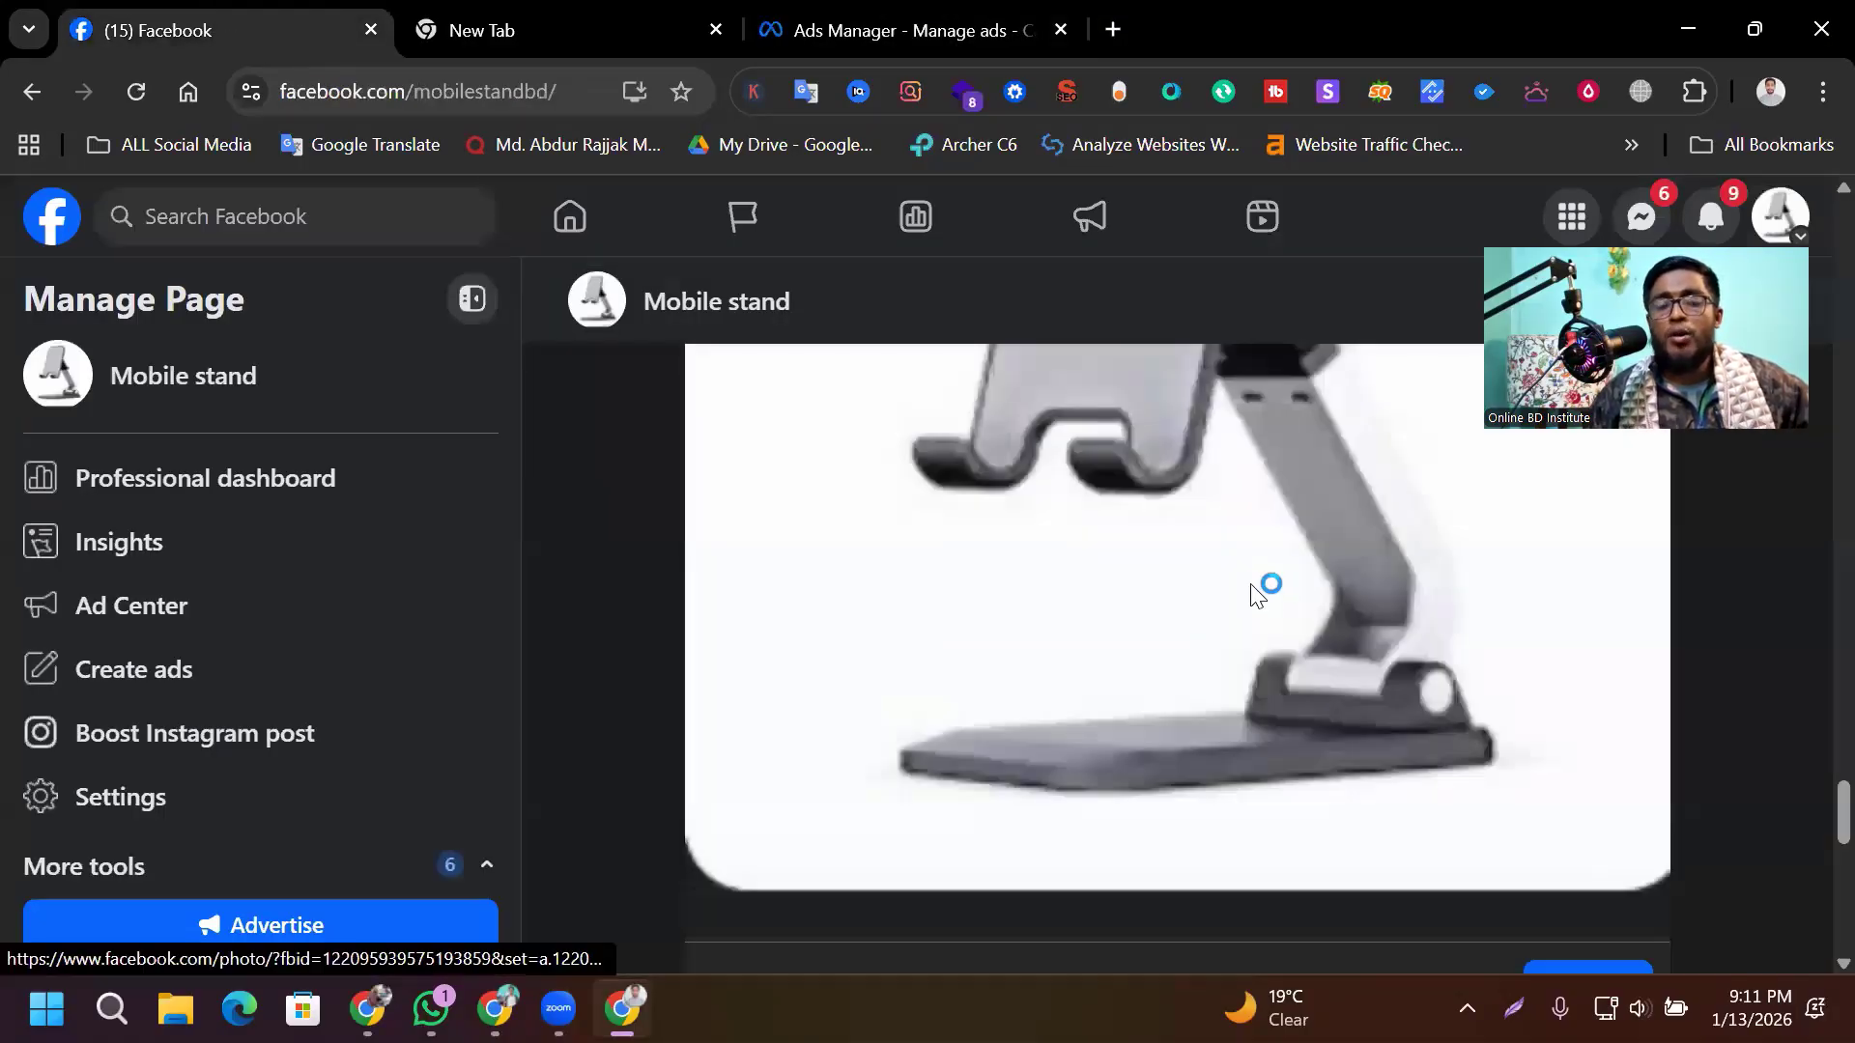
pyautogui.scroll(3, 1008, 627)
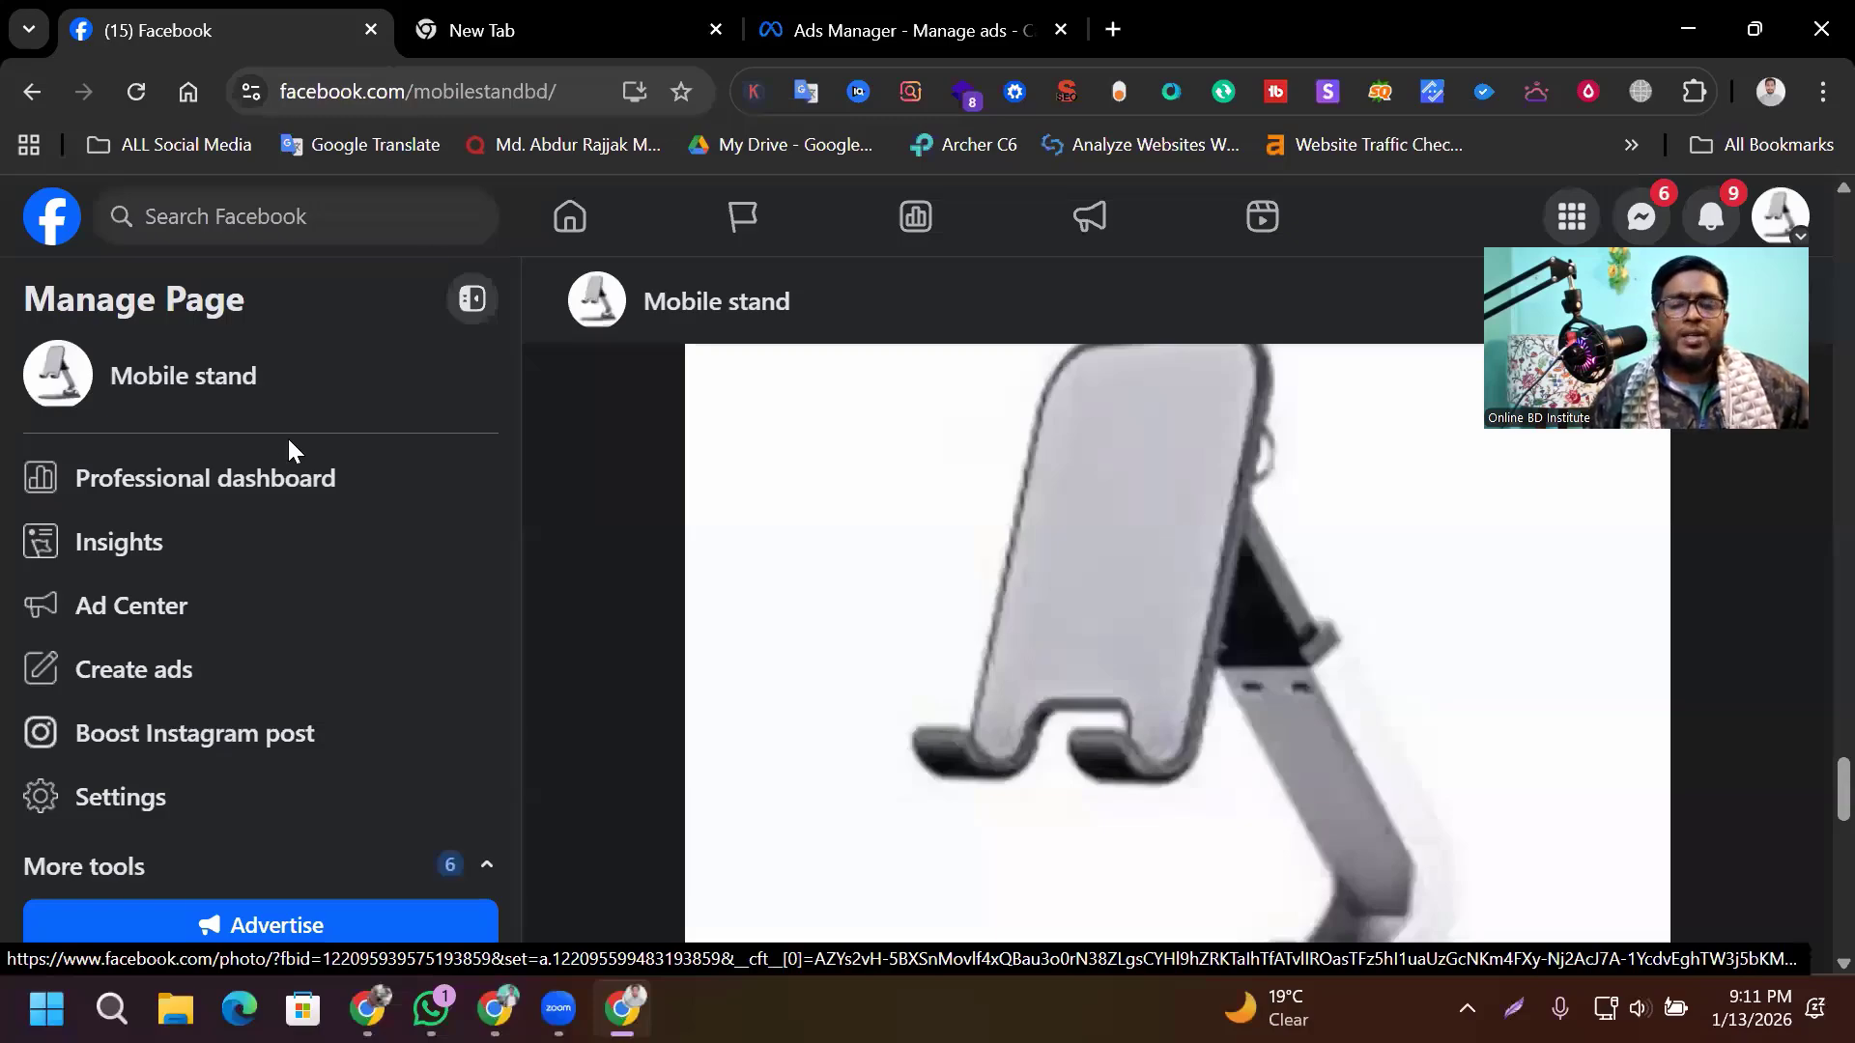
pyautogui.click(911, 29)
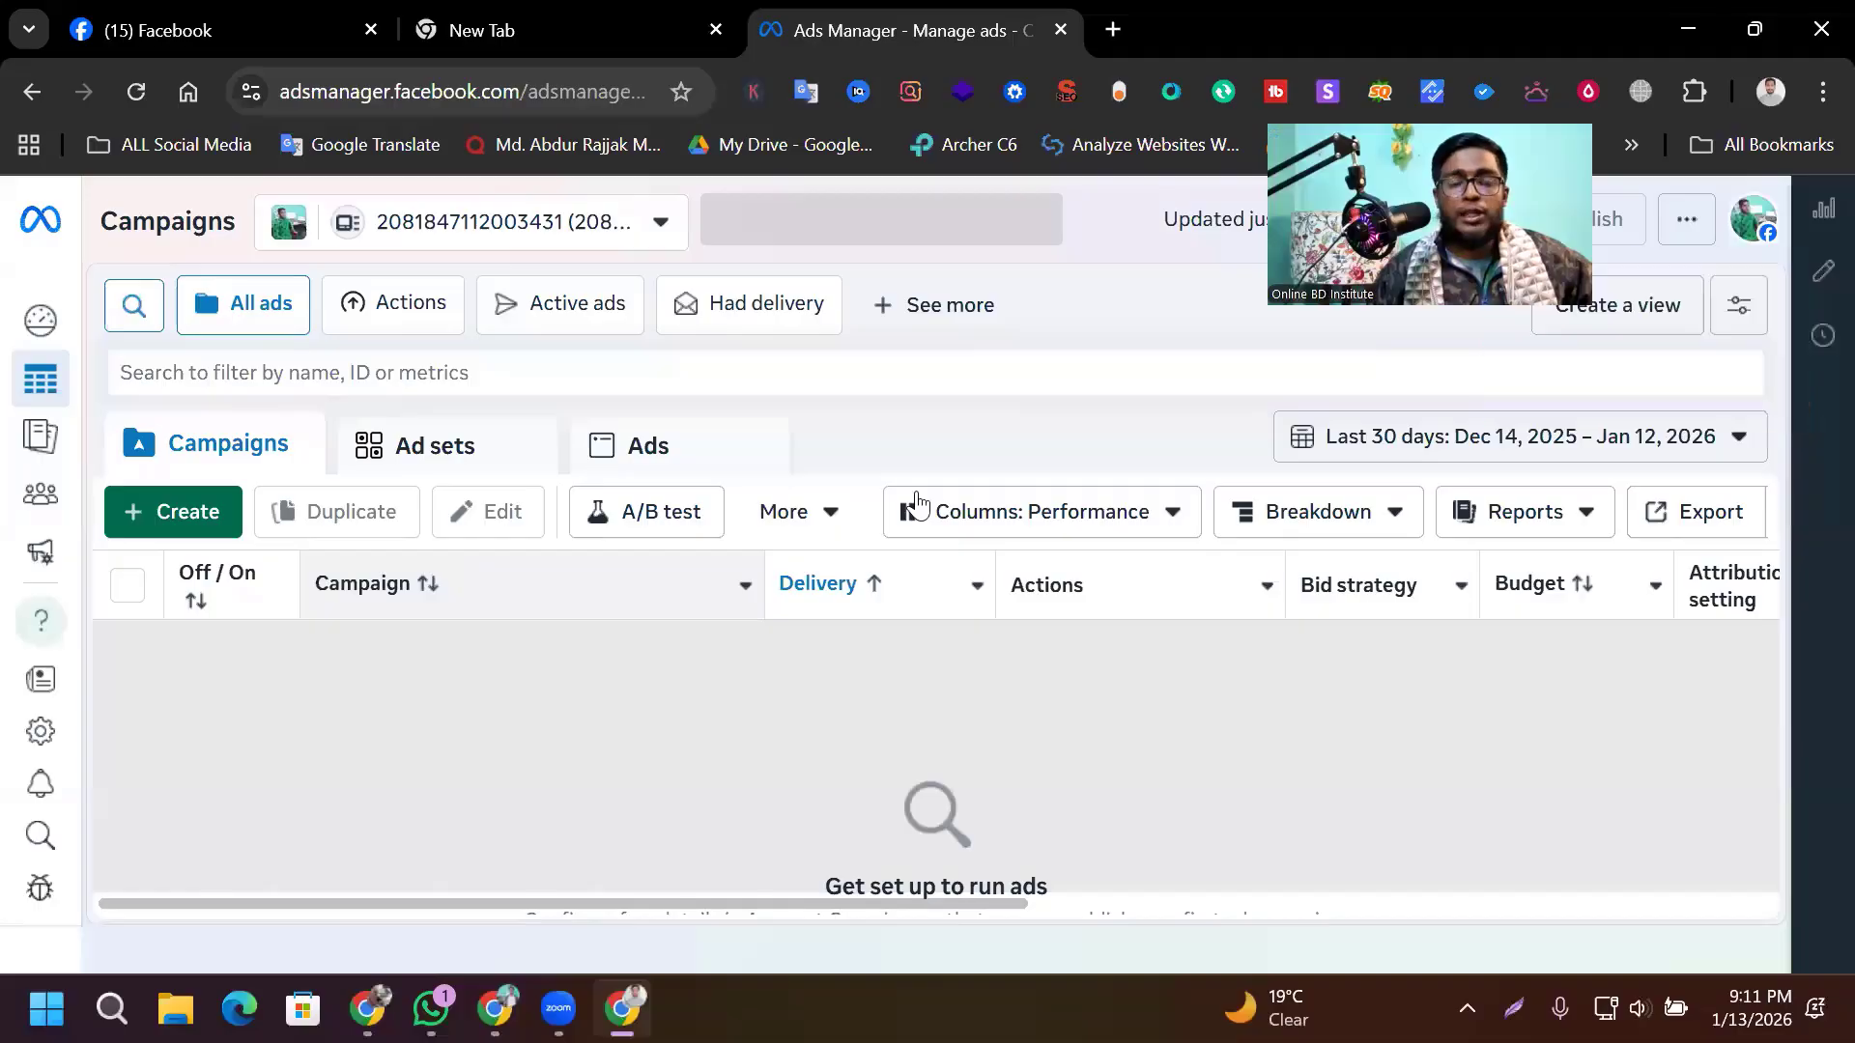
# - Capture the upper part of Campaigns, outline the profile picture and ad account number in red, and discard the capture
pyautogui.click(1514, 1009)
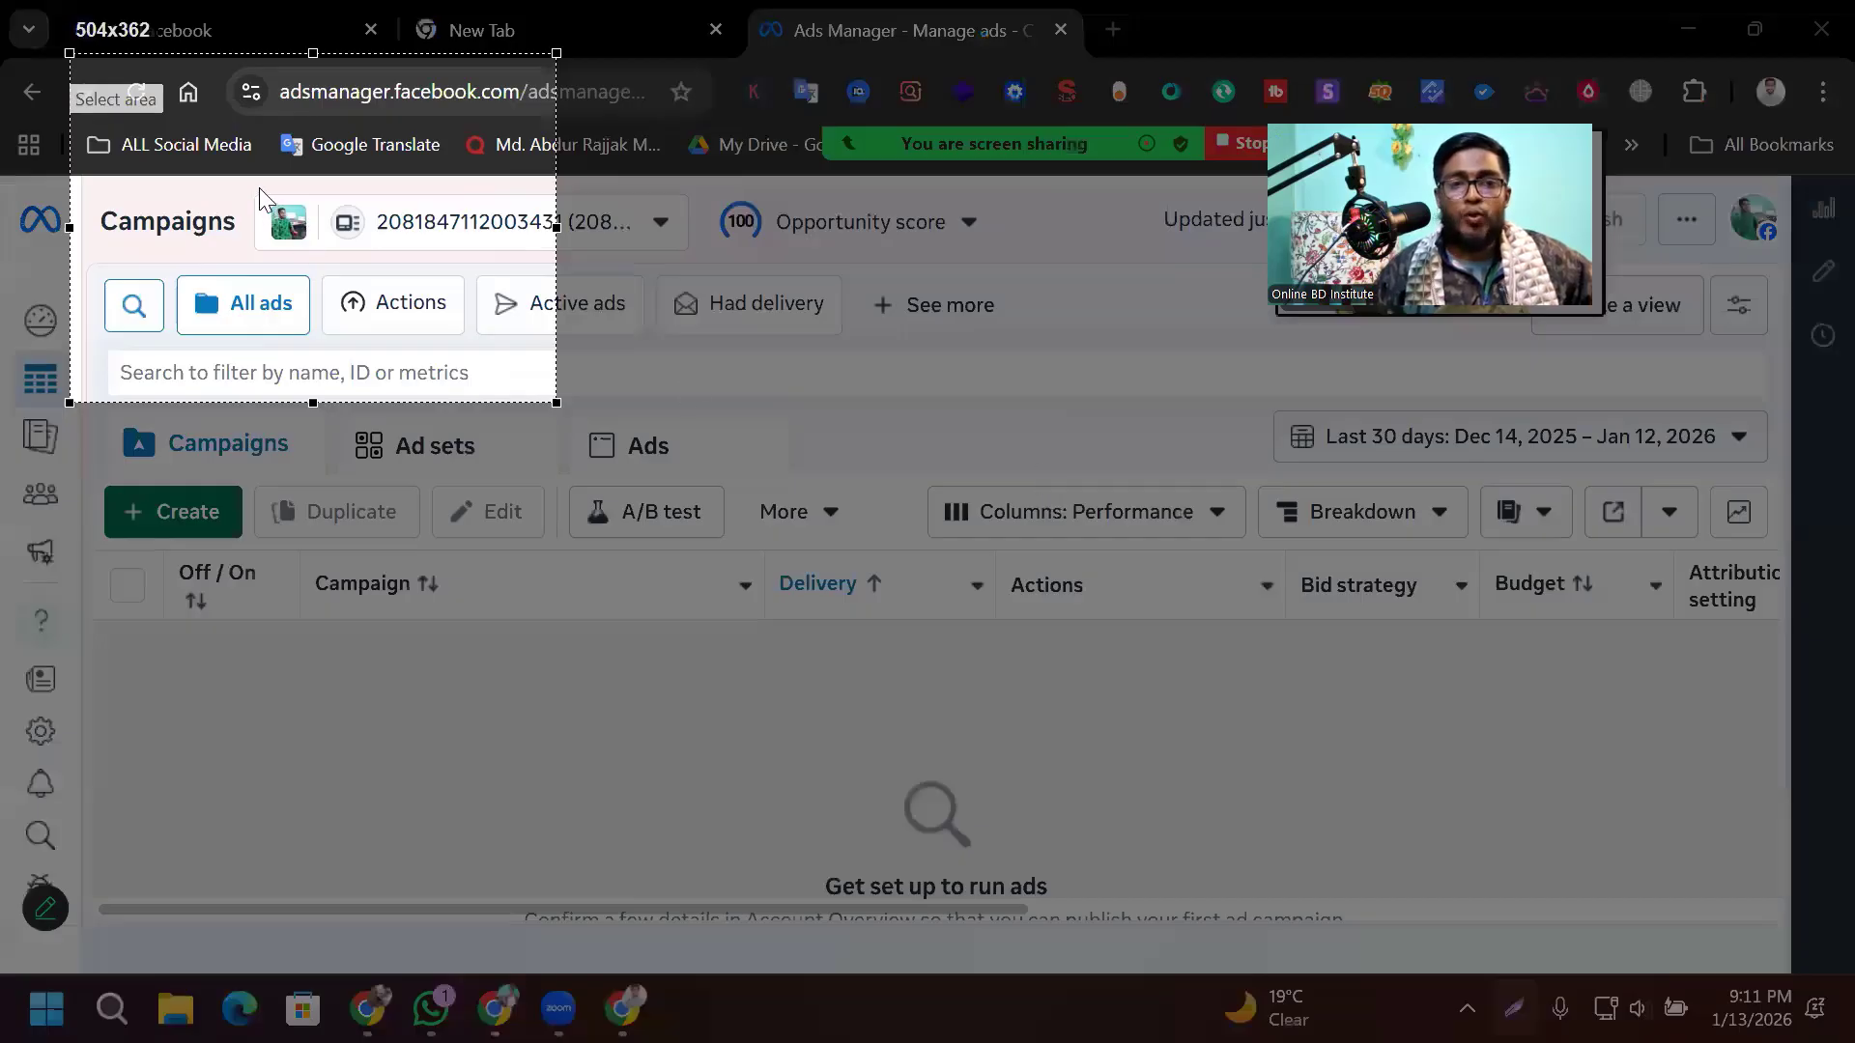
pyautogui.moveTo(259, 188)
pyautogui.mouseDown()
pyautogui.moveTo(315, 247)
pyautogui.moveTo(609, 245)
pyautogui.mouseUp()
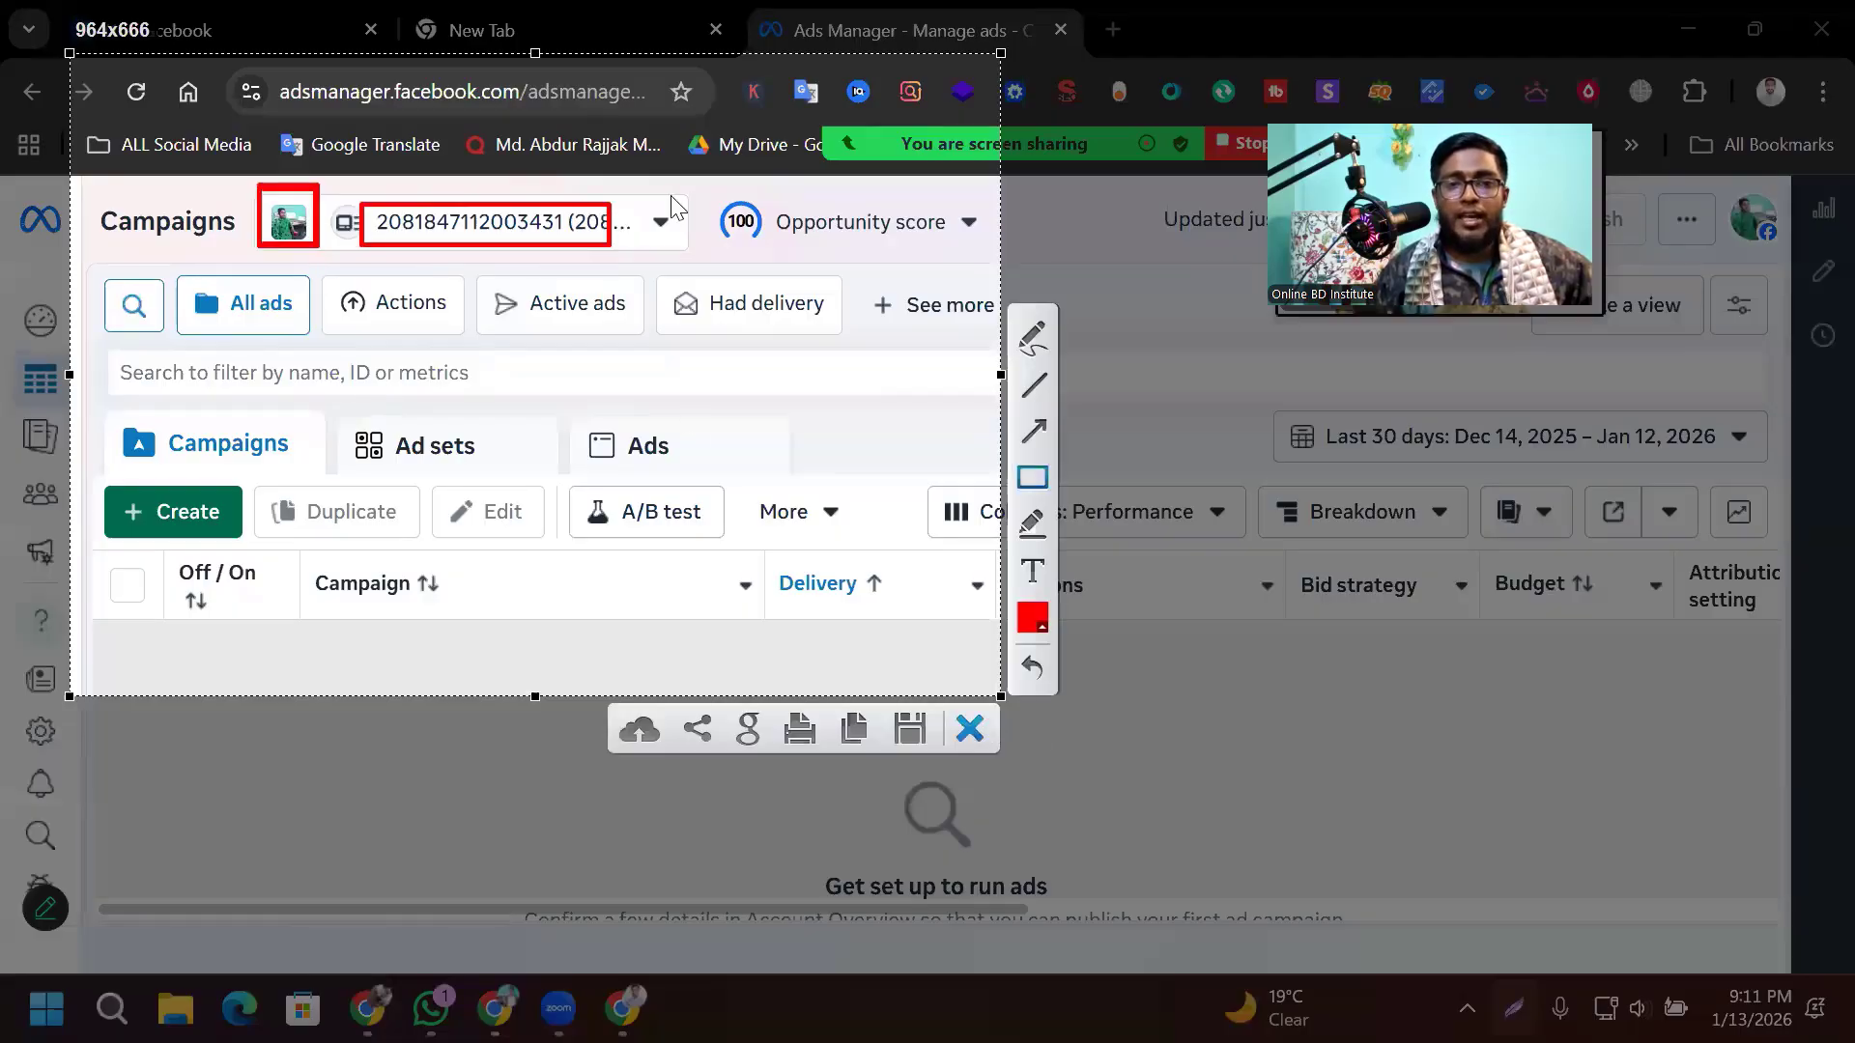
pyautogui.press('Escape')
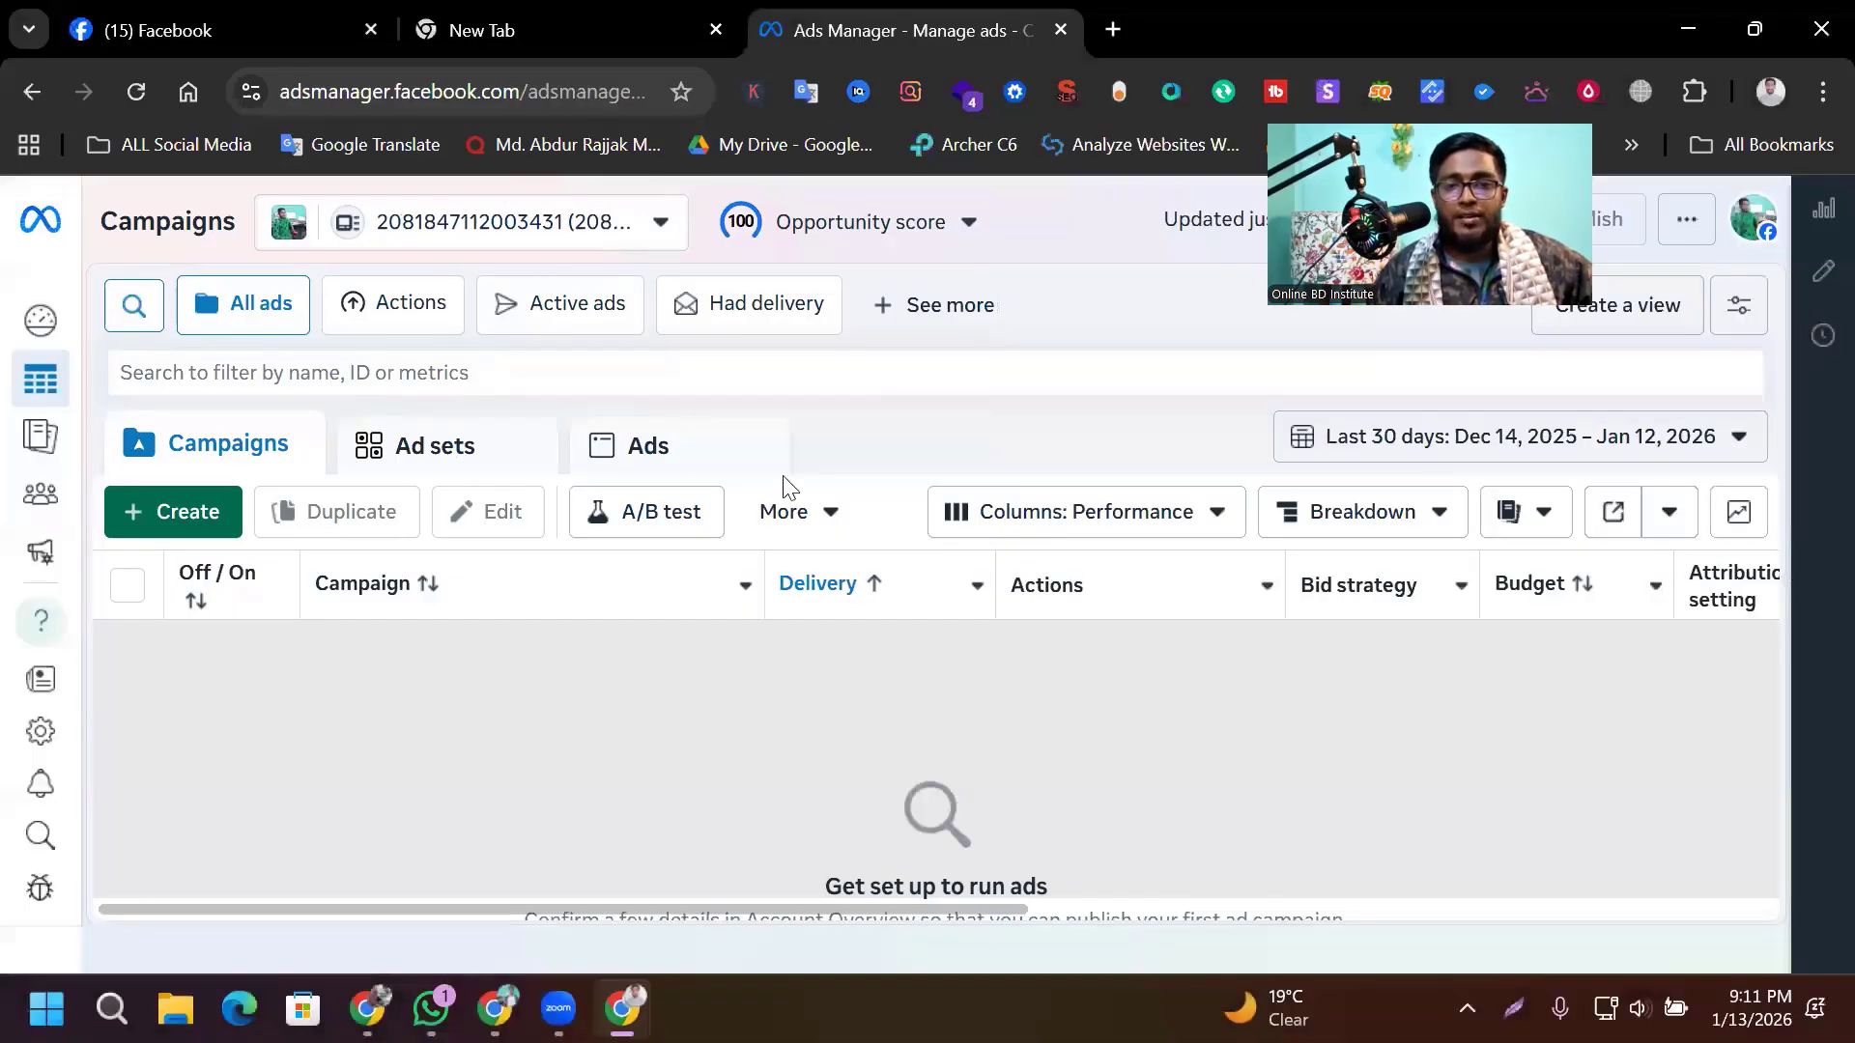
# - View the list of available ad accounts and the Opportunity score details for the Campaigns view
pyautogui.click(483, 221)
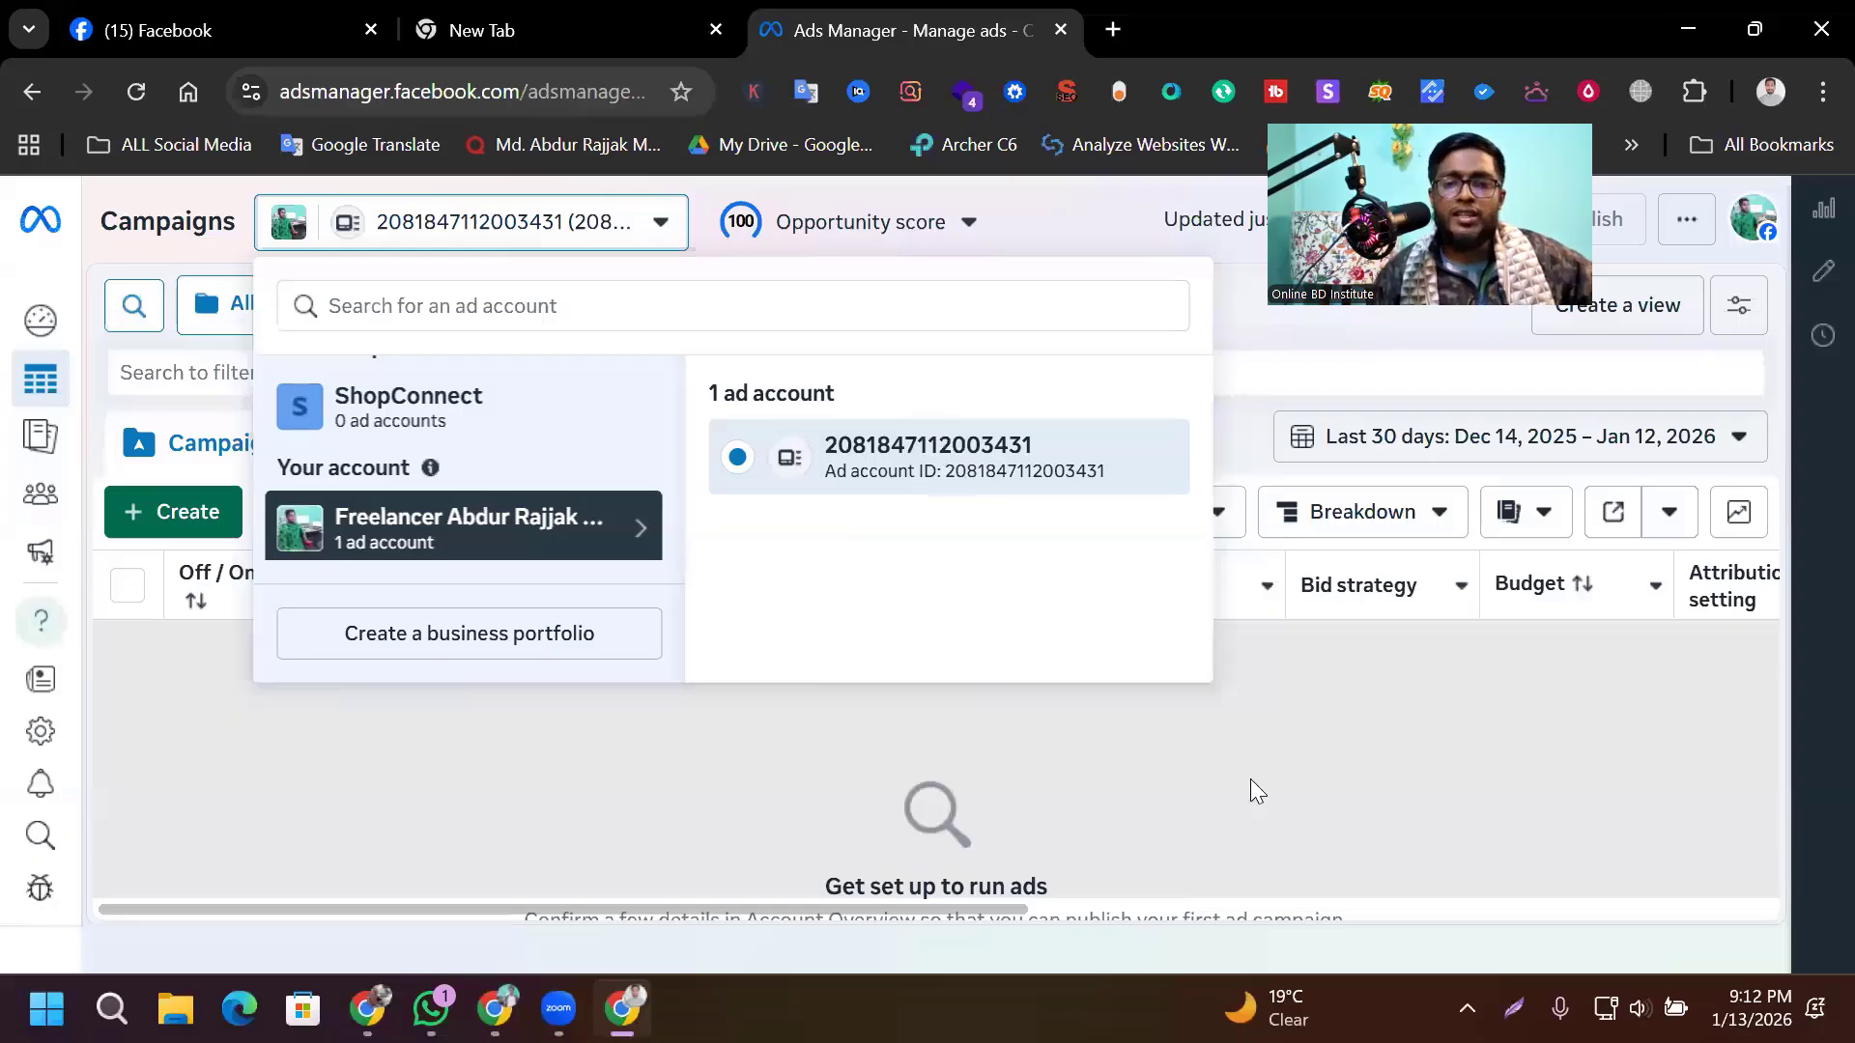
pyautogui.click(913, 214)
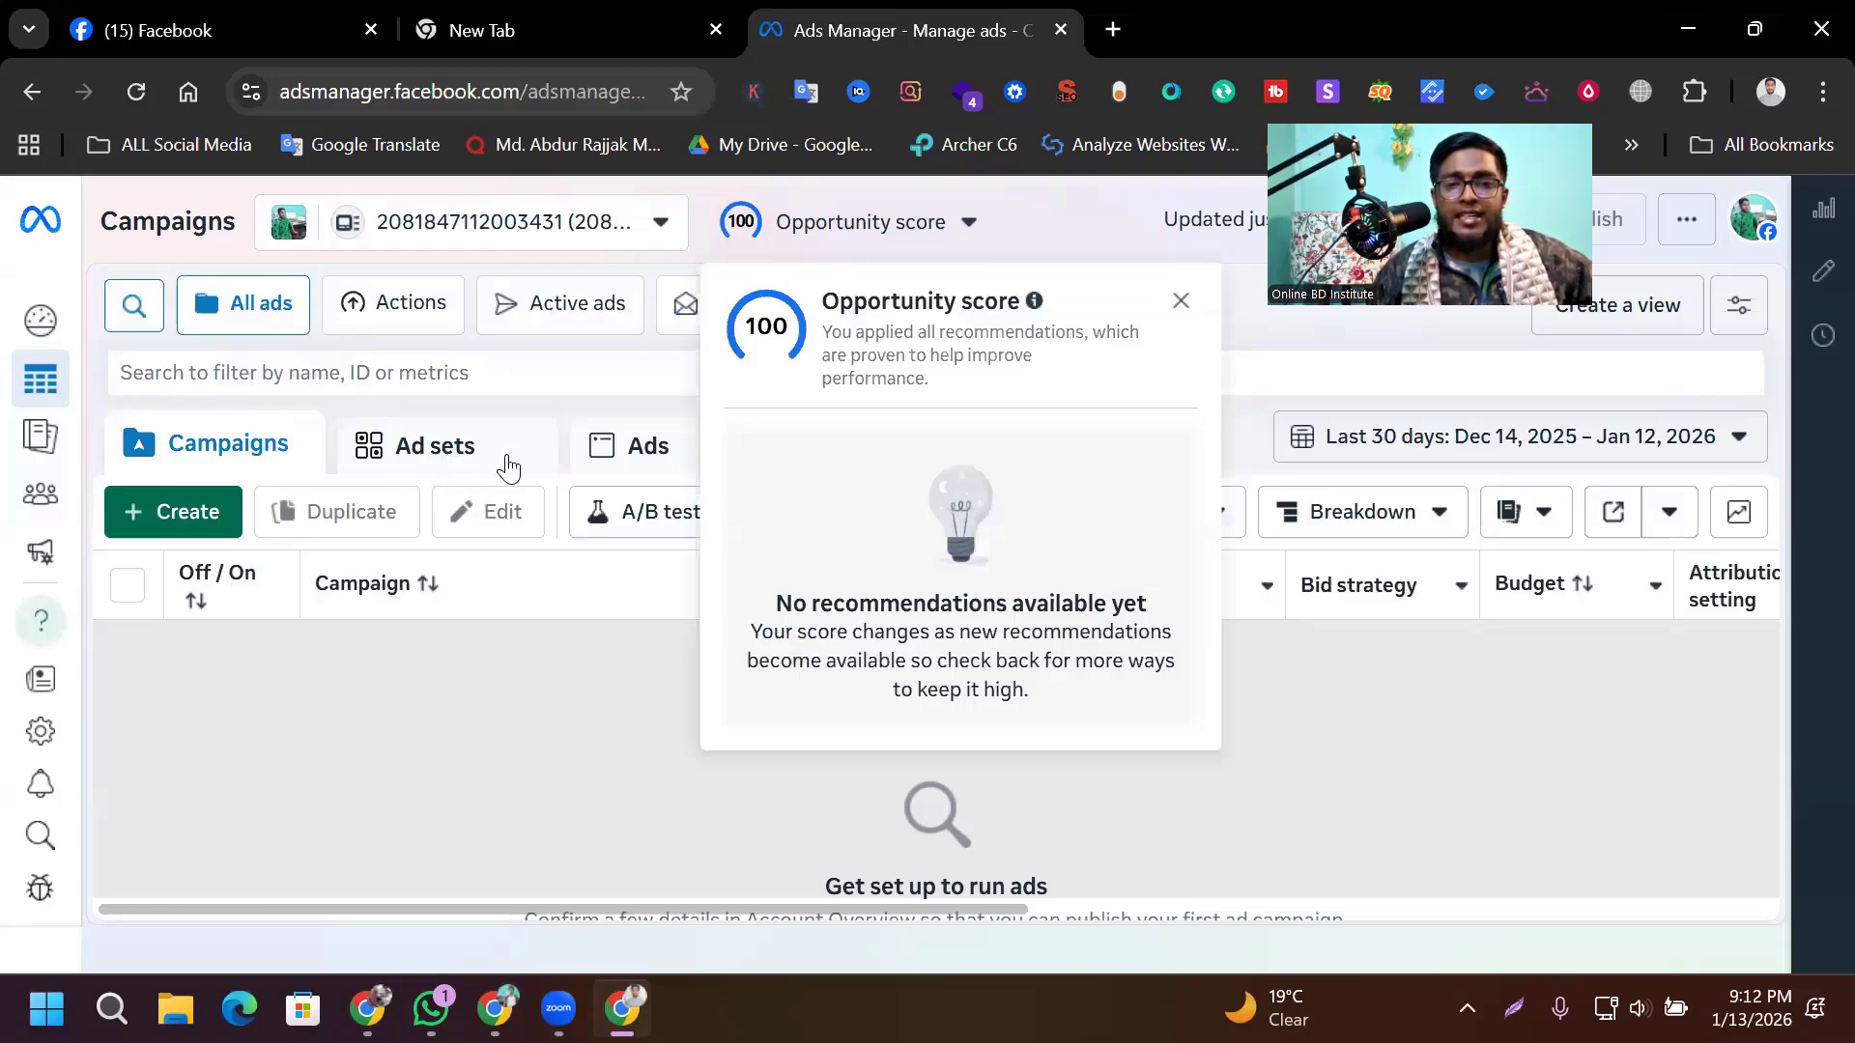
# - Close the Opportunity score details and look over the Campaigns view
pyautogui.click(417, 468)
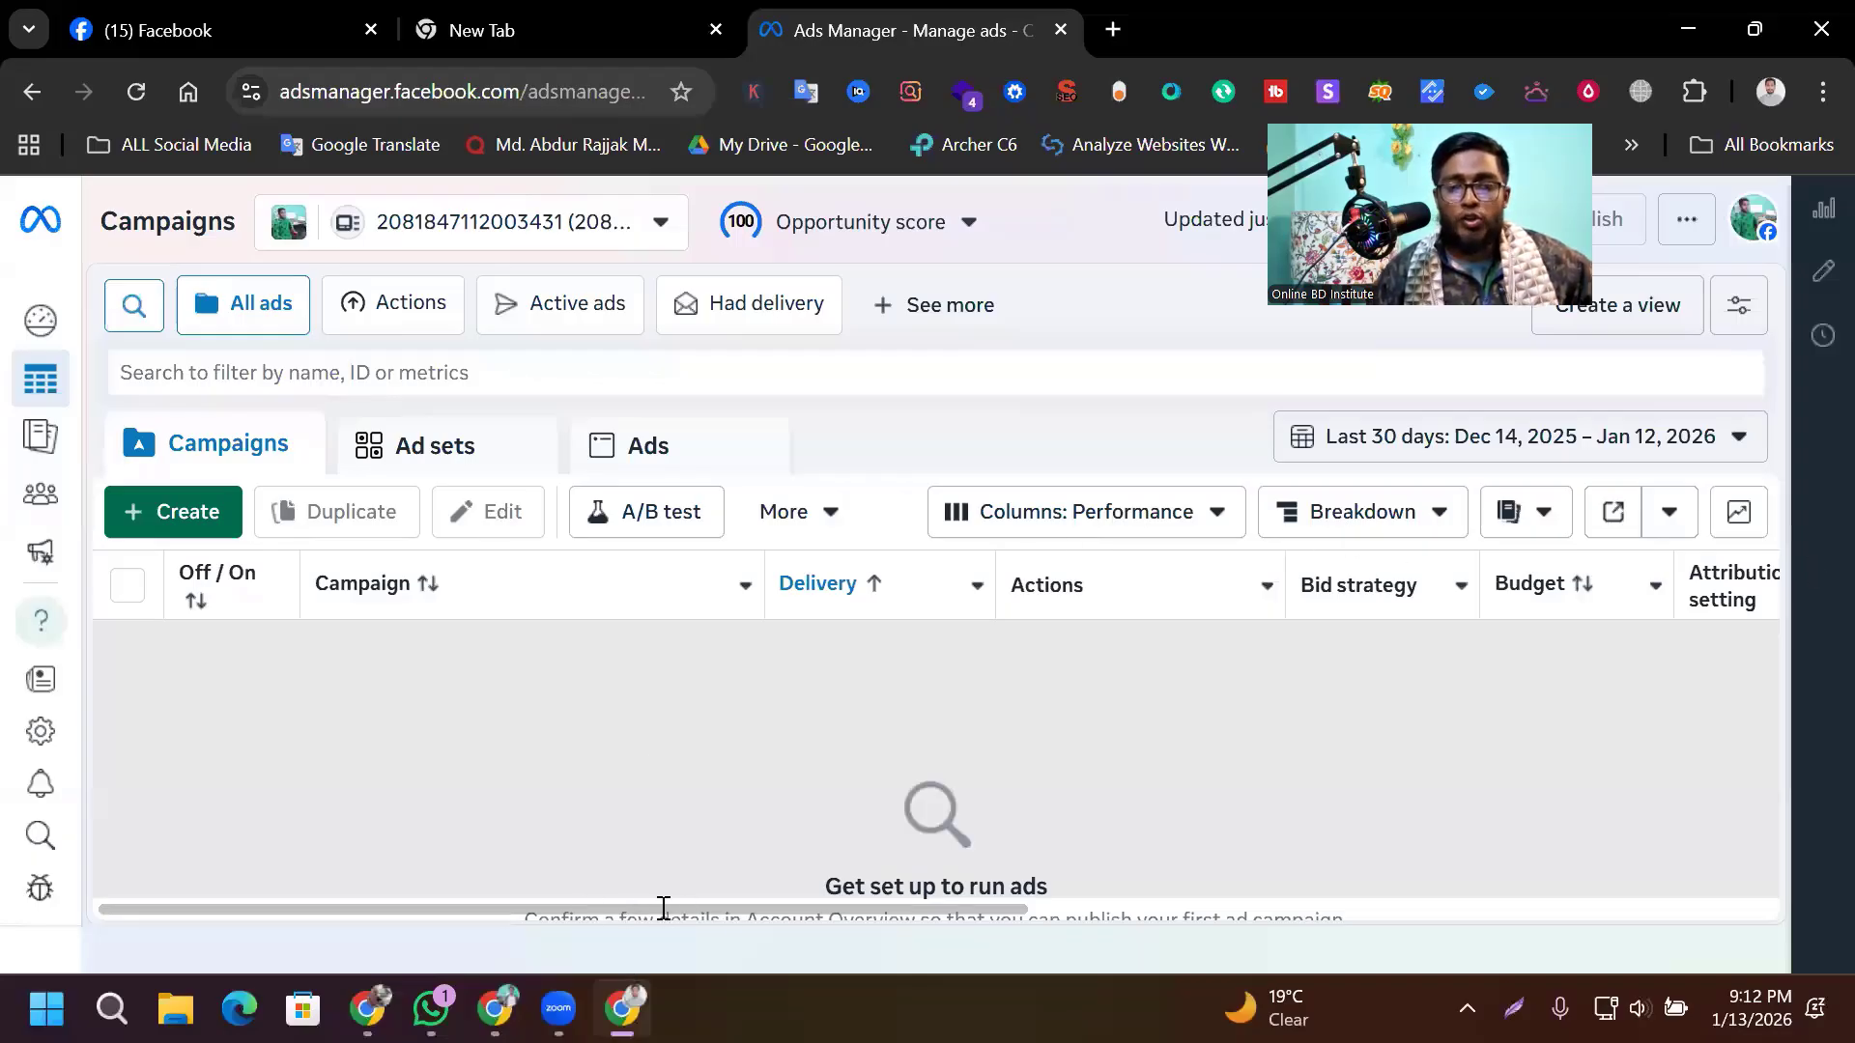
pyautogui.moveTo(593, 902); pyautogui.dragTo(719, 906)
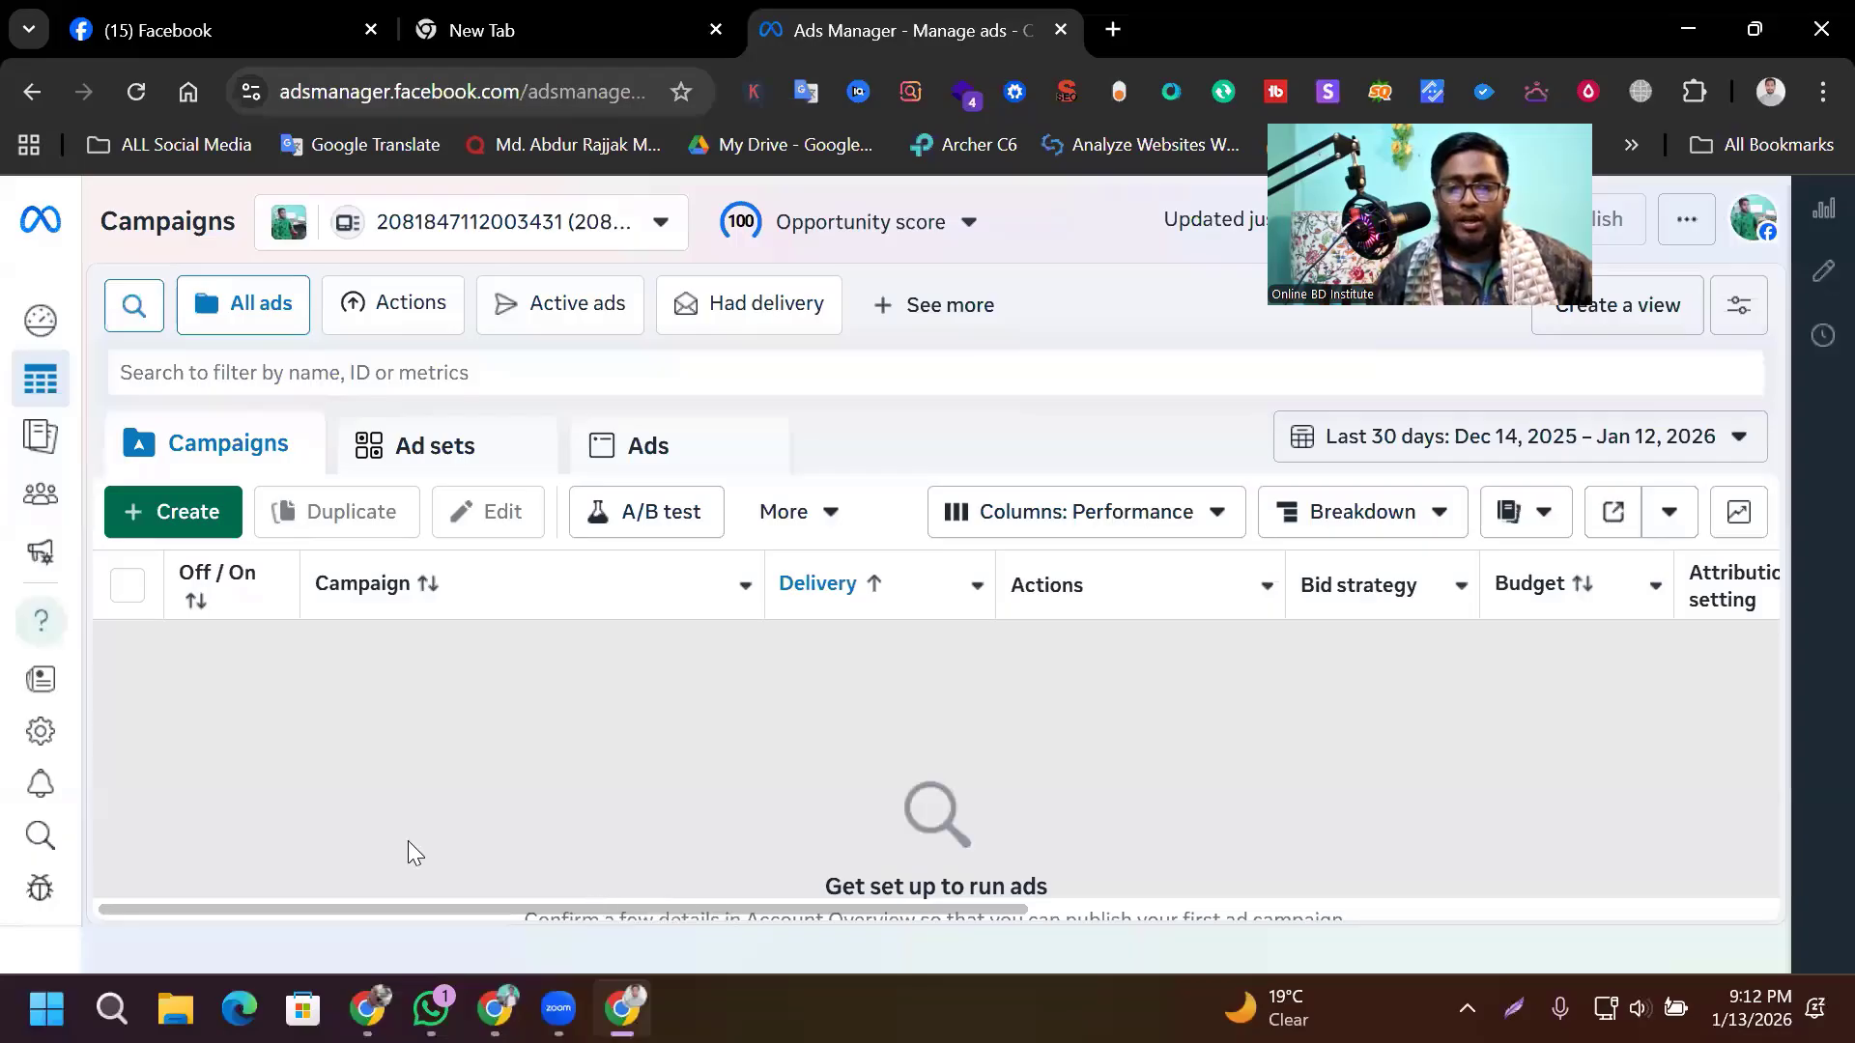
pyautogui.click(170, 874)
pyautogui.click(970, 867)
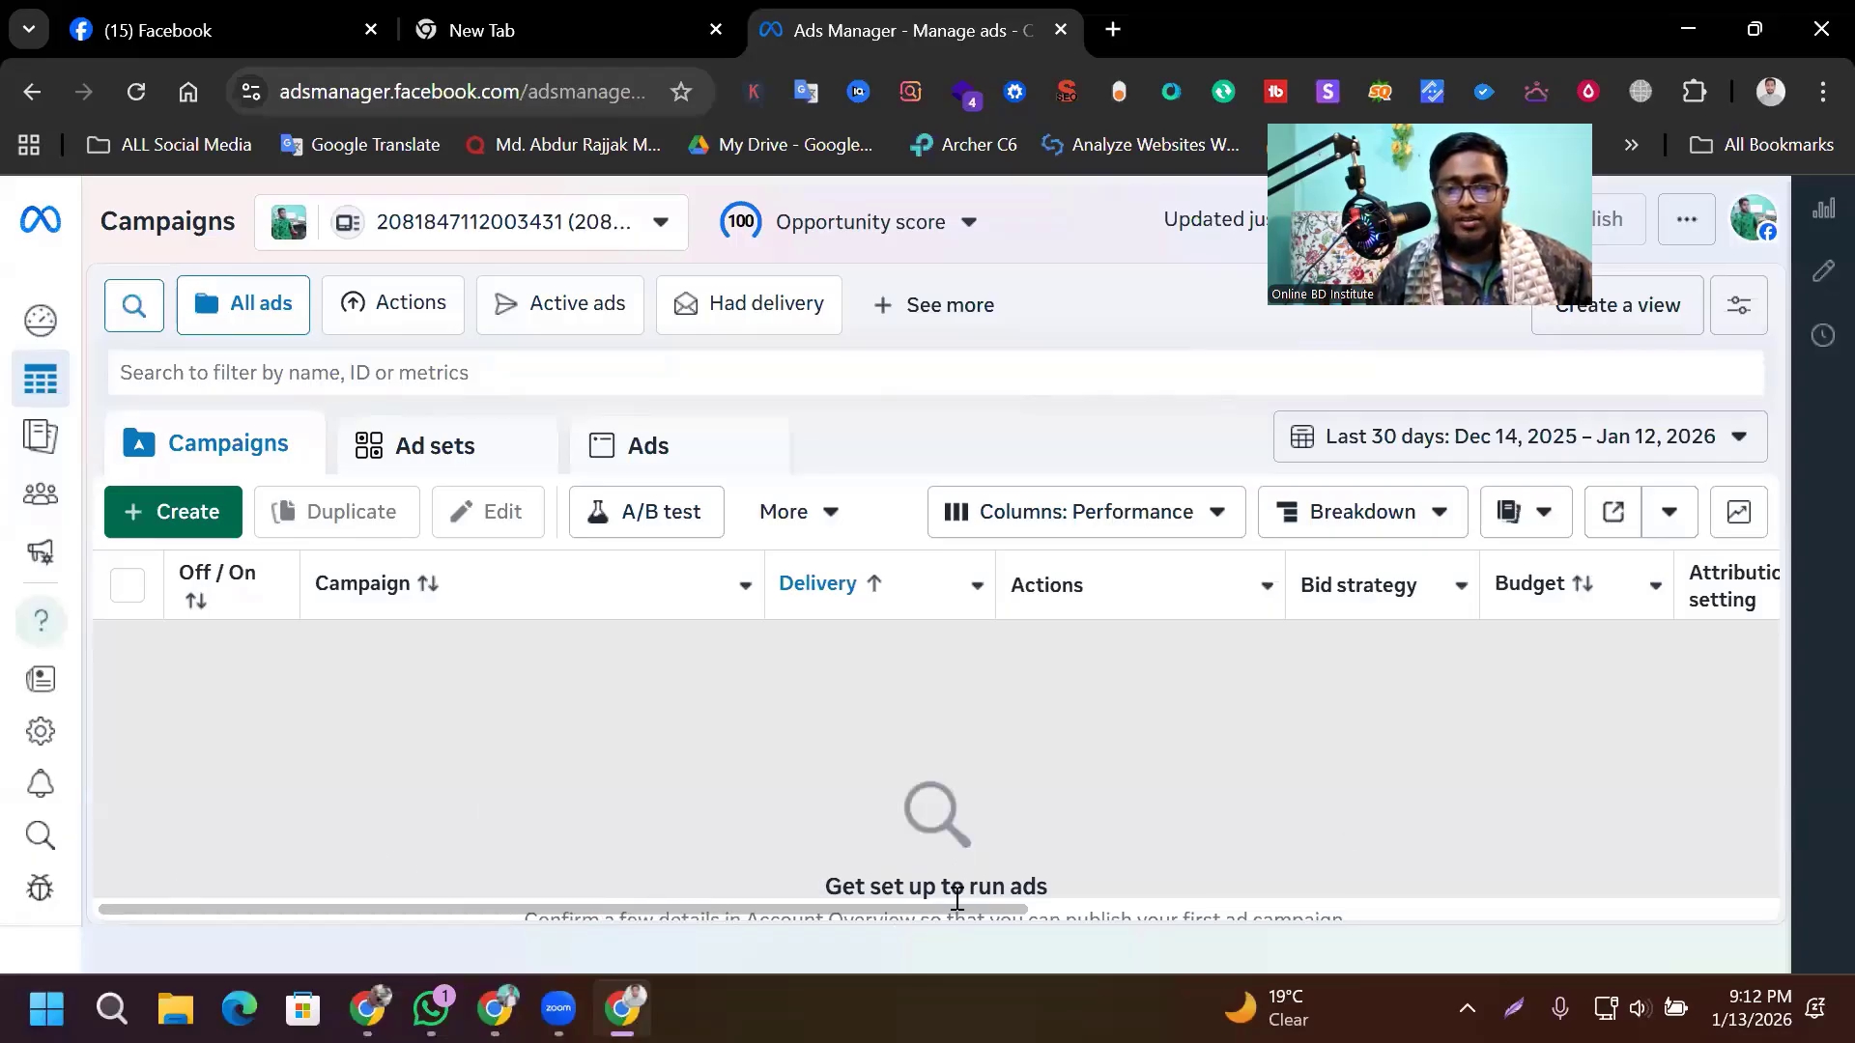
pyautogui.moveTo(950, 901); pyautogui.dragTo(1127, 915)
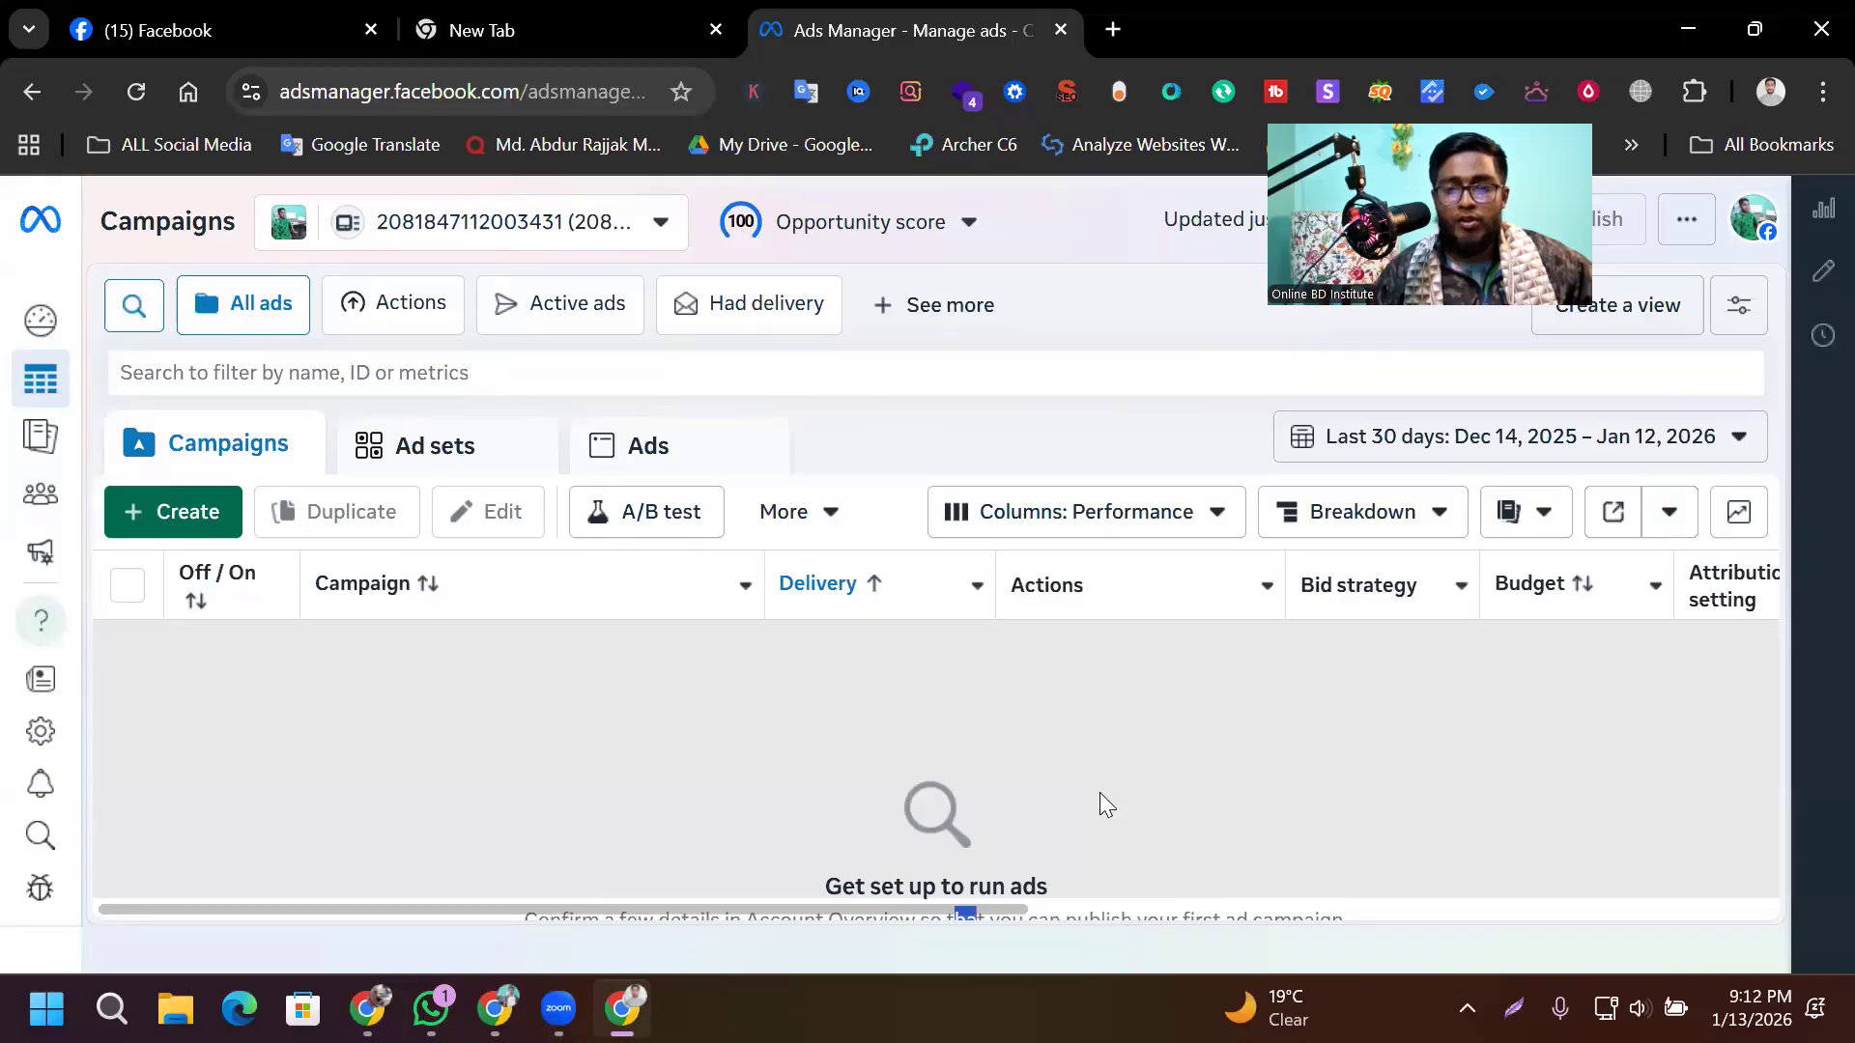
pyautogui.click(138, 518)
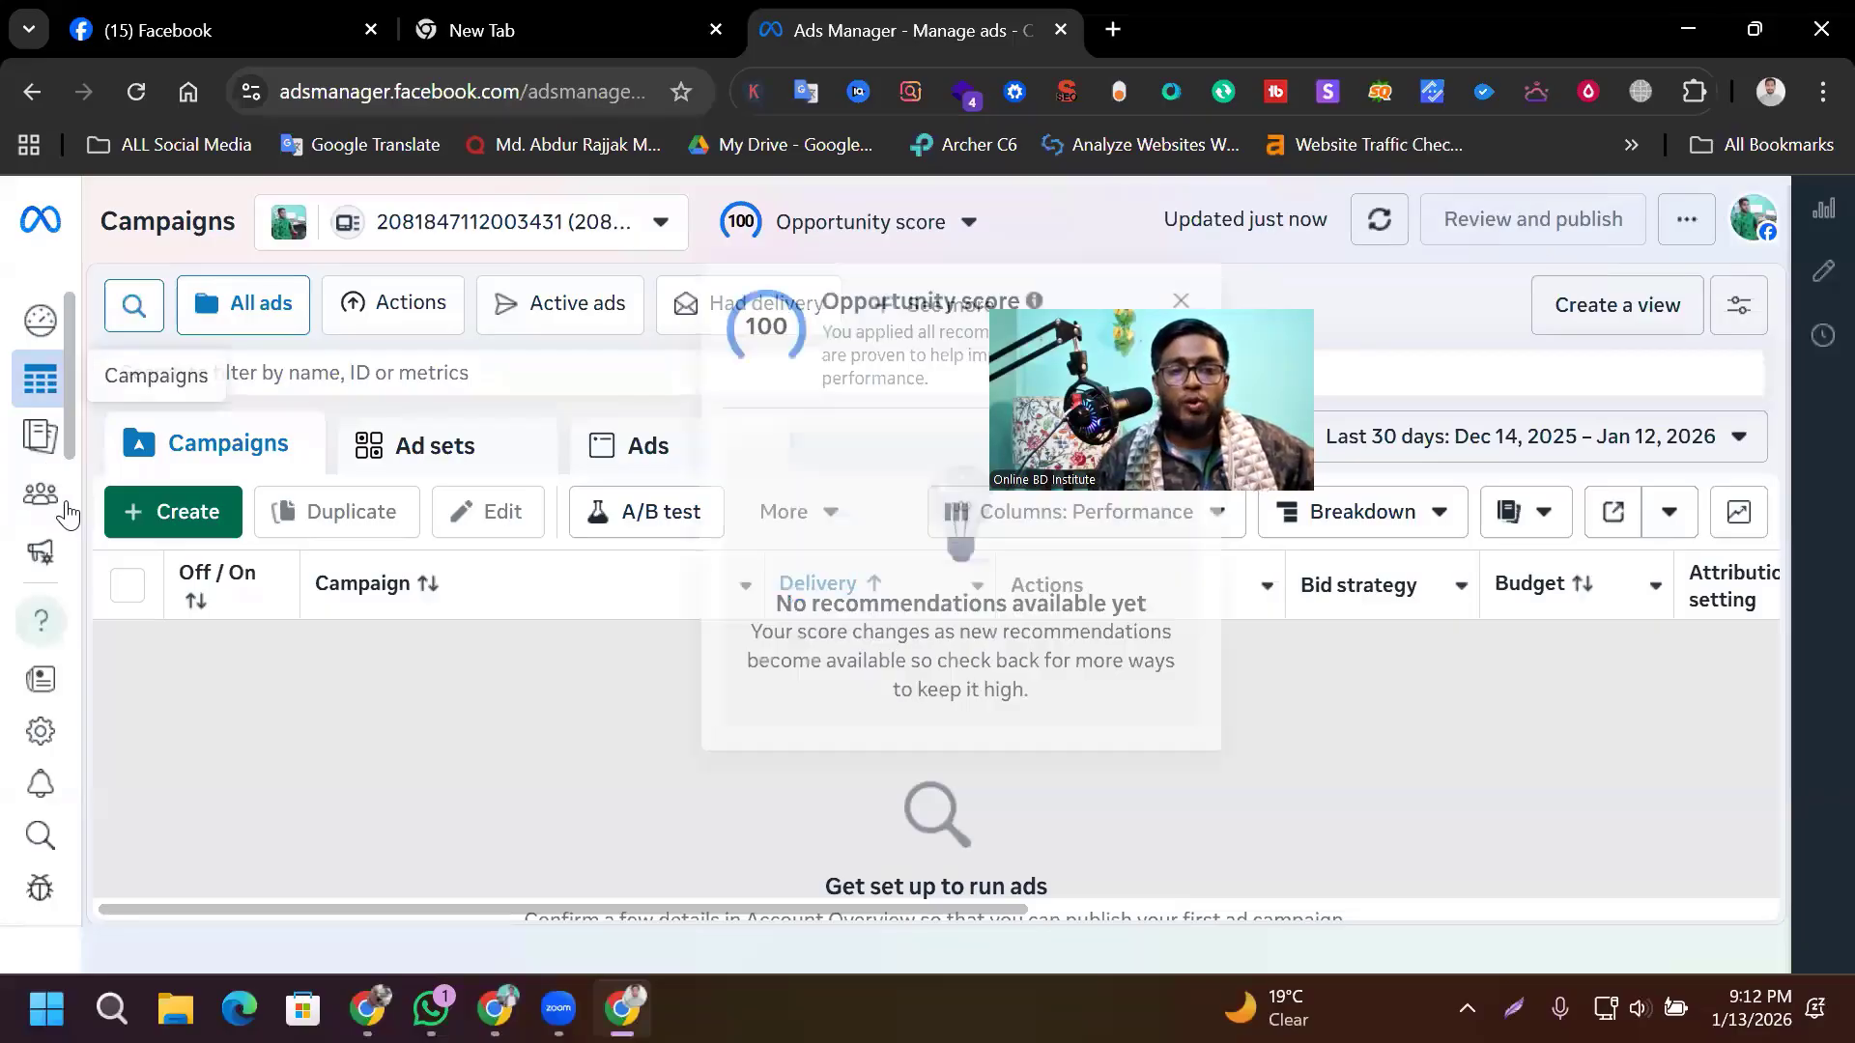
pyautogui.moveTo(73, 777)
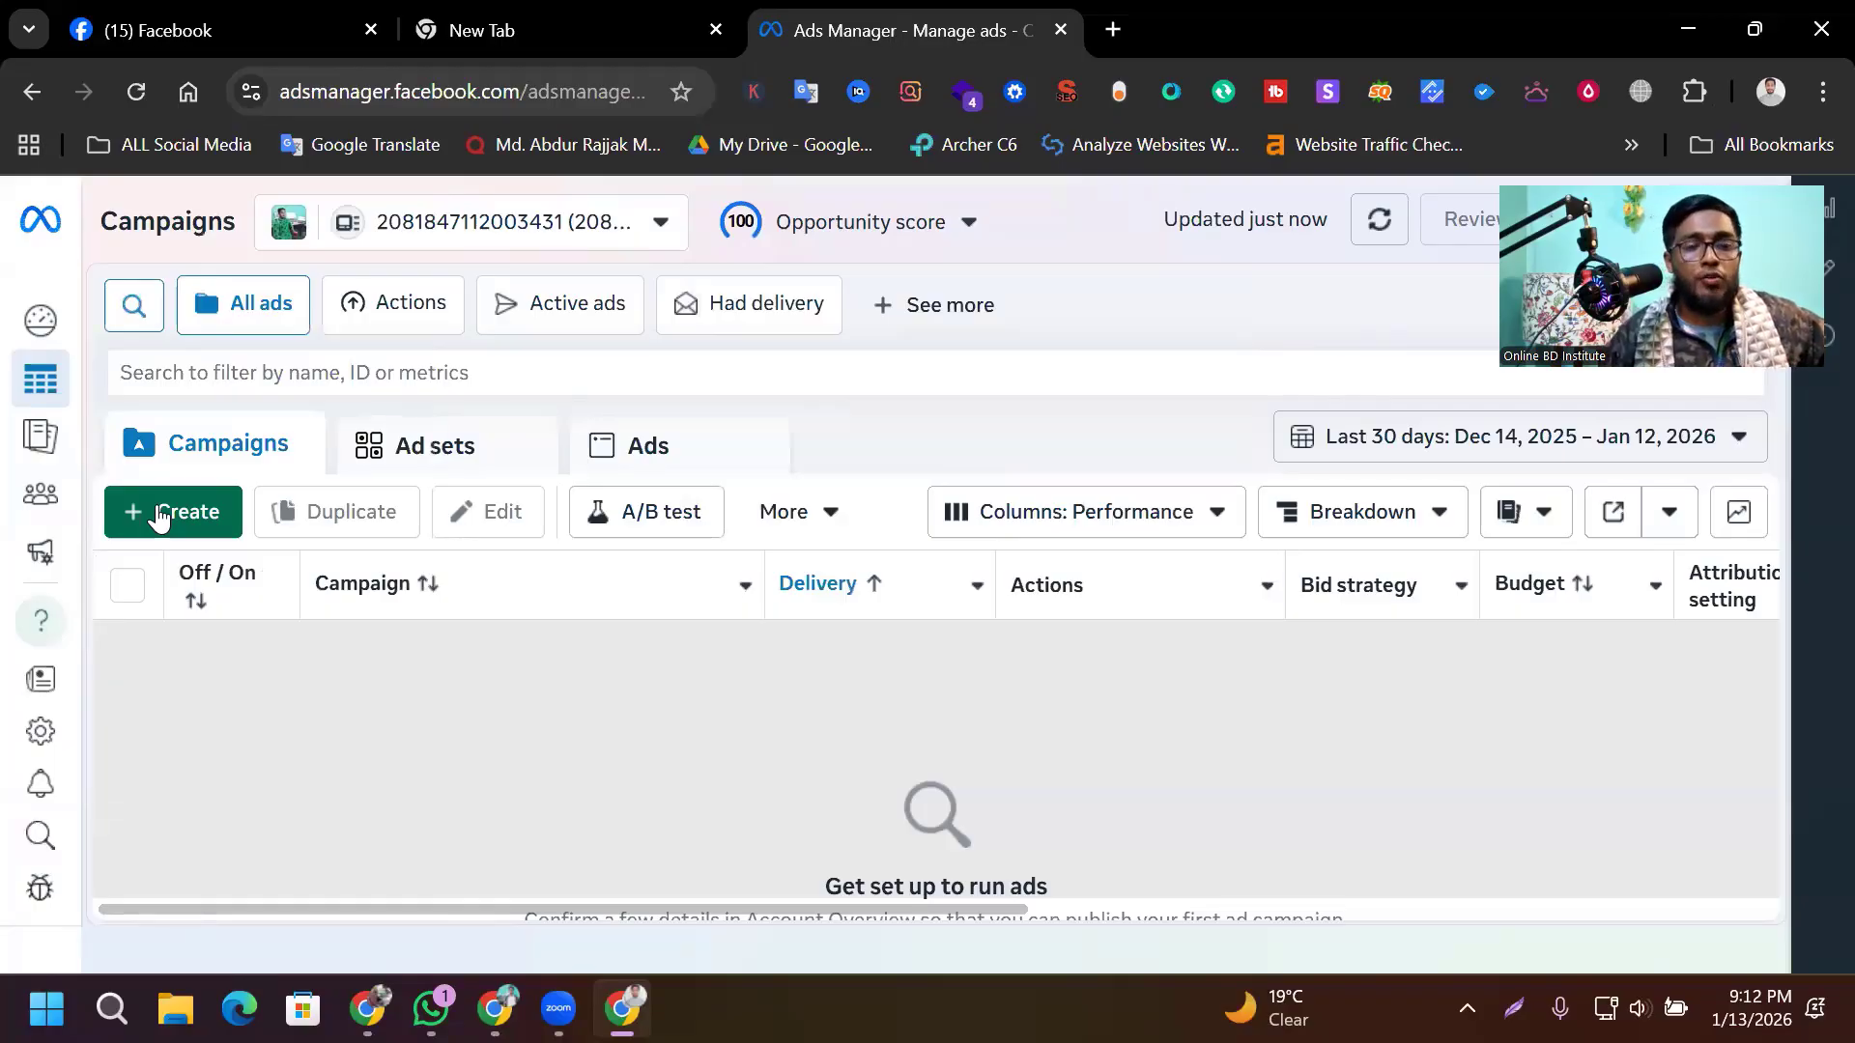
# - Start creating a new campaign and view the available buying types, keeping Auction
pyautogui.click(175, 526)
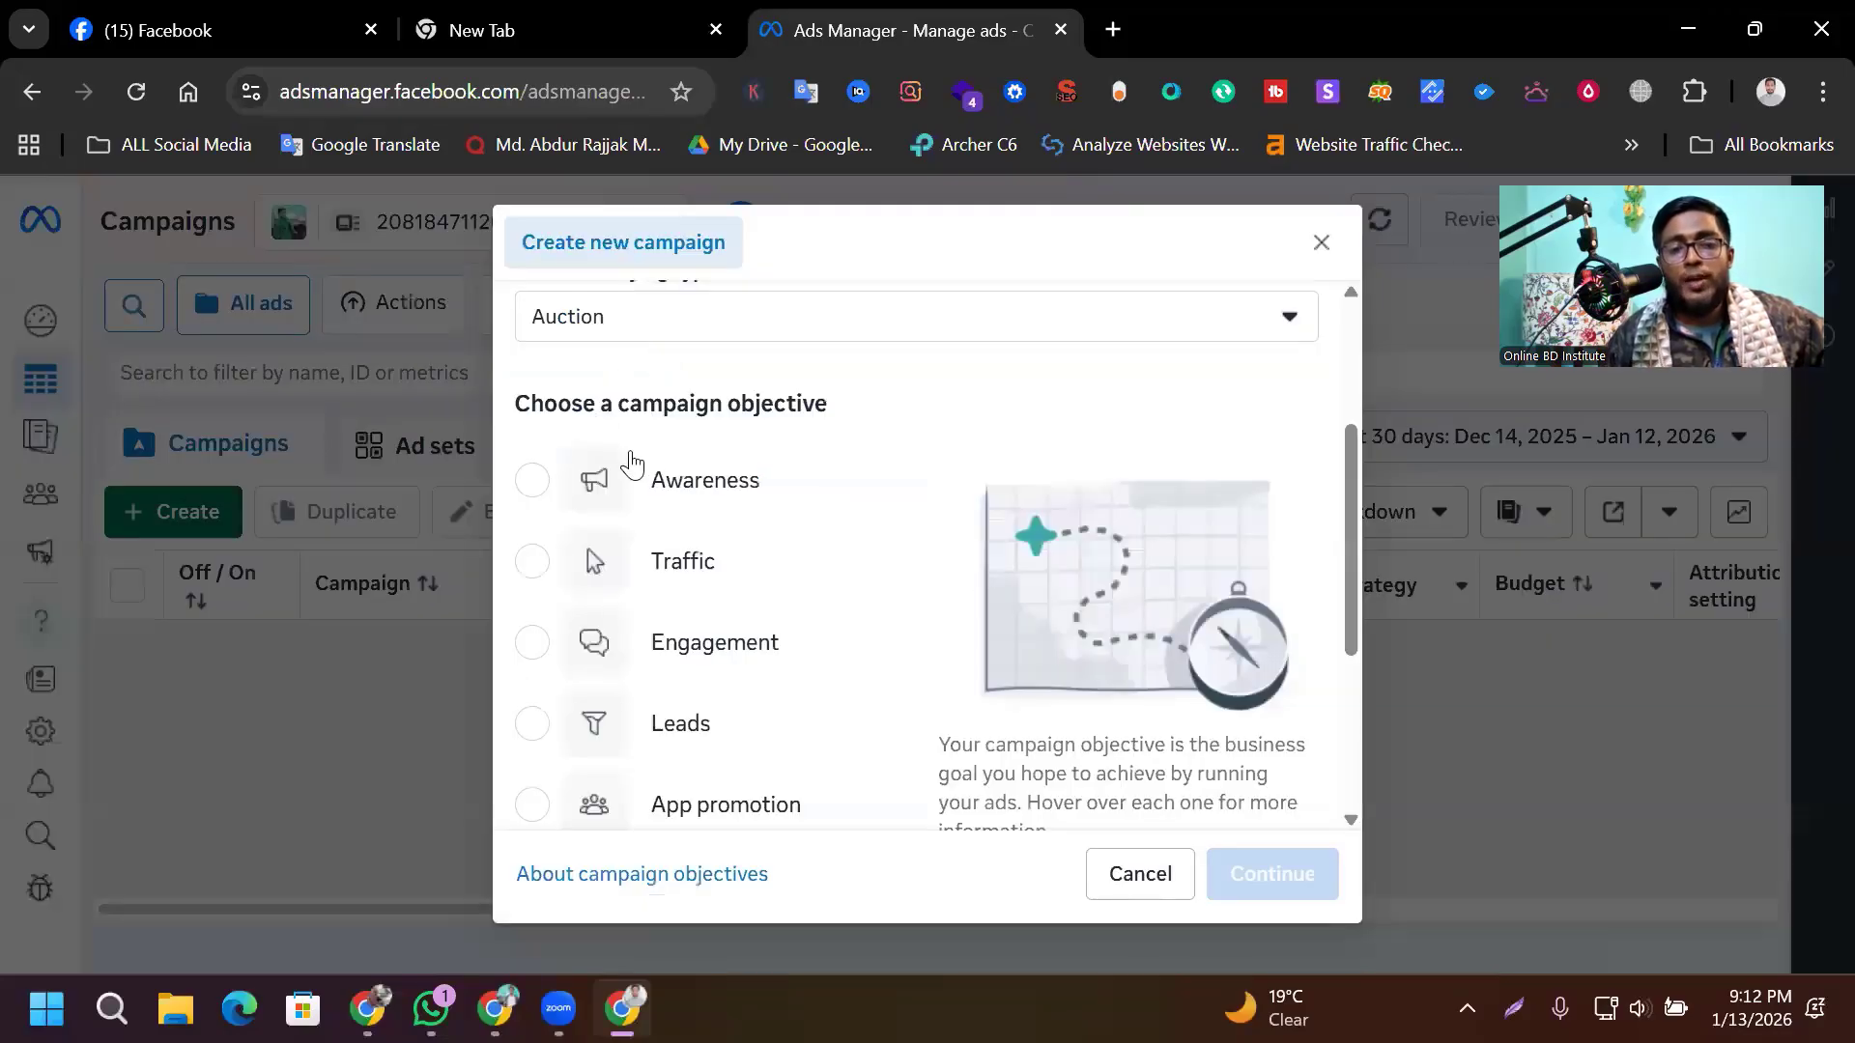
pyautogui.scroll(1, 630, 464)
pyautogui.click(630, 464)
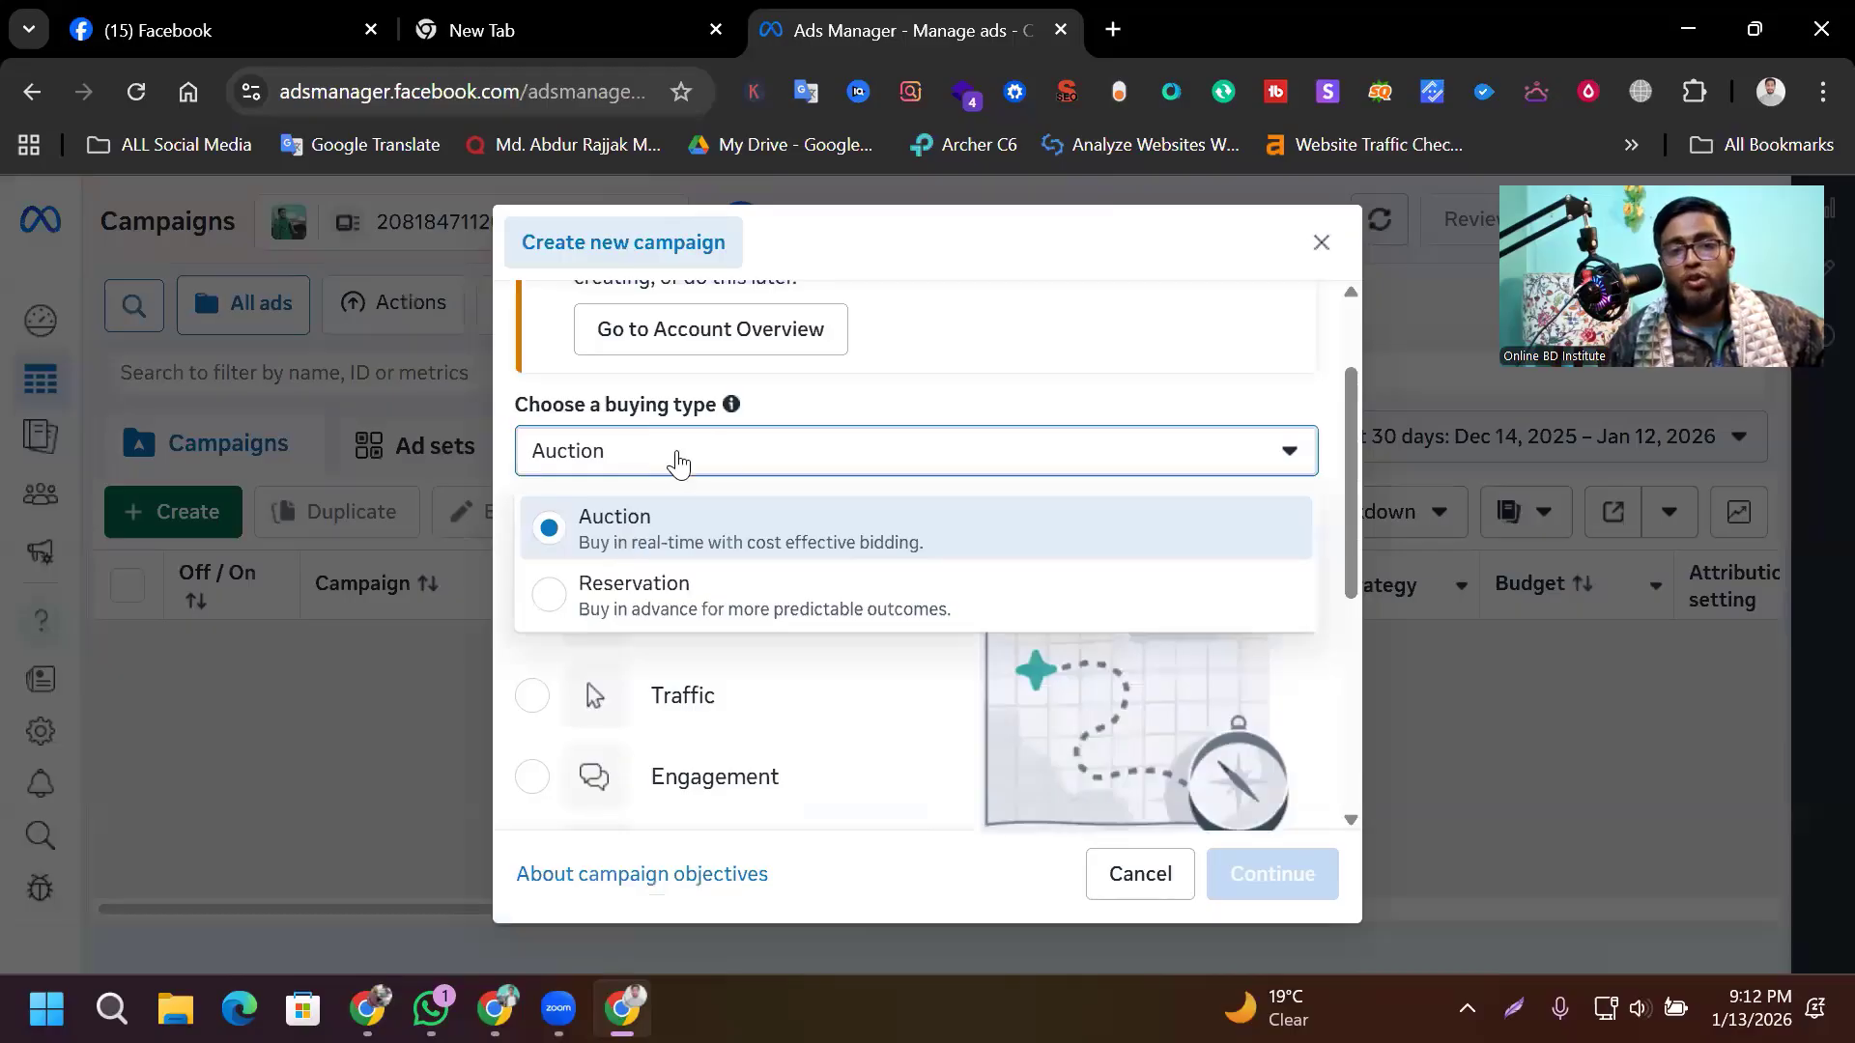
pyautogui.scroll(-1, 1101, 343)
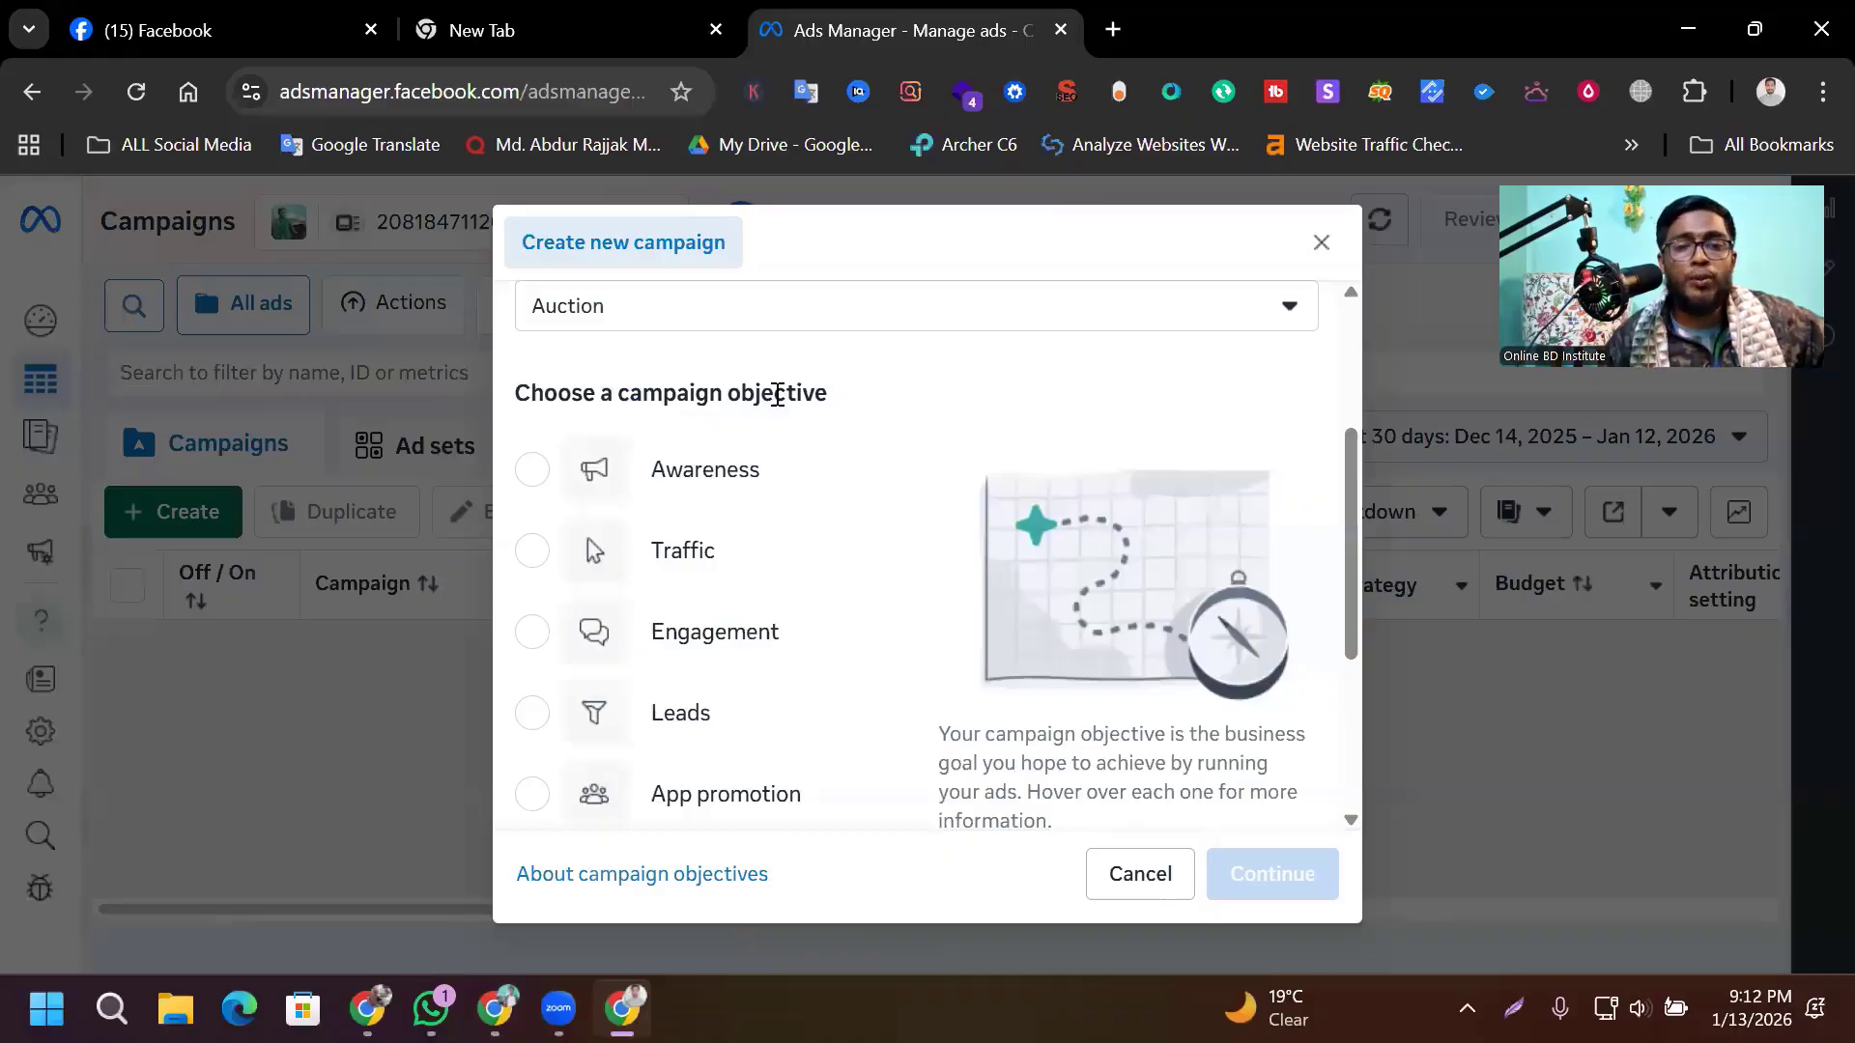
# - Look through the campaign objectives, reading the descriptions for Traffic, Awareness and Engagement
pyautogui.scroll(-1, 754, 440)
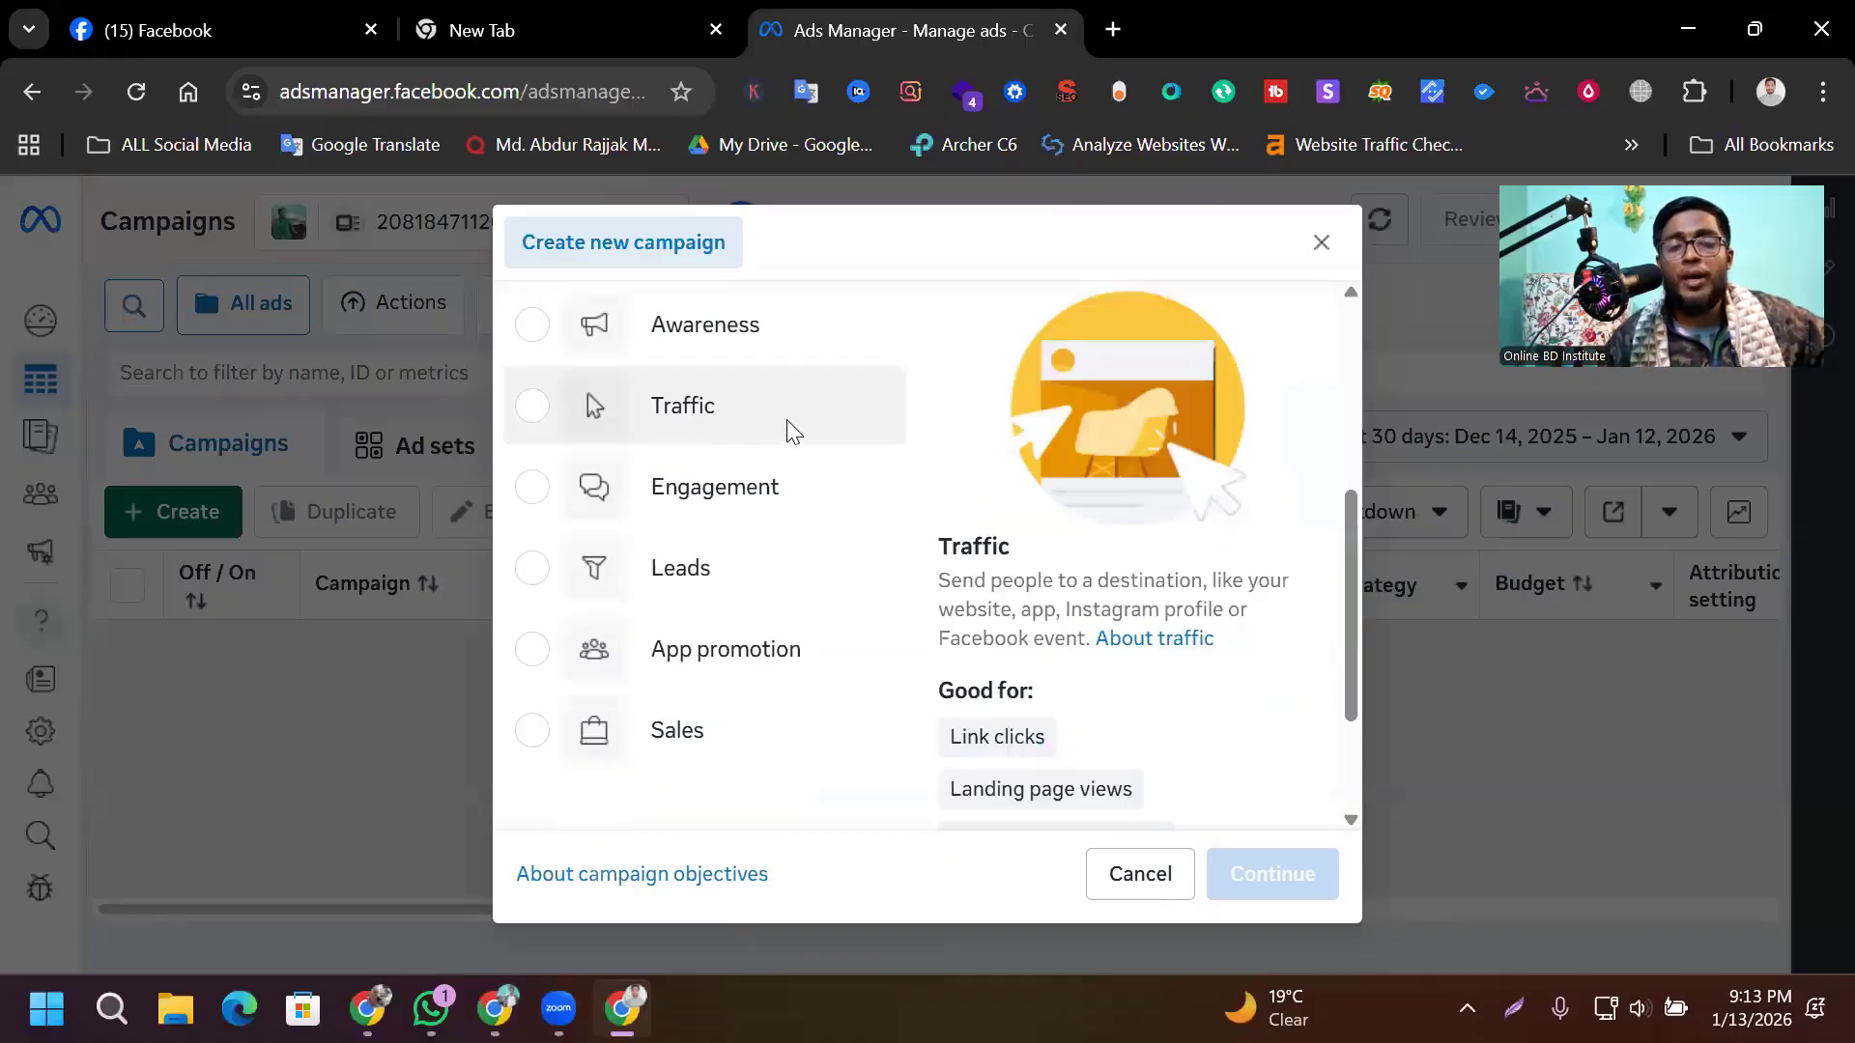
pyautogui.scroll(1, 792, 430)
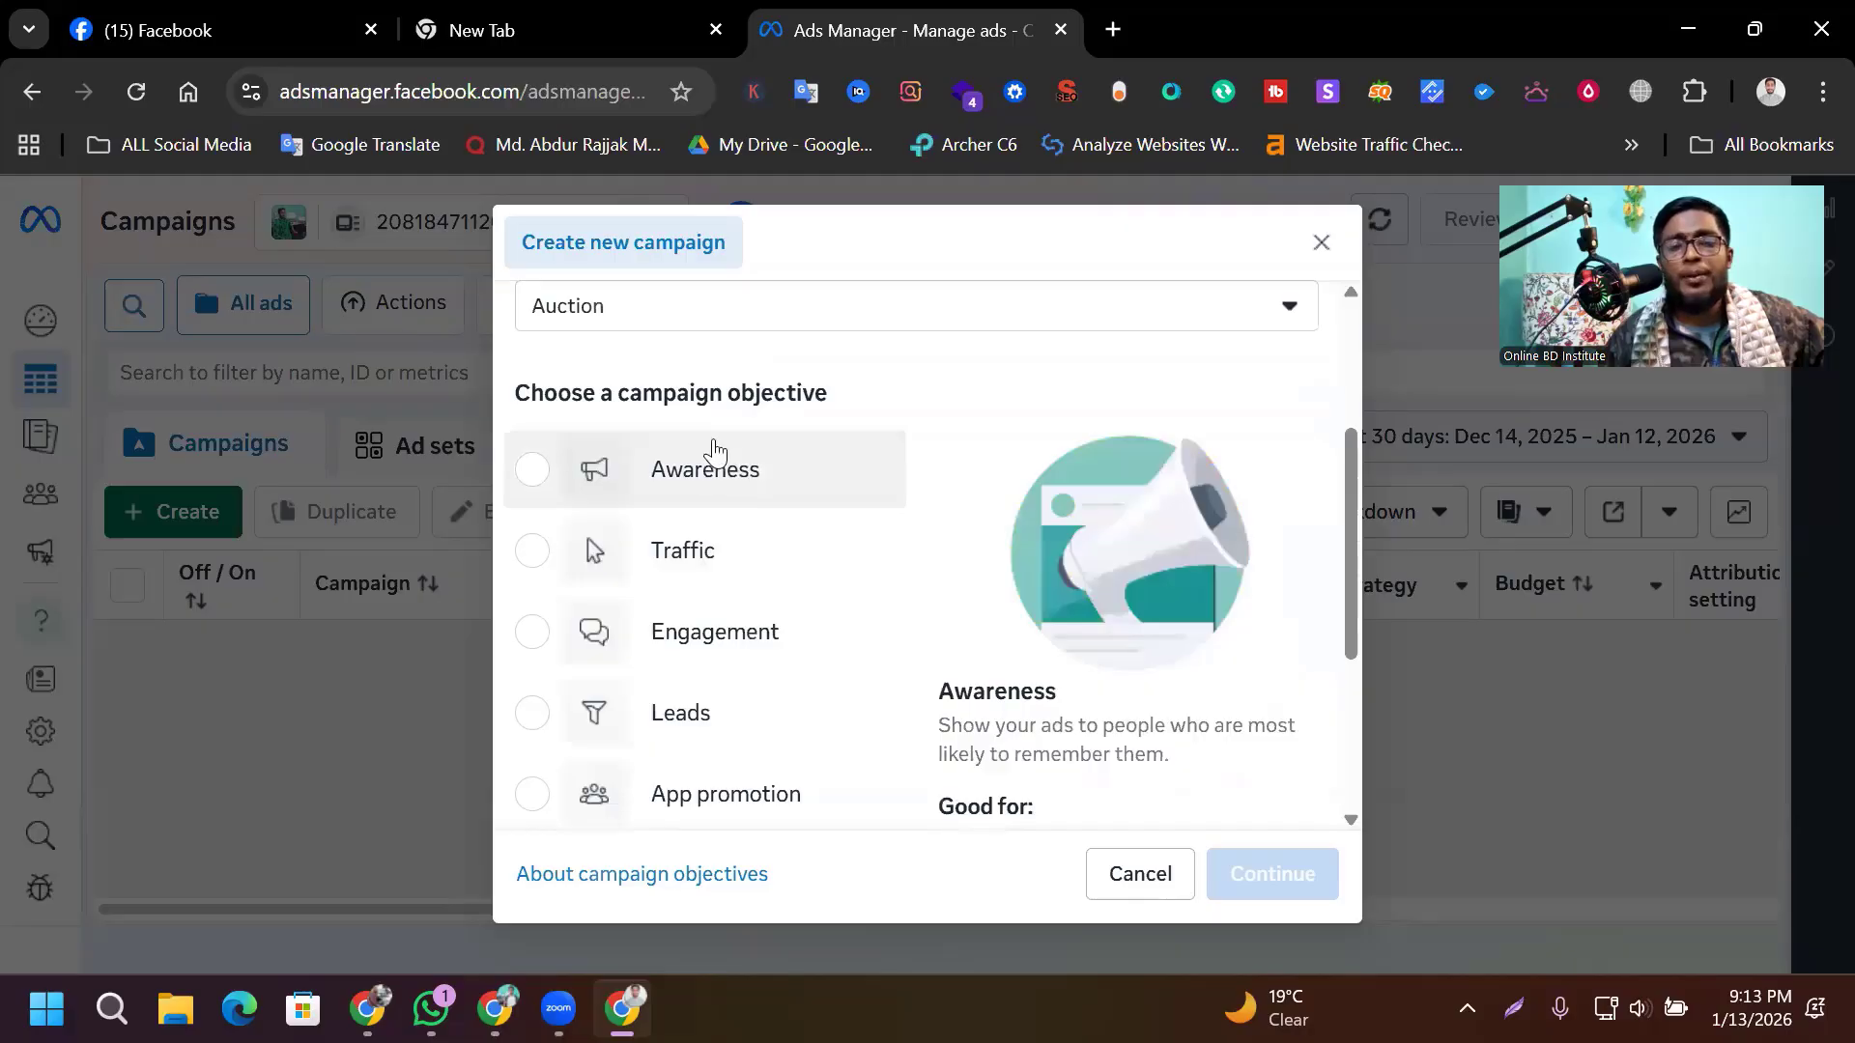
pyautogui.scroll(-1, 715, 450)
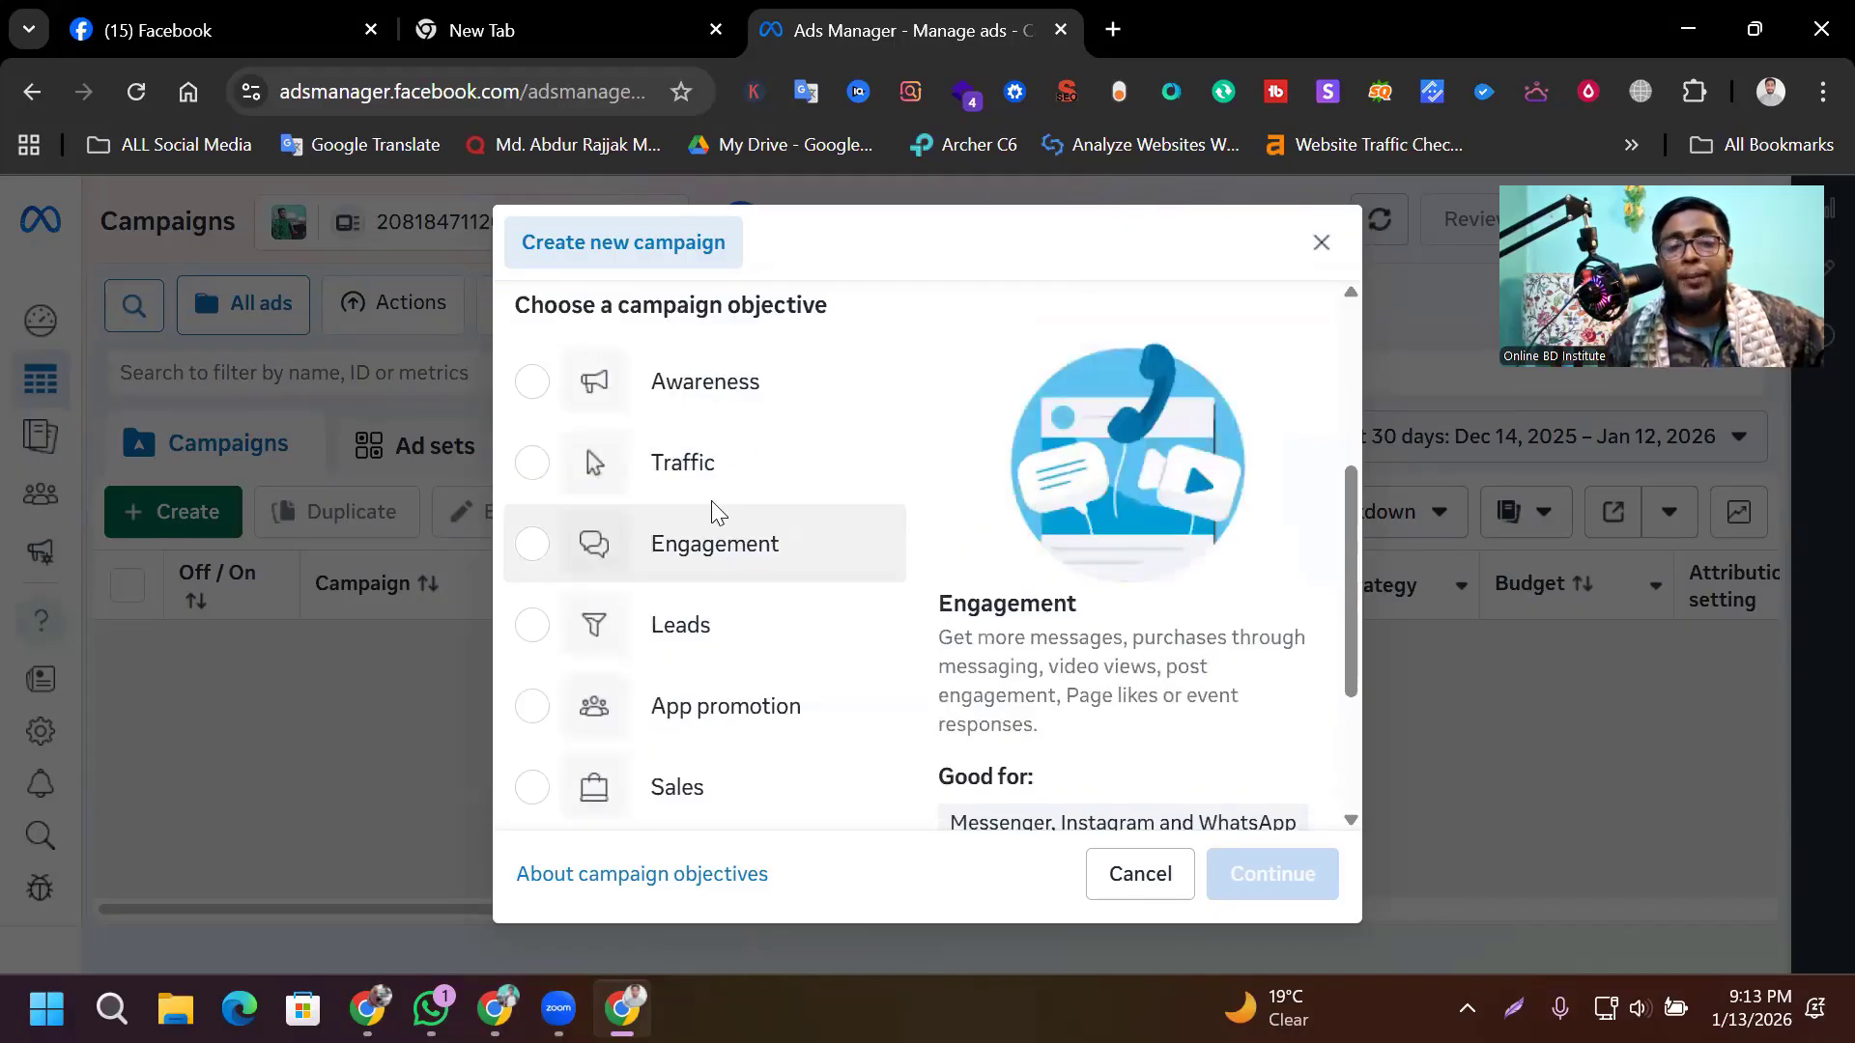
pyautogui.scroll(2, 753, 483)
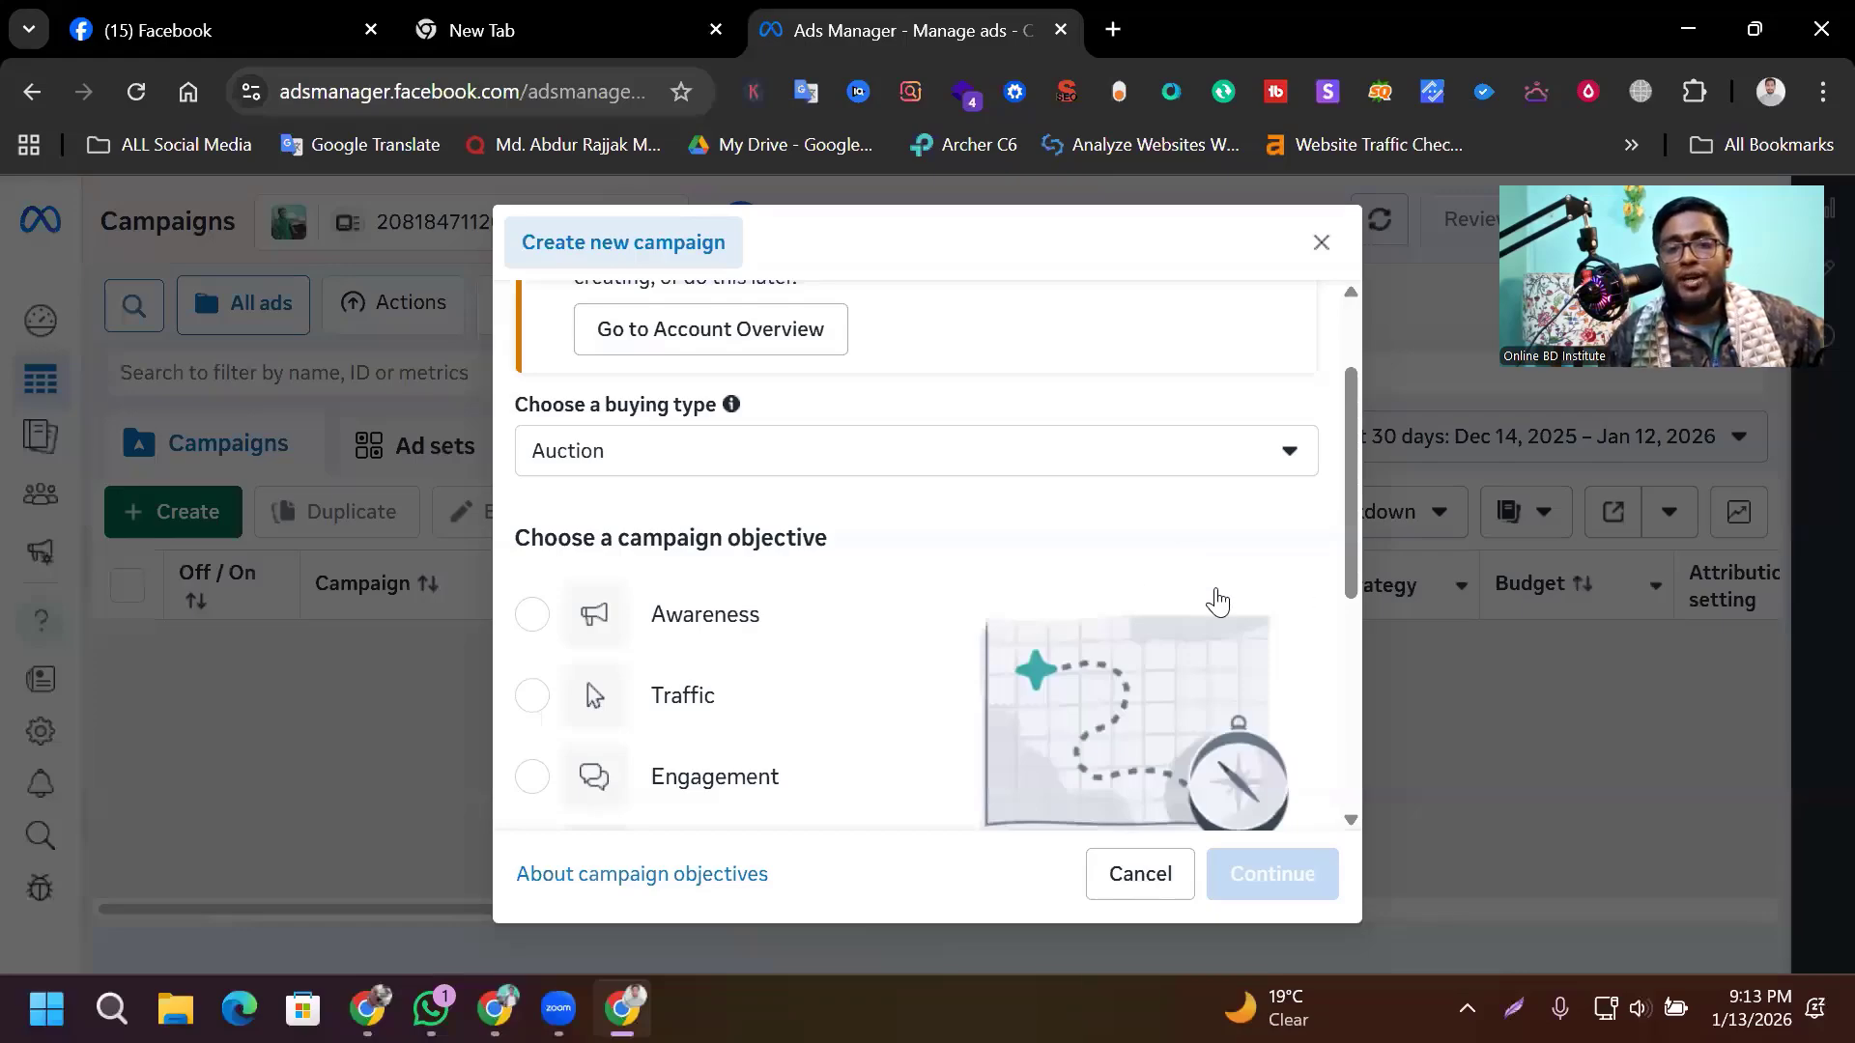
# - Switch to the Mobile stand page on Facebook, look at the two-photo post and return to Ads Manager
pyautogui.hotkey('ctrl', '1')
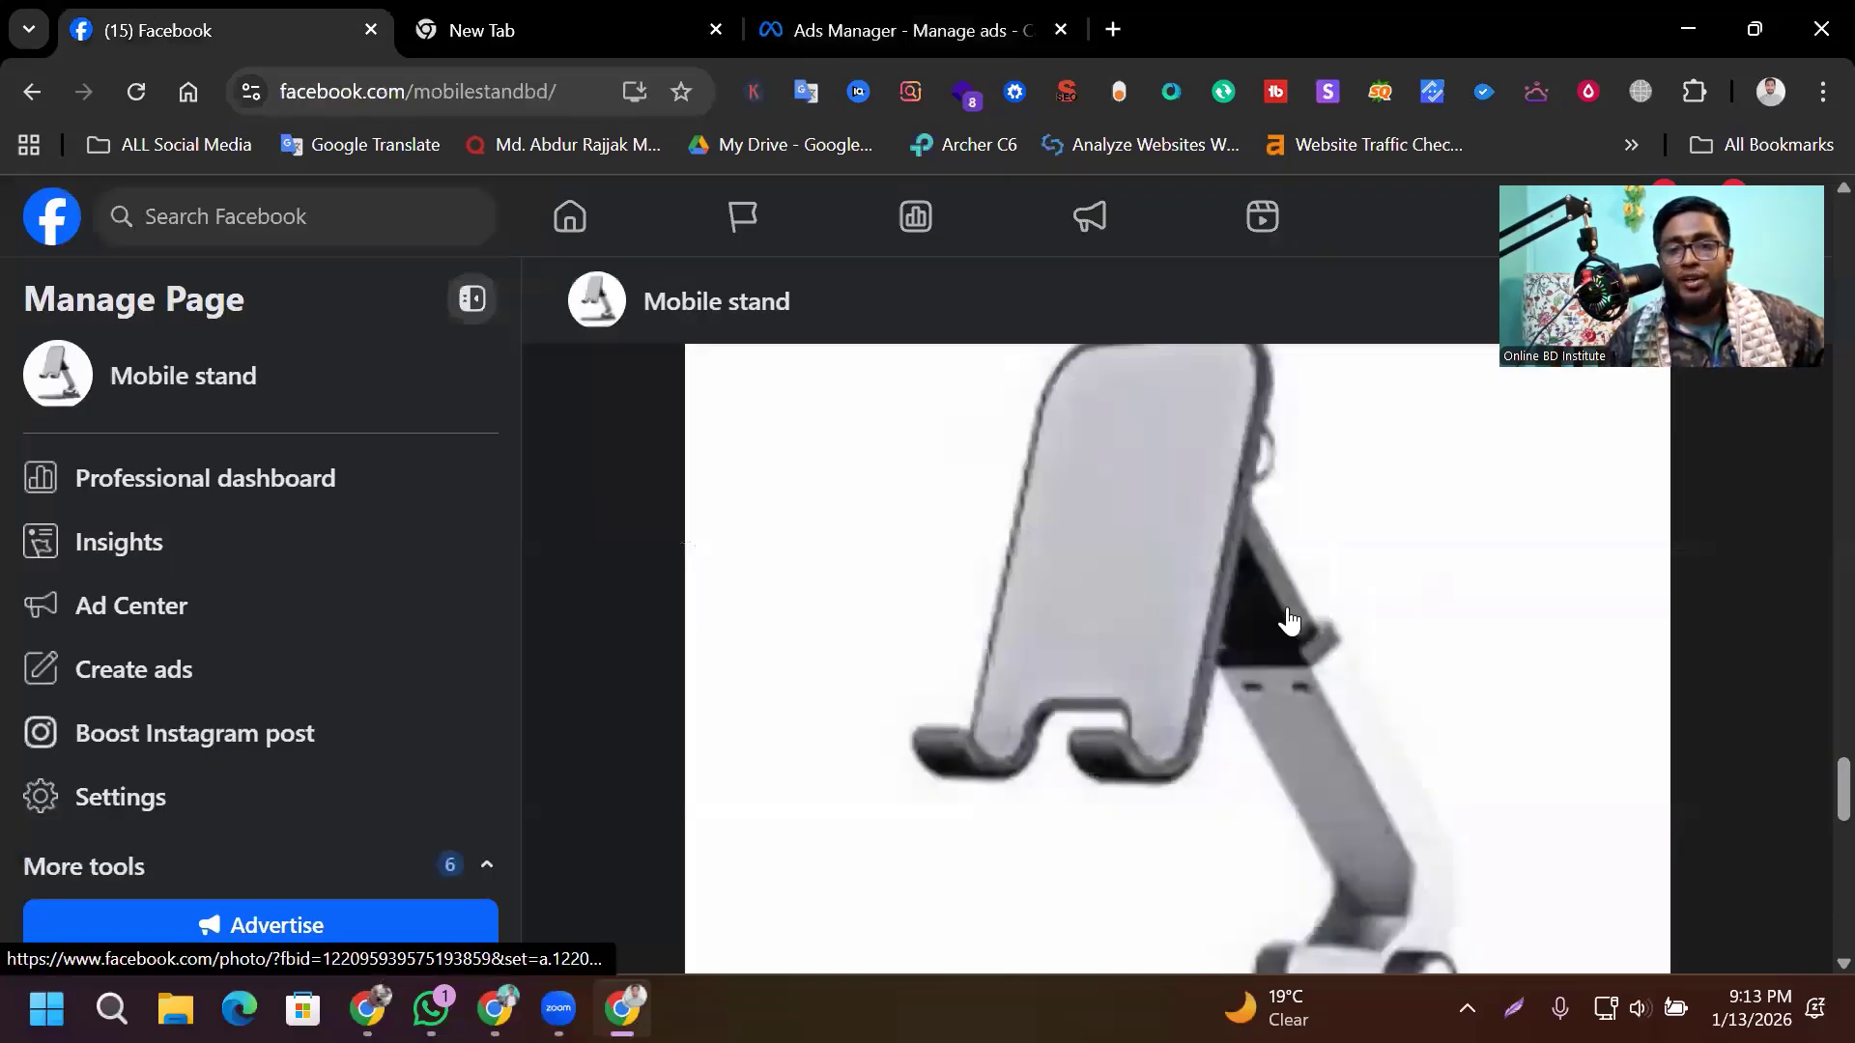
pyautogui.scroll(-5, 1284, 621)
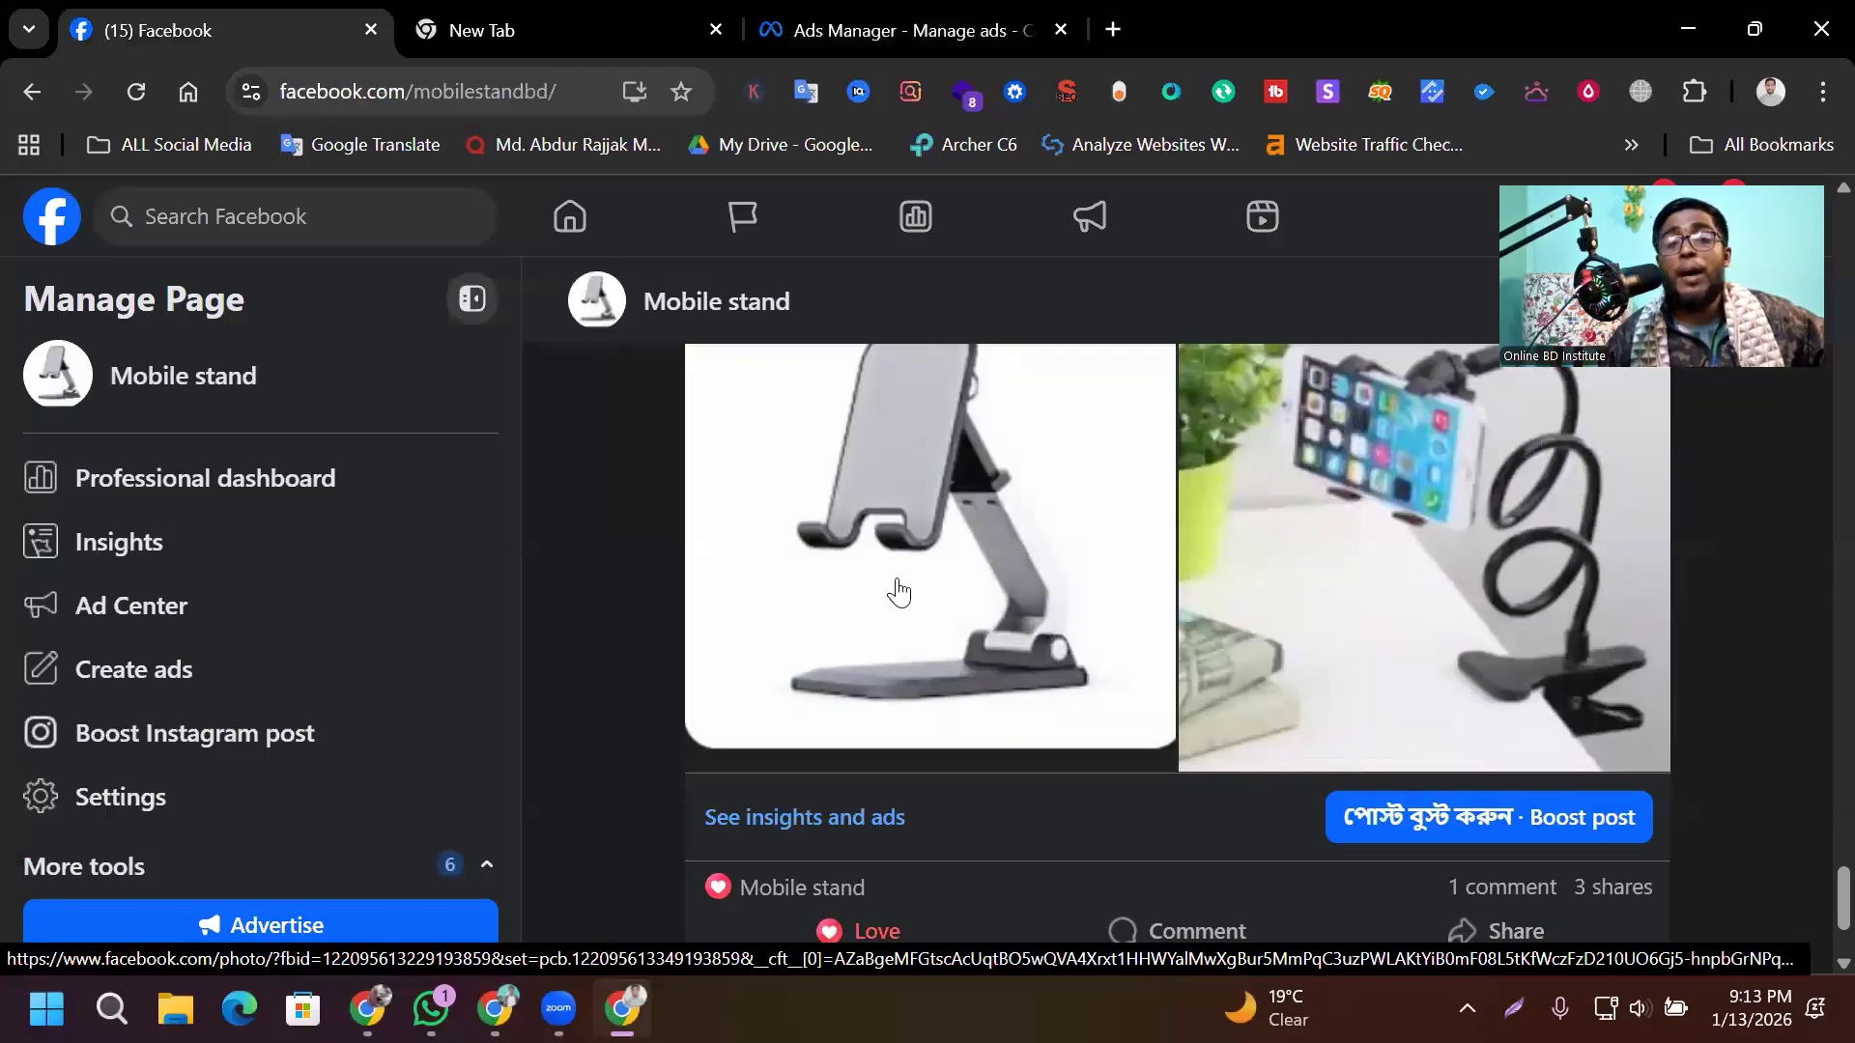
pyautogui.scroll(1, 899, 592)
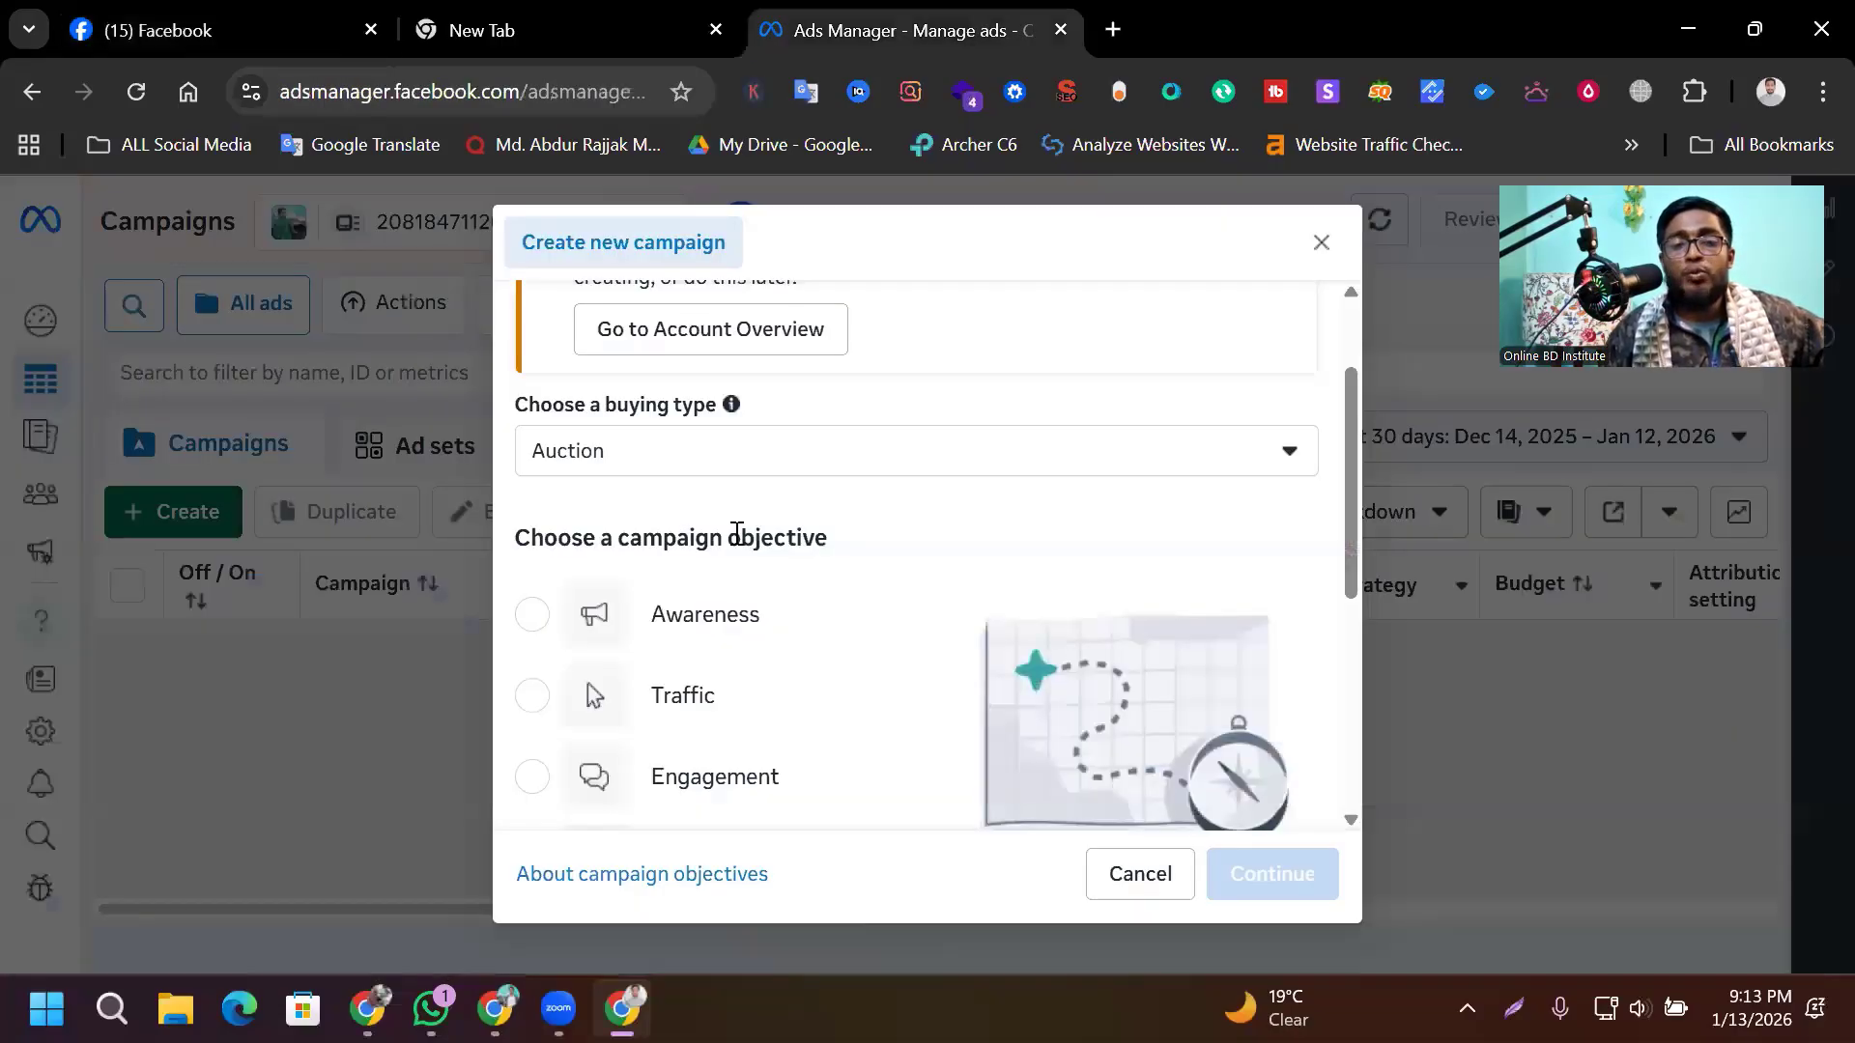
# - Review the campaign objectives down to Sales and choose Awareness for the new campaign
pyautogui.scroll(-3, 710, 491)
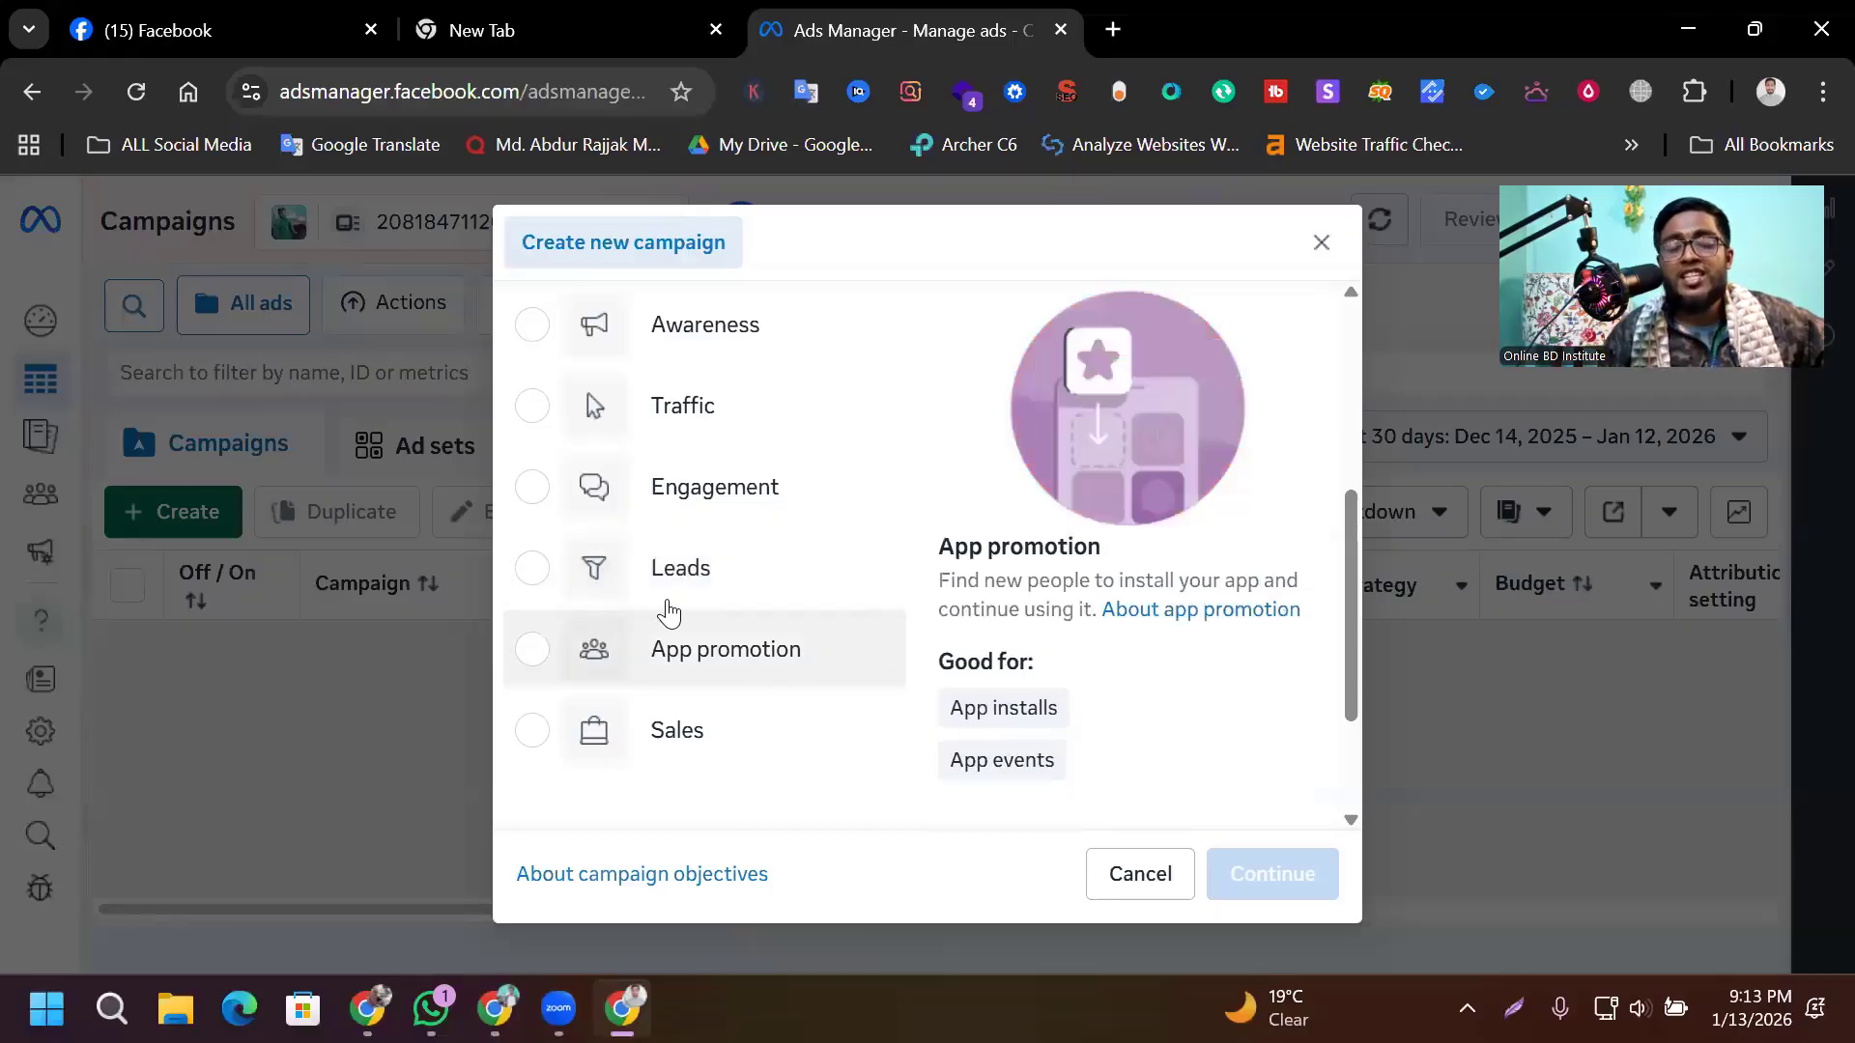
pyautogui.scroll(-2, 665, 612)
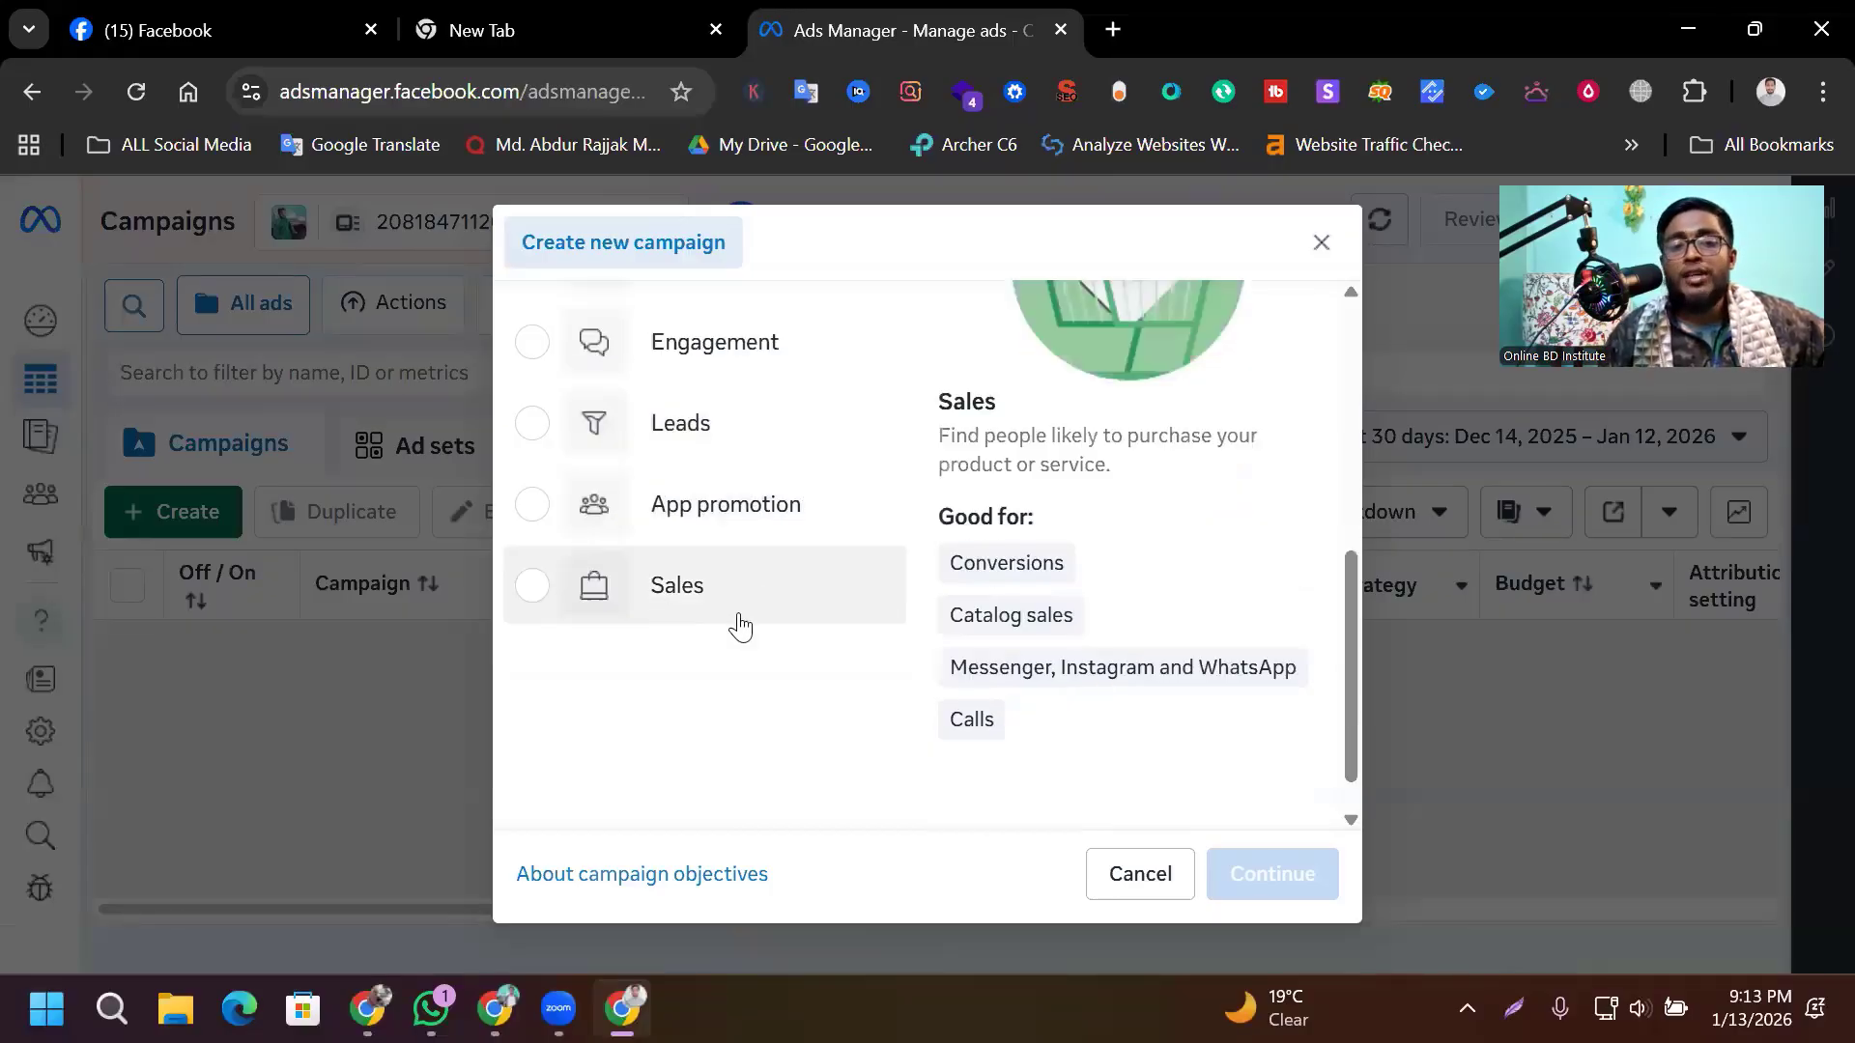
pyautogui.scroll(1, 737, 628)
pyautogui.scroll(3, 715, 565)
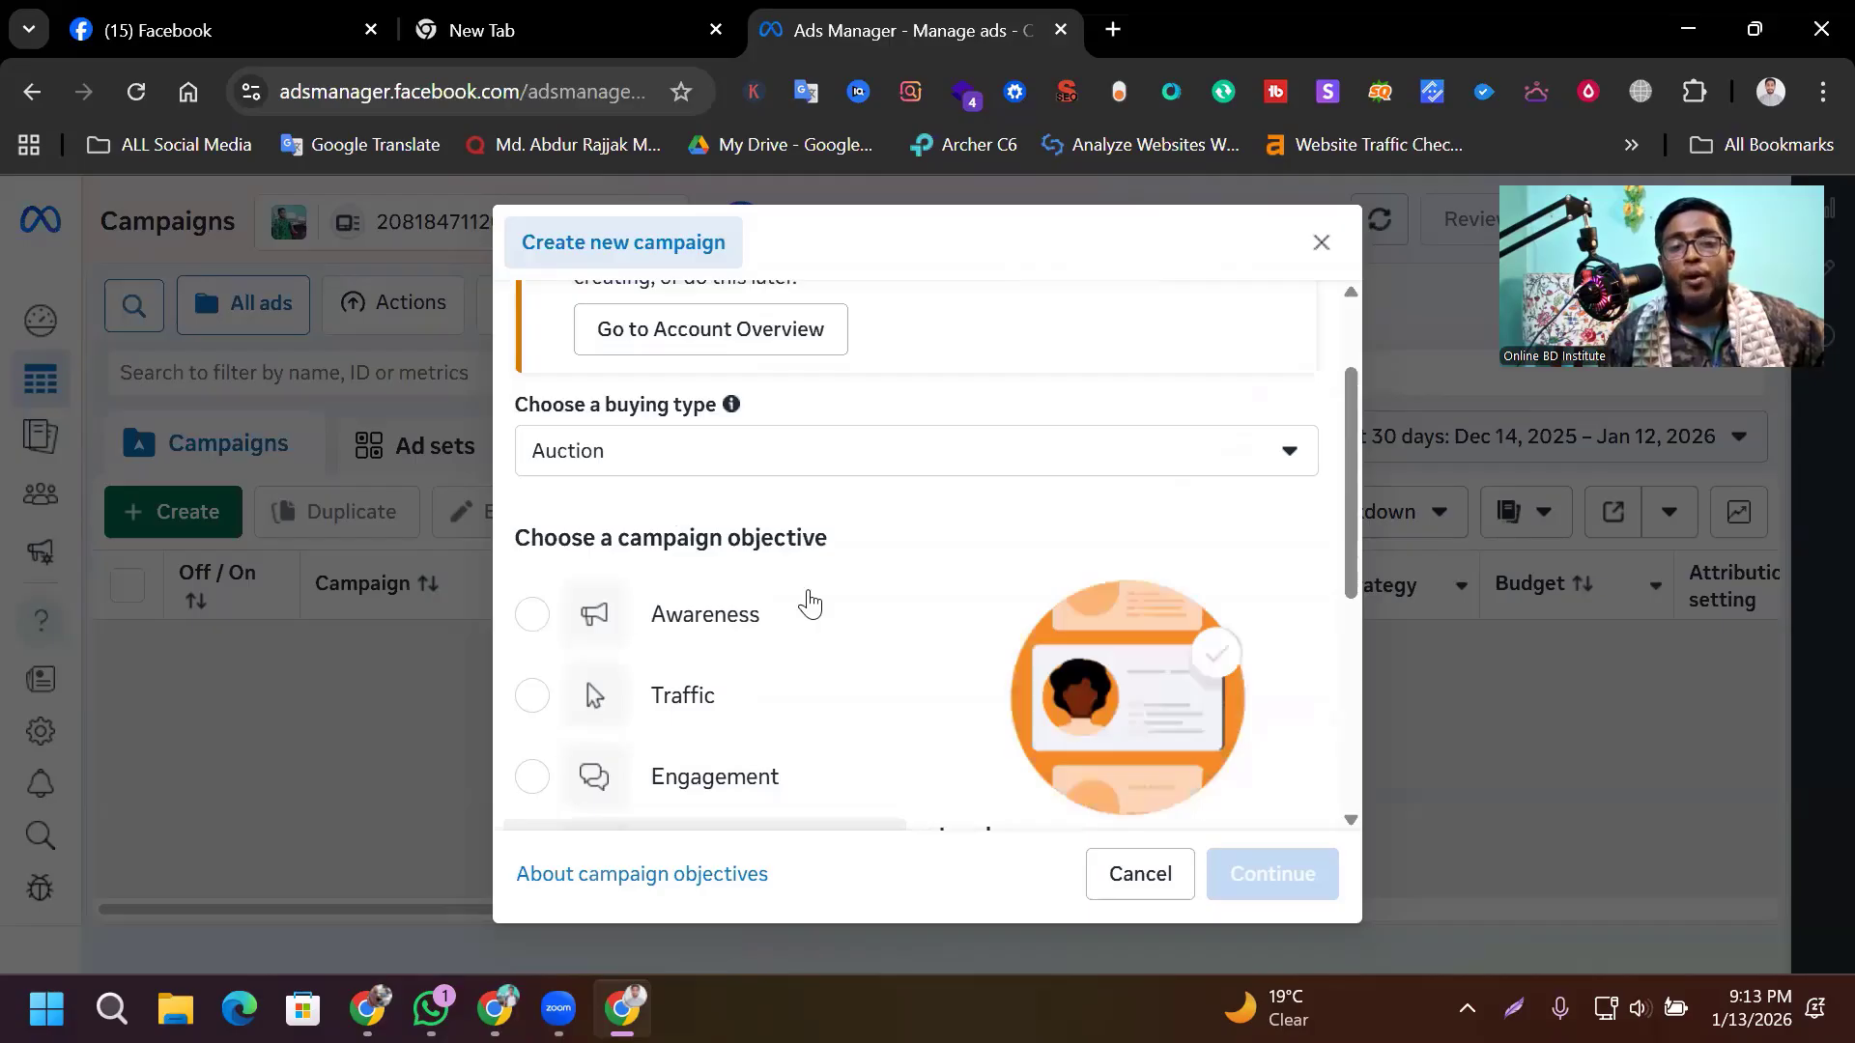
pyautogui.scroll(-1, 845, 488)
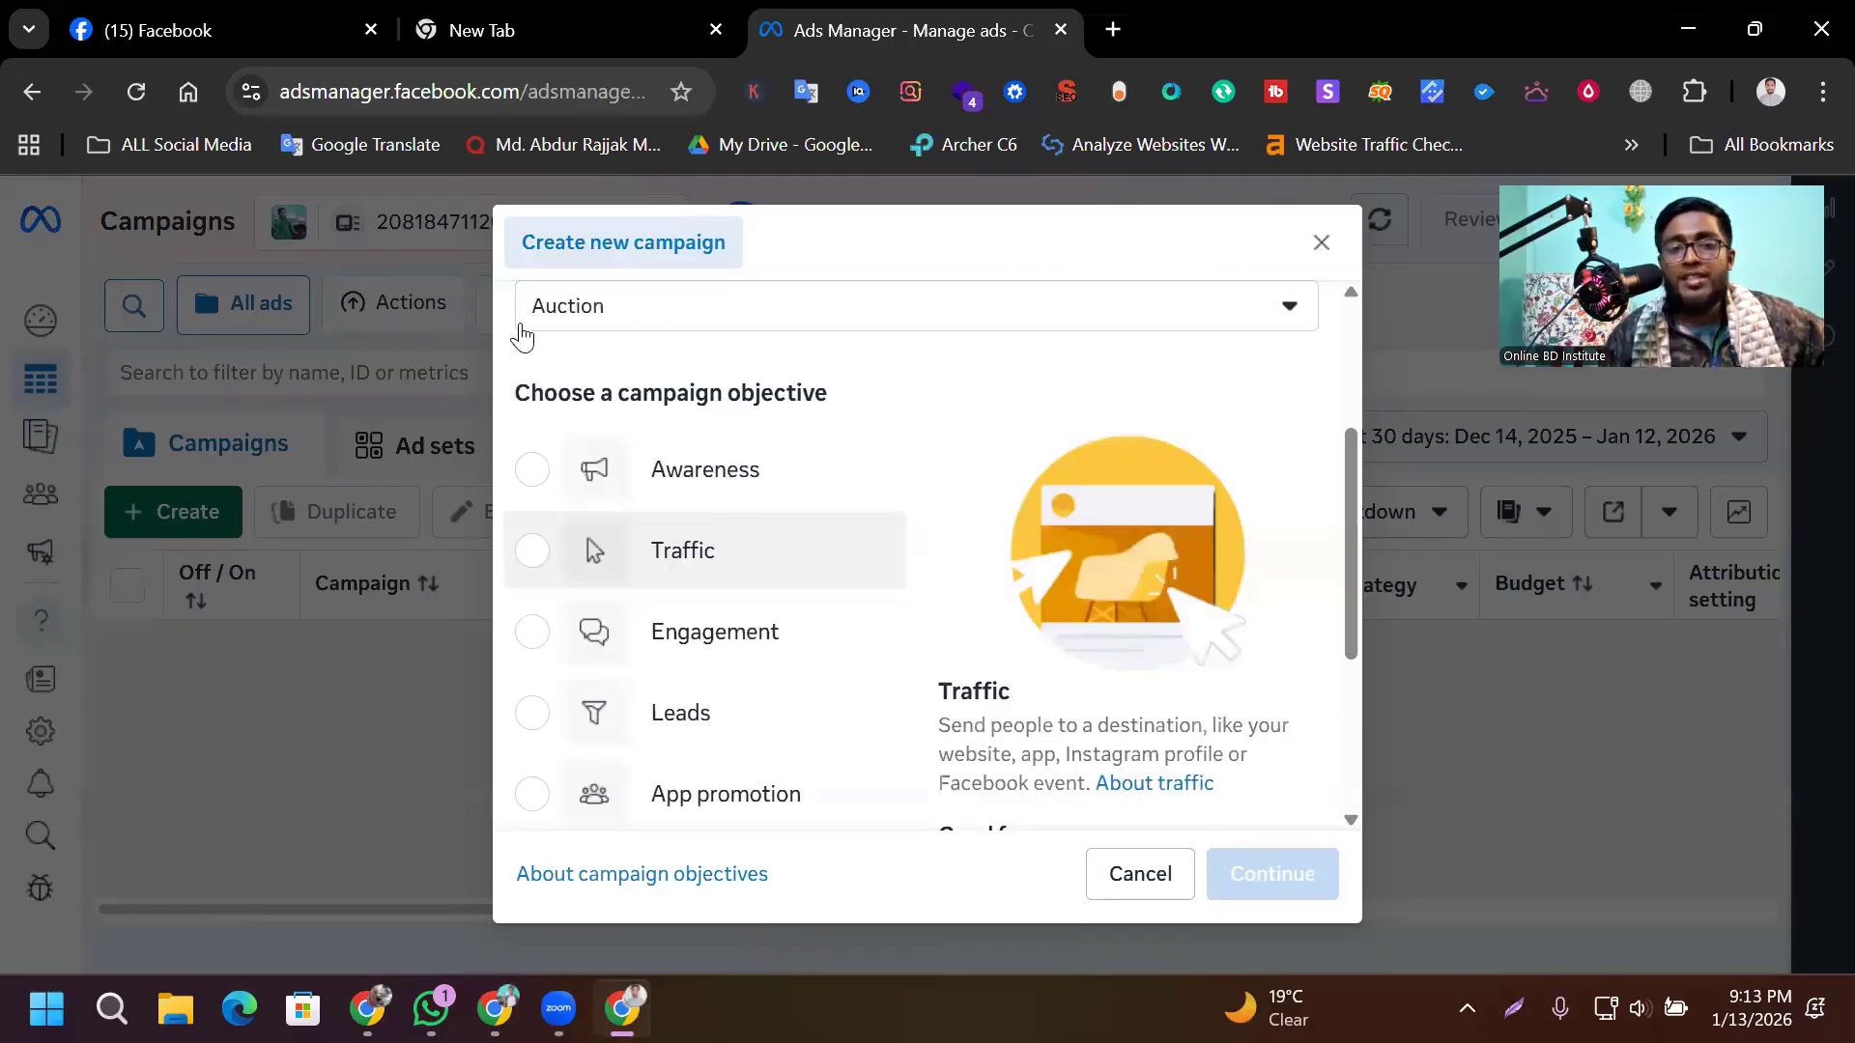
pyautogui.click(706, 470)
# - Capture the new campaign dialog, outline the Awareness objective, its description and its Good for items in red, and discard the capture
pyautogui.press('super+shift+s')
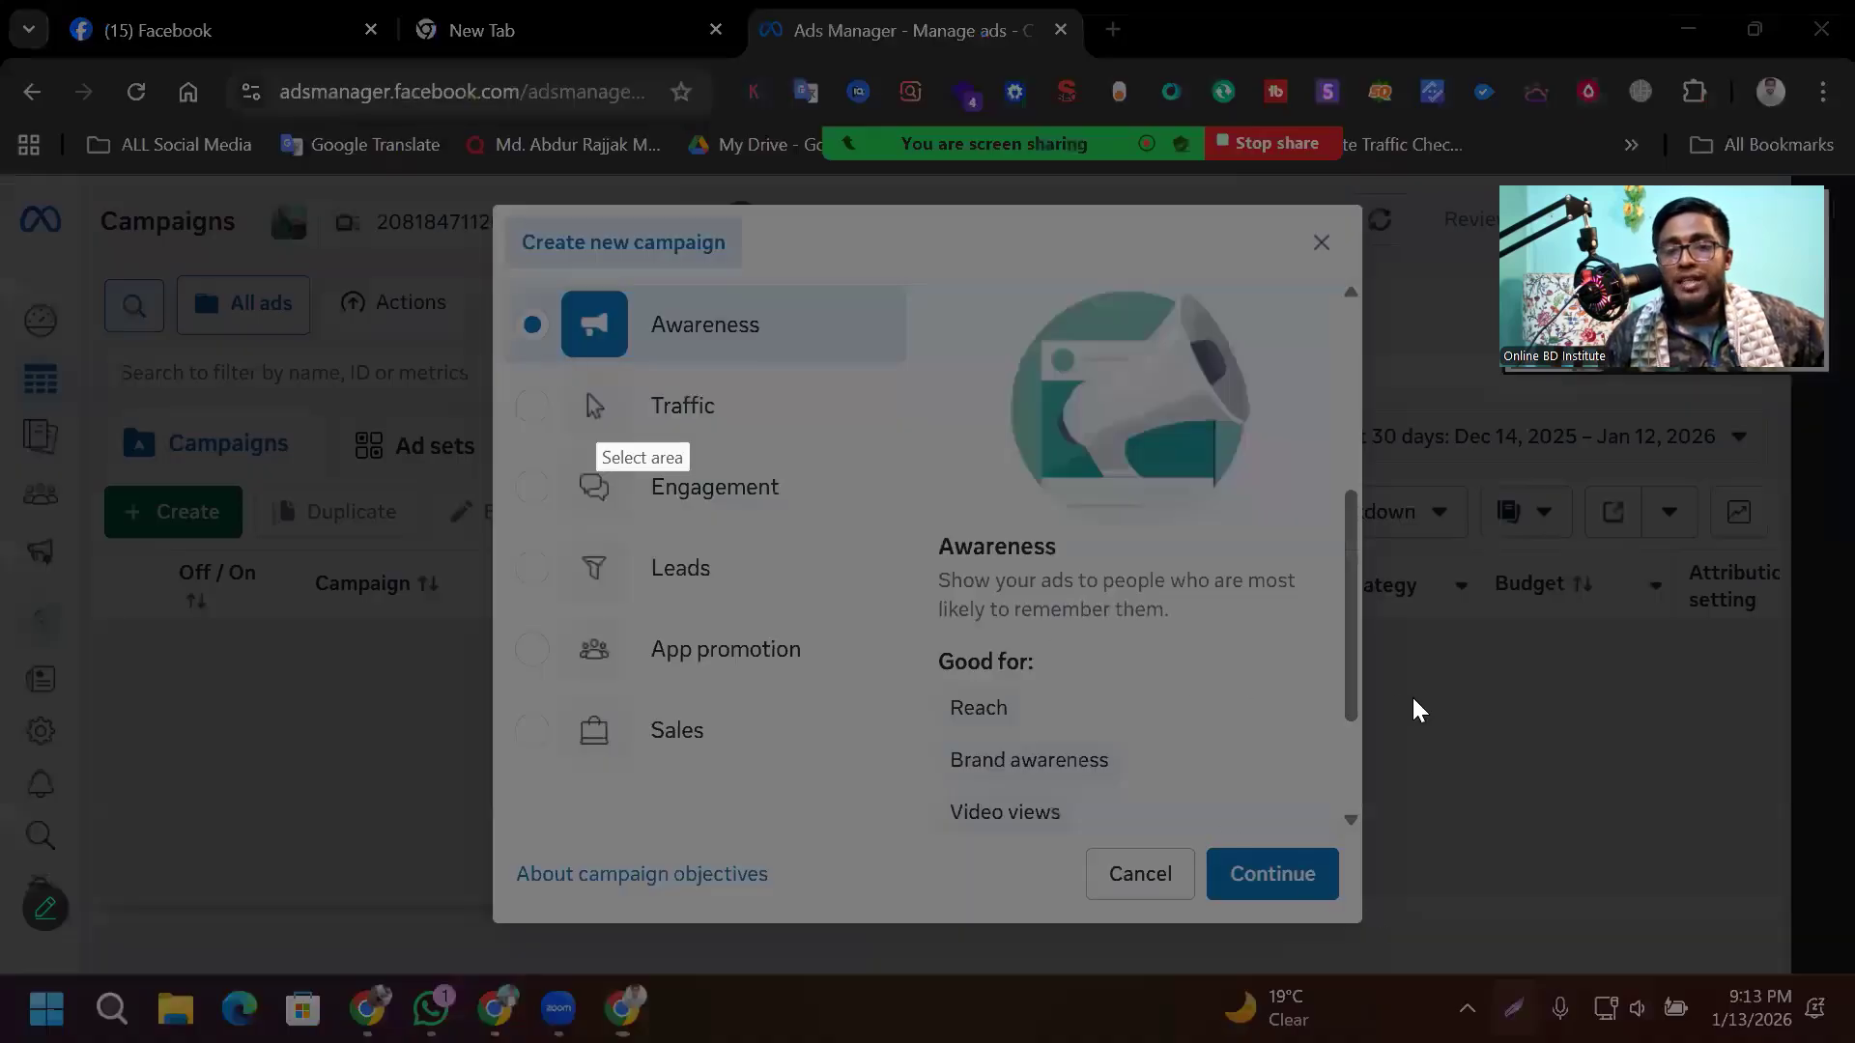
pyautogui.click(580, 392)
pyautogui.moveTo(865, 376); pyautogui.dragTo(497, 264)
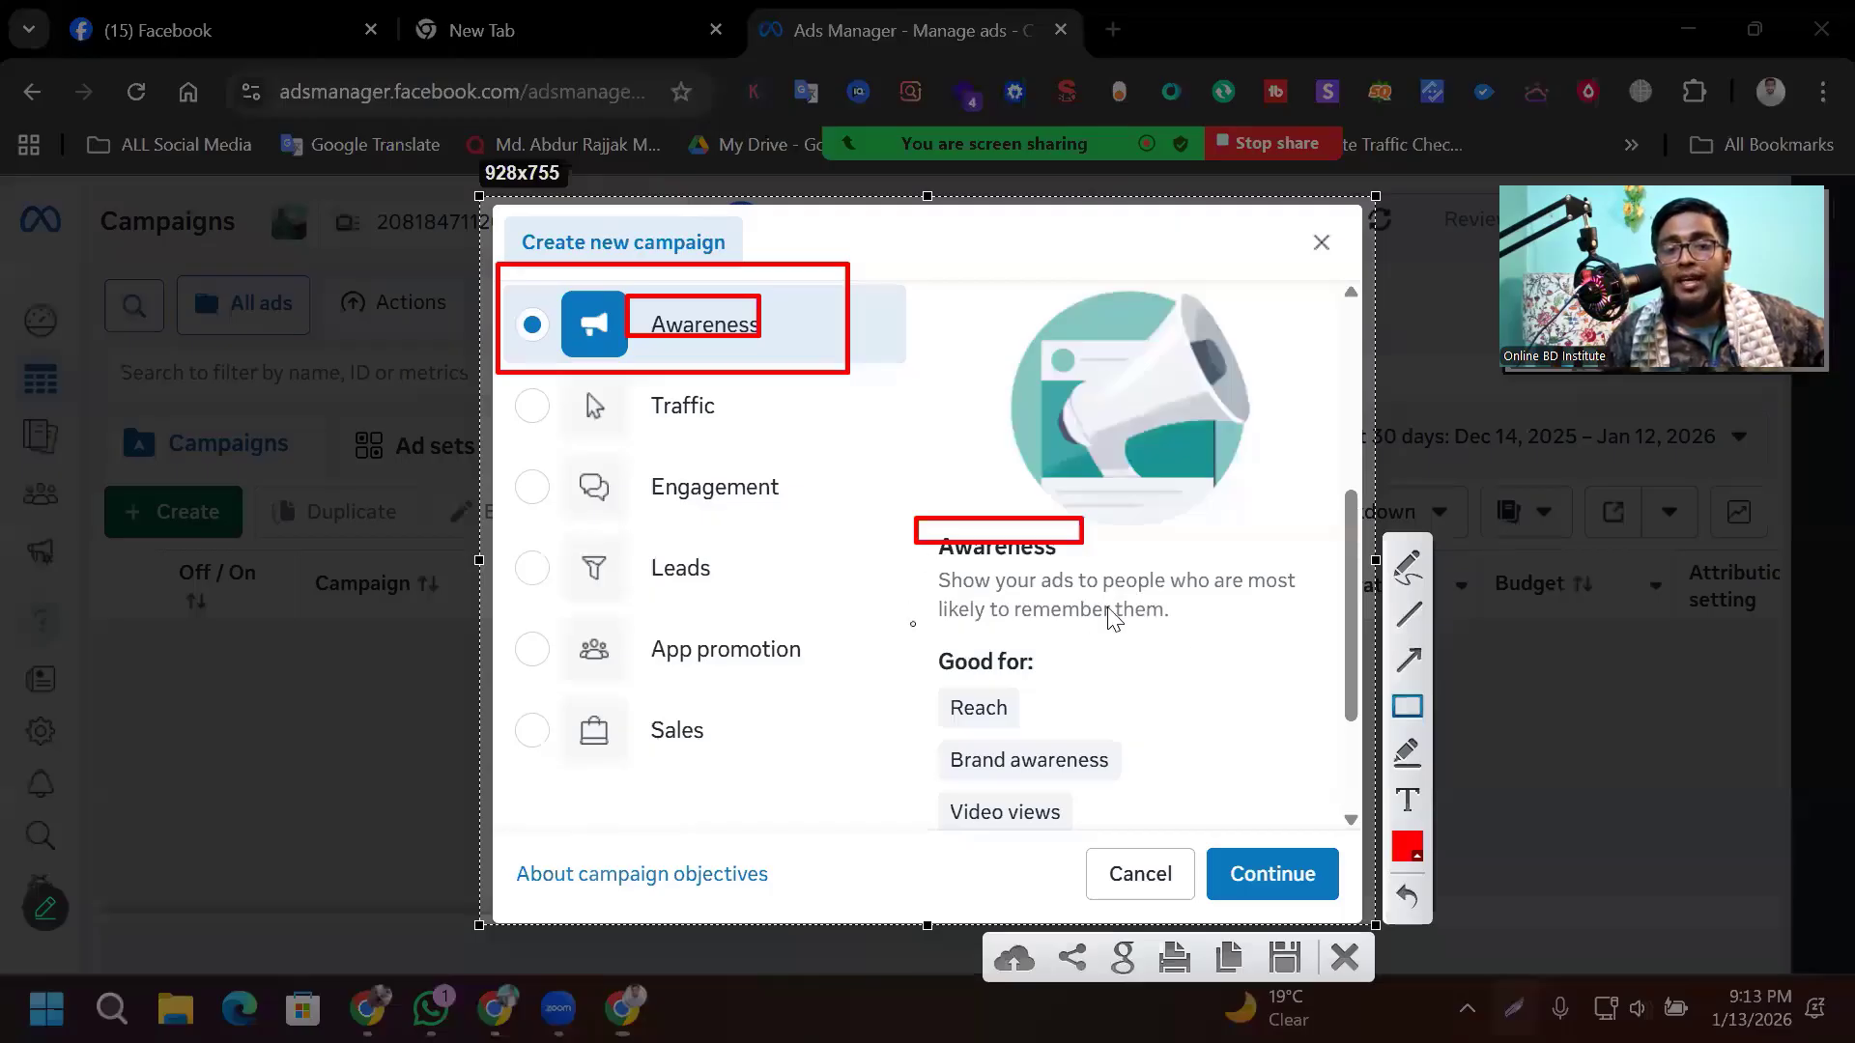
pyautogui.moveTo(921, 547)
pyautogui.mouseDown()
pyautogui.moveTo(1099, 604)
pyautogui.moveTo(1324, 611)
pyautogui.mouseUp()
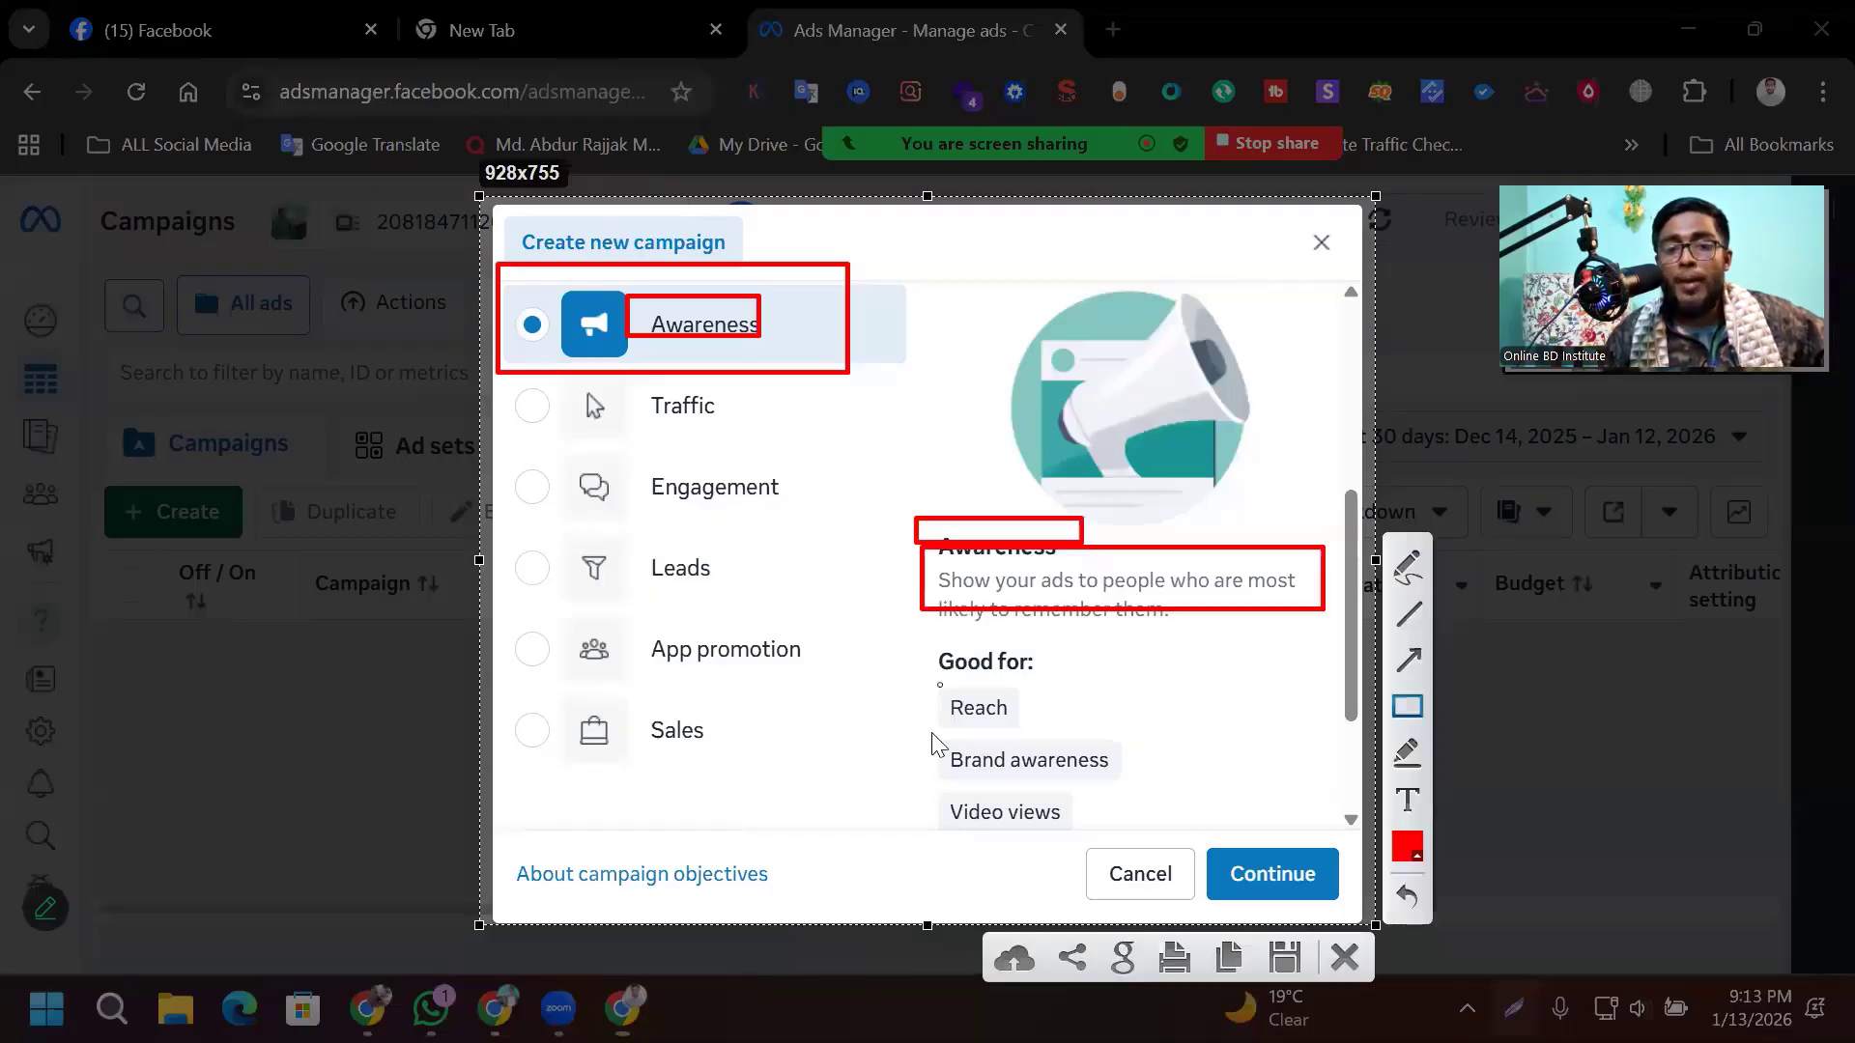
pyautogui.moveTo(938, 686); pyautogui.dragTo(1140, 774)
pyautogui.moveTo(938, 791); pyautogui.dragTo(1043, 827)
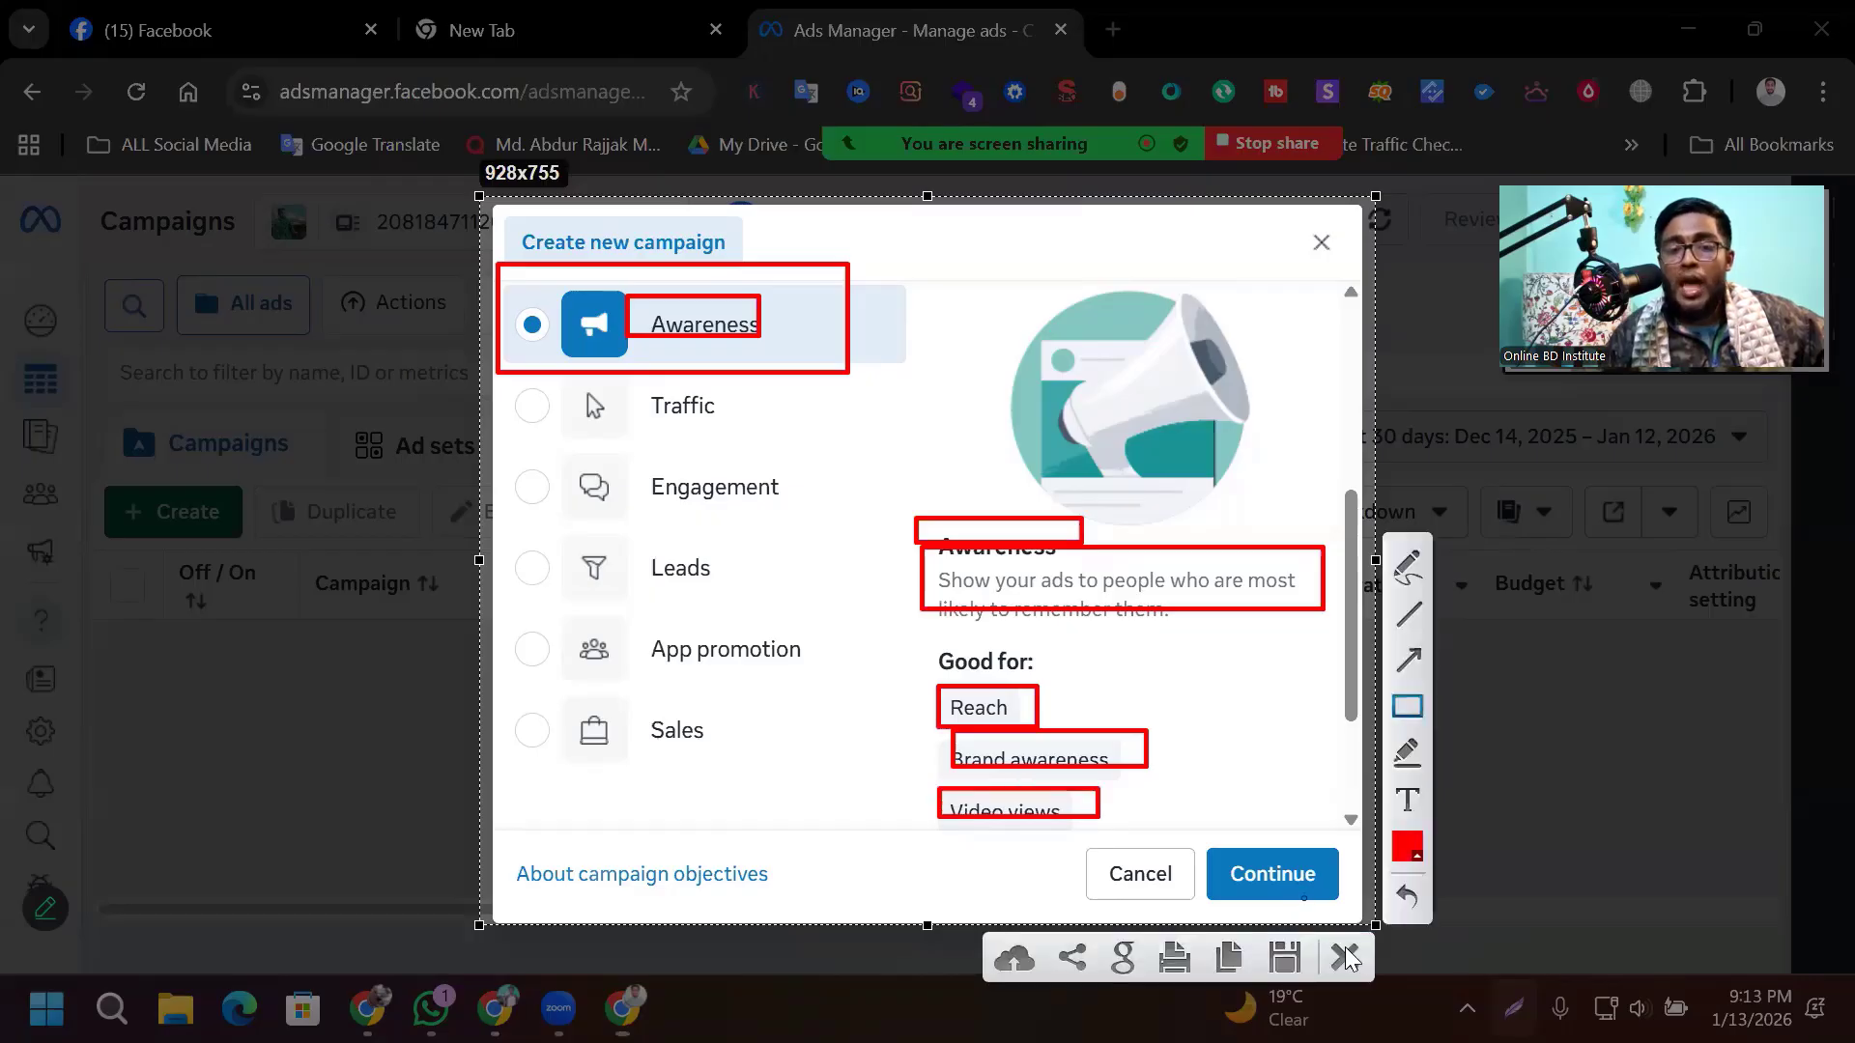
pyautogui.press('Escape')
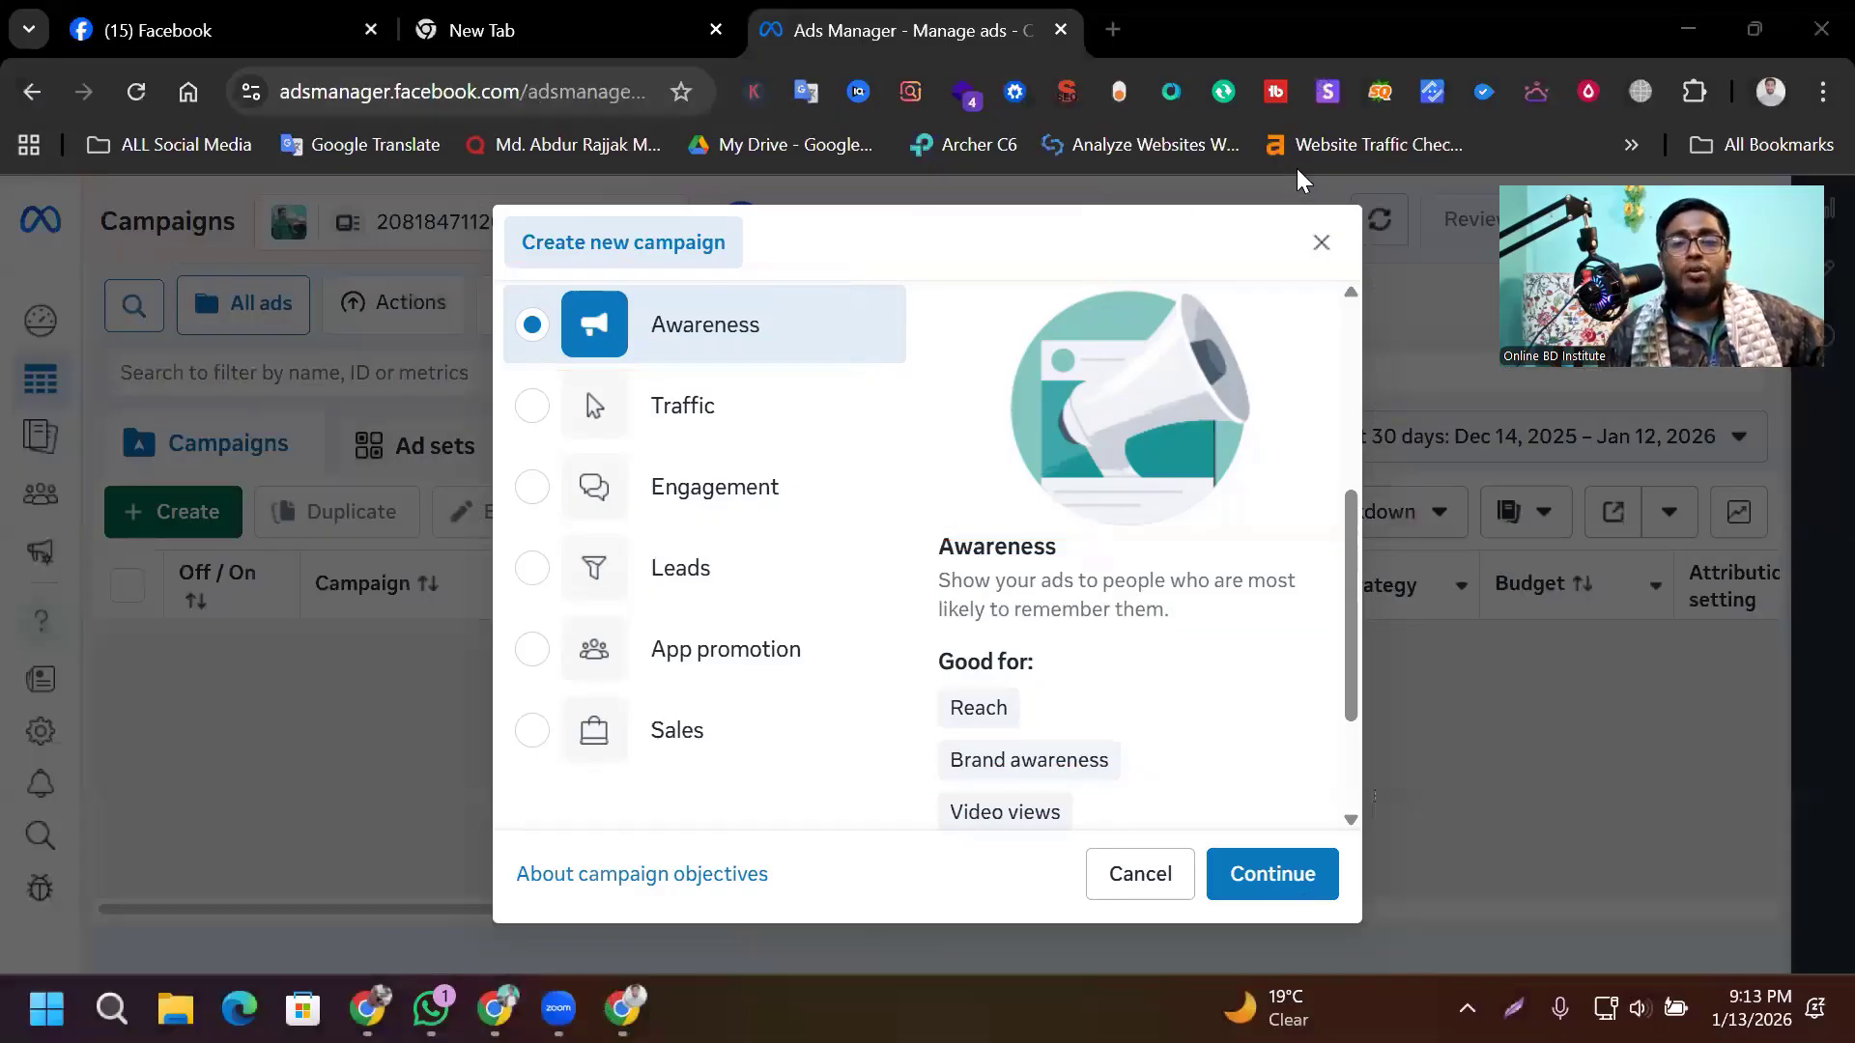